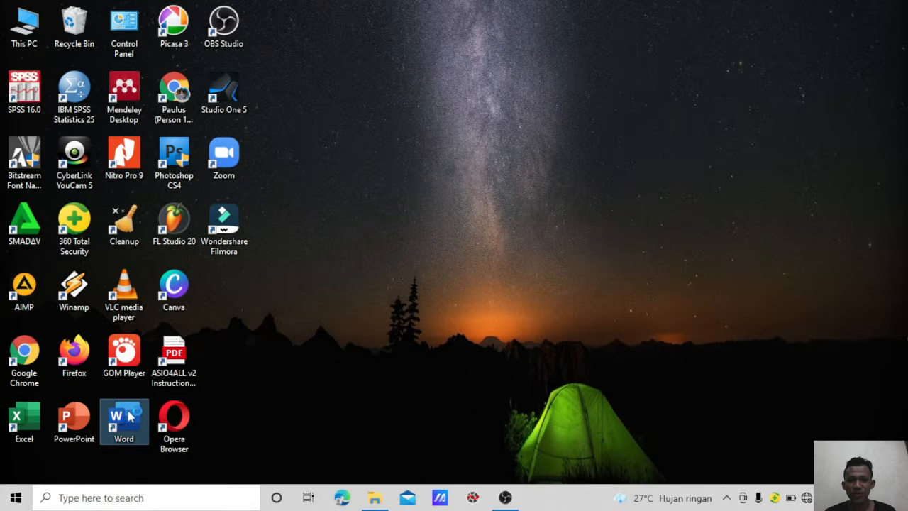
Create a blank document in Word and apply the last custom margins: top and left 4 cm, bottom and right 3 cm
{"action": "double_click", "coordinate": [124, 418]}
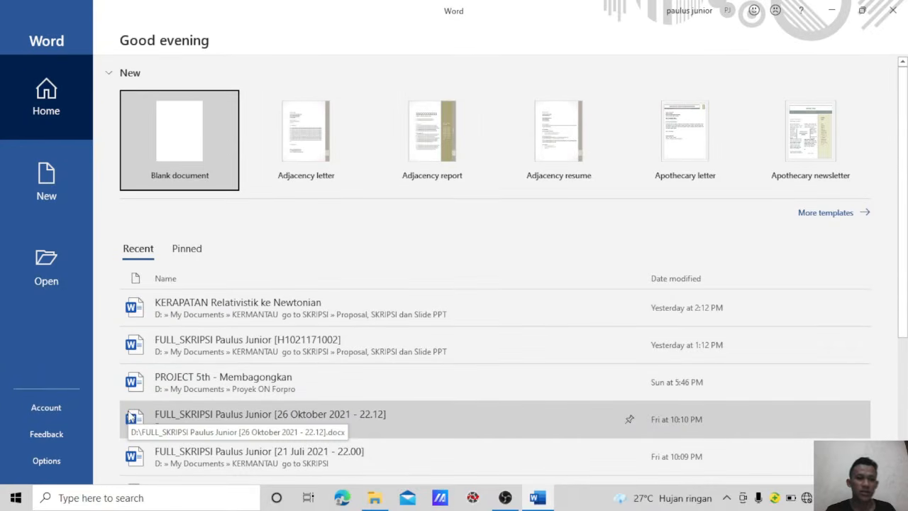
{"action": "left_click", "coordinate": [176, 126]}
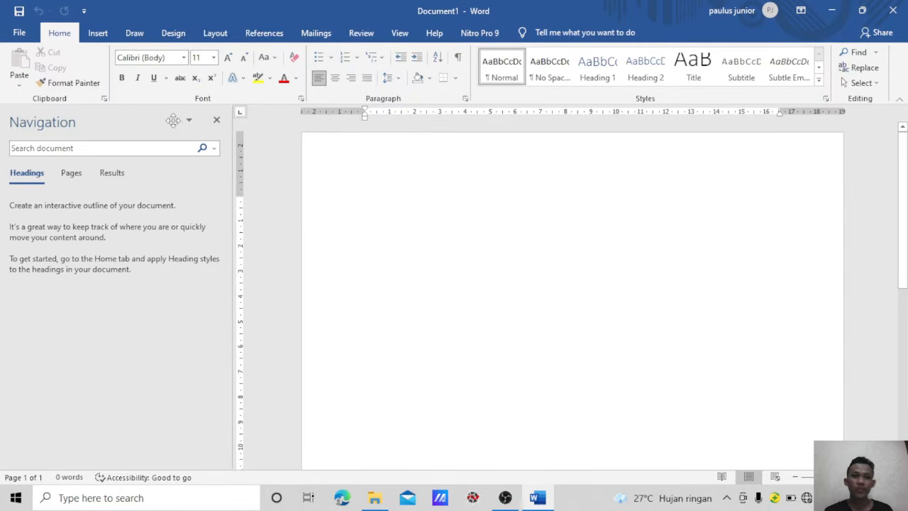
{"action": "left_click", "coordinate": [214, 33]}
{"action": "left_click", "coordinate": [19, 79]}
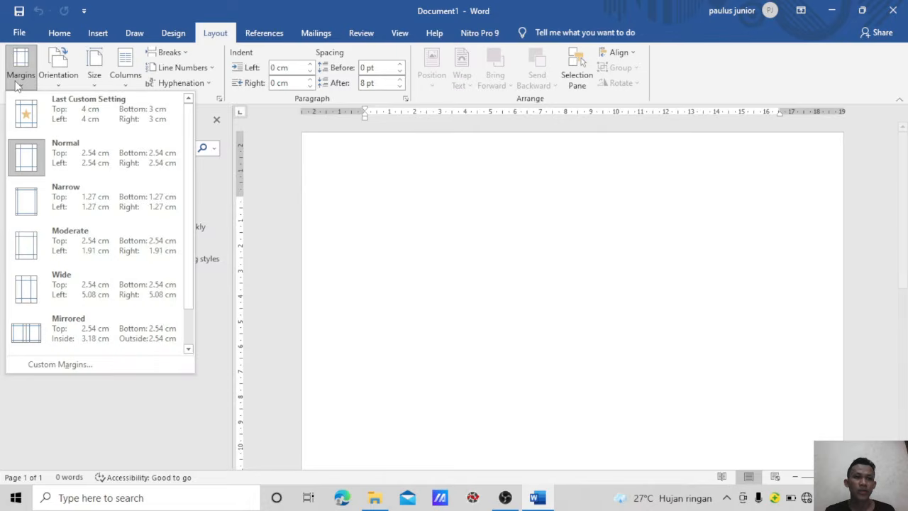
{"action": "left_click", "coordinate": [92, 120]}
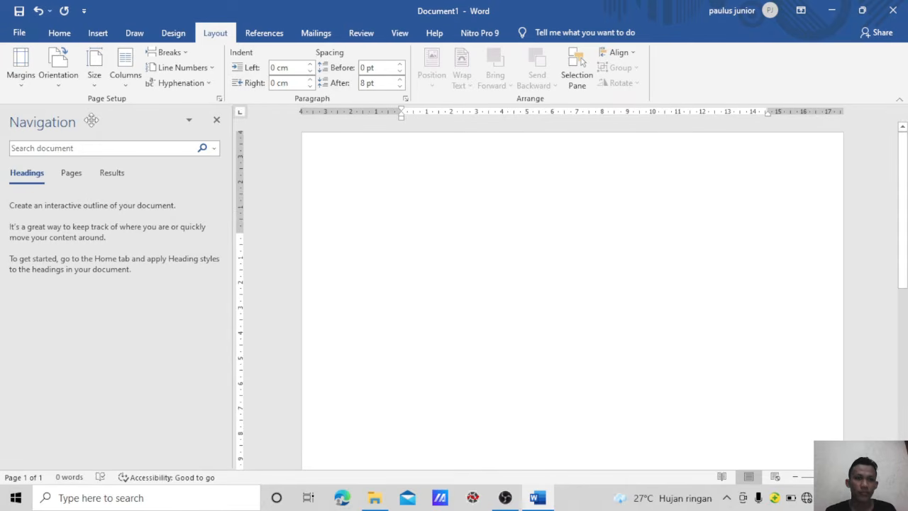
Set the document's paper size to A4 (21 cm x 29.7 cm)
{"action": "left_click", "coordinate": [63, 79]}
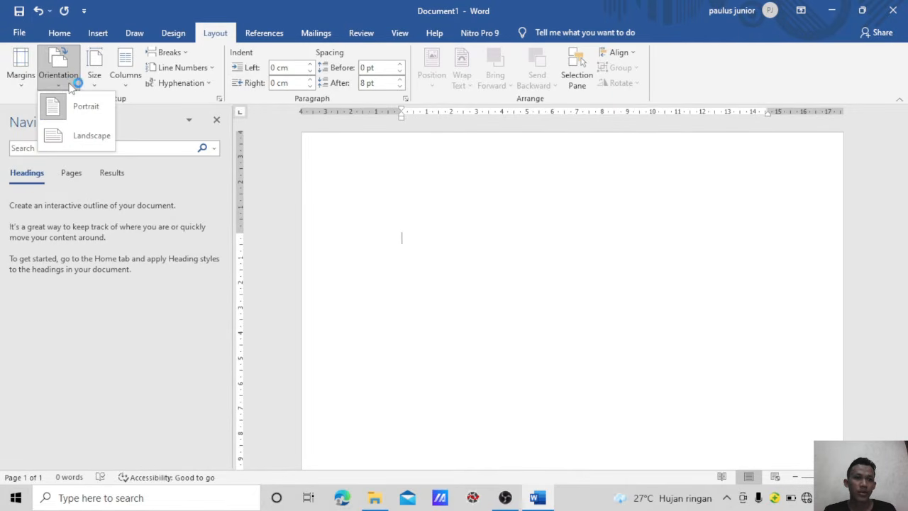
{"action": "left_click", "coordinate": [94, 80]}
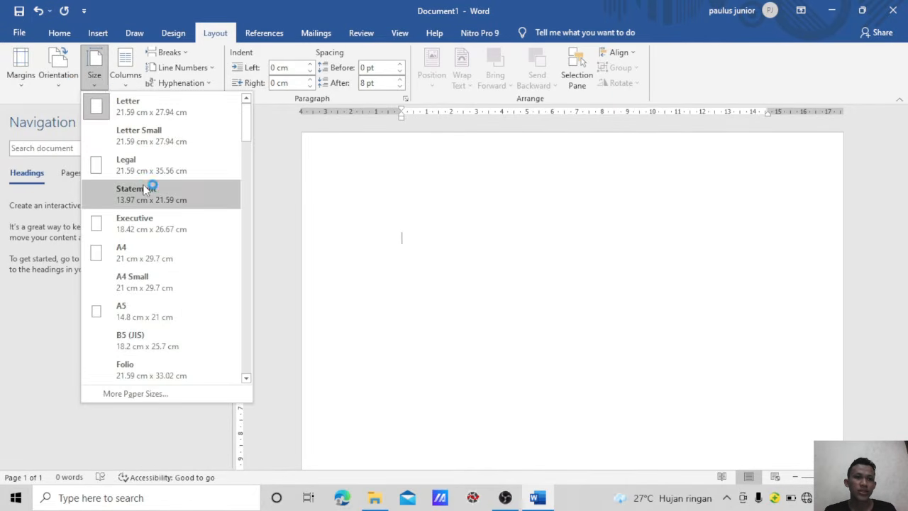
{"action": "left_click", "coordinate": [134, 247]}
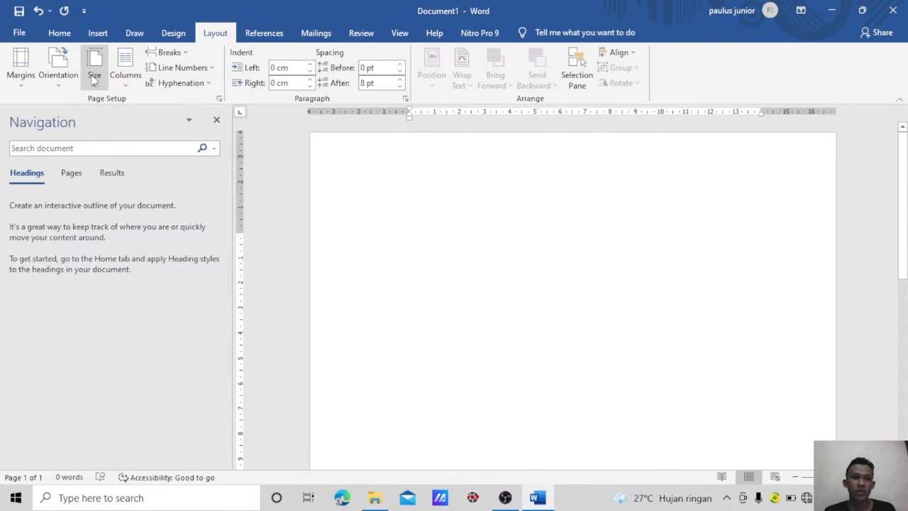
{"action": "left_click", "coordinate": [95, 79]}
{"action": "left_click", "coordinate": [403, 285]}
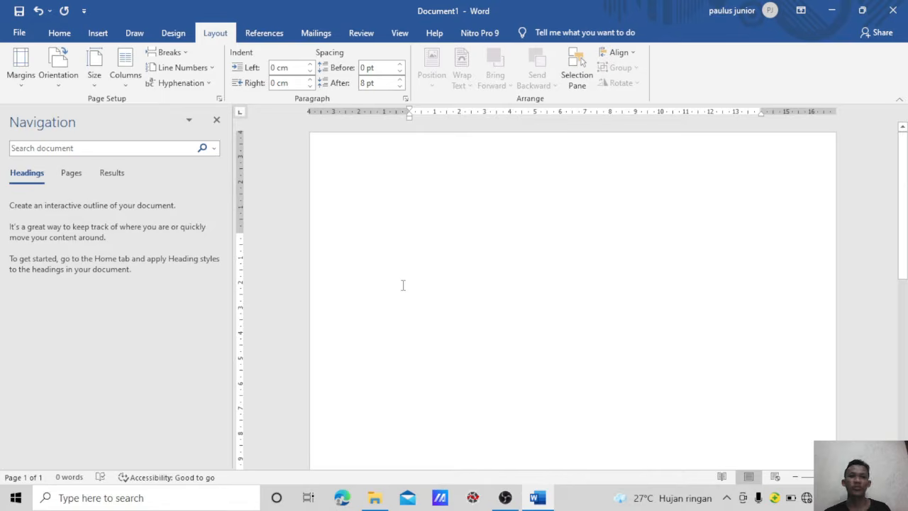
Apply the Heading 1 style to the empty paragraph and rename the style as "Heading 1 BAB"
{"action": "left_click", "coordinate": [60, 33]}
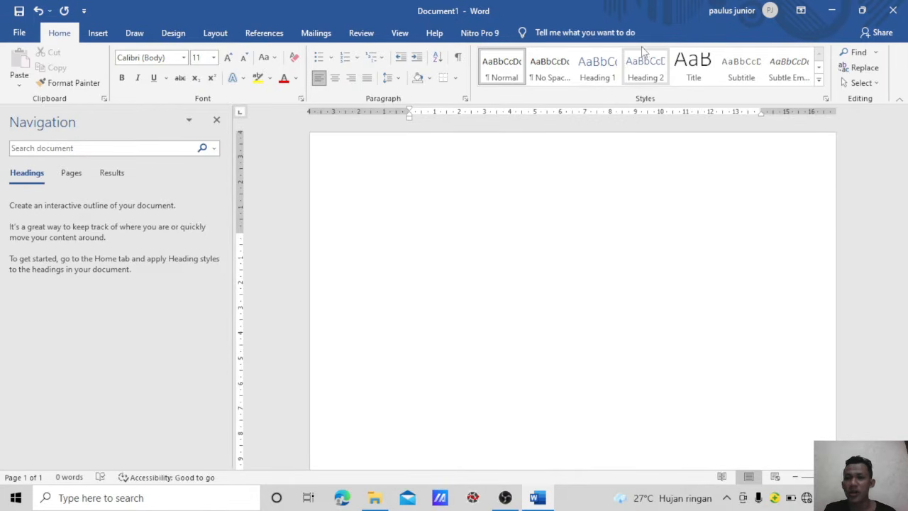
{"action": "left_click", "coordinate": [602, 71]}
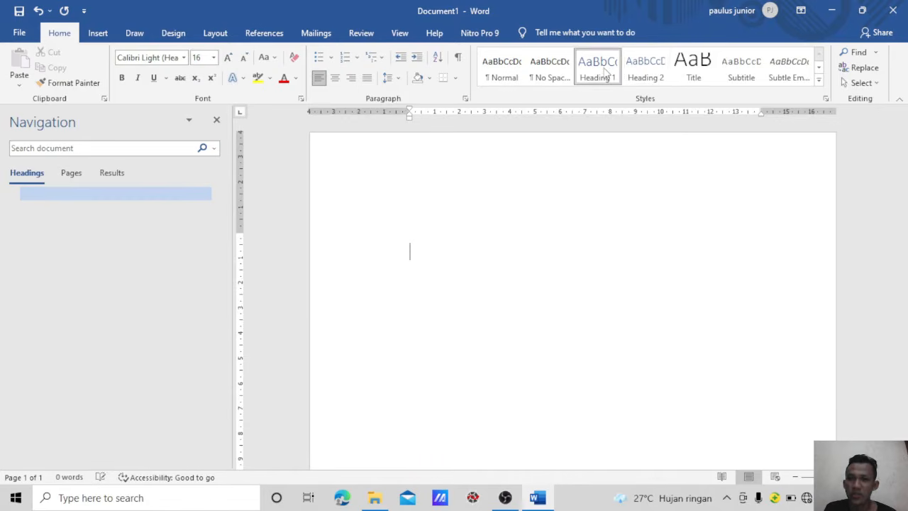
{"action": "right_click", "coordinate": [606, 71]}
{"action": "left_click", "coordinate": [617, 92]}
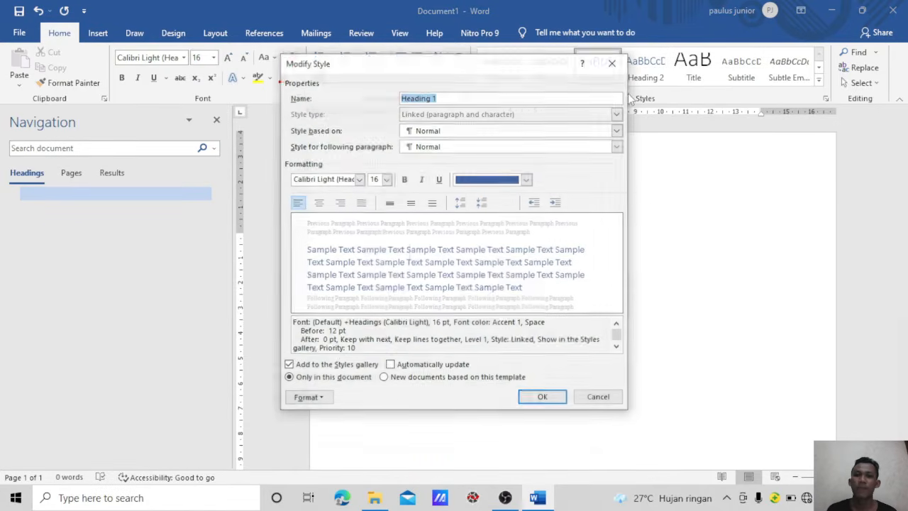
{"action": "left_click", "coordinate": [476, 95]}
{"action": "type", "text": "BAB"}
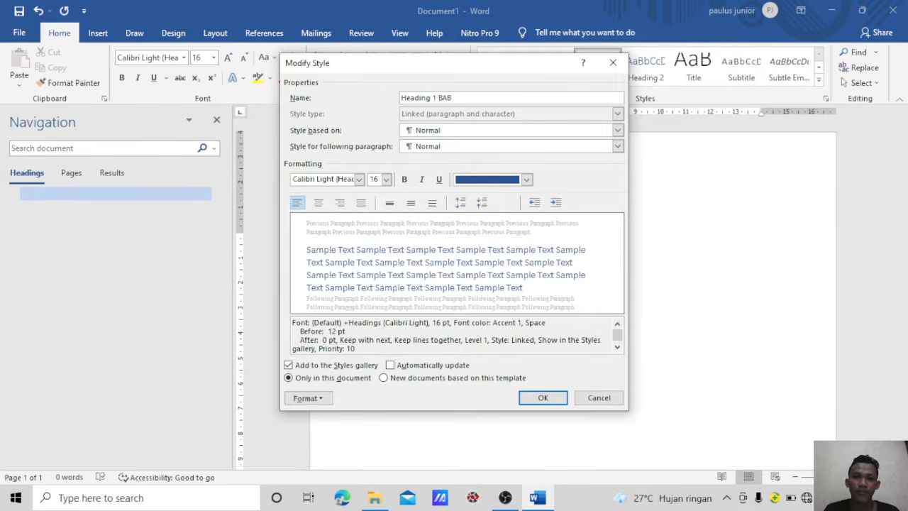
Format the Heading 1 BAB style as Times New Roman, 14 pt, centered, bold, with Automatic font color
{"action": "left_click", "coordinate": [386, 179]}
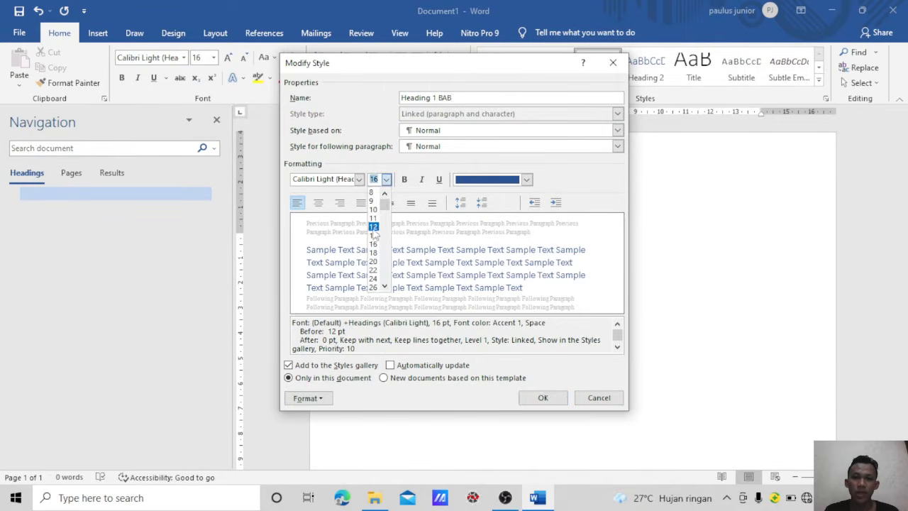
{"action": "left_click", "coordinate": [373, 234]}
{"action": "left_click", "coordinate": [360, 180]}
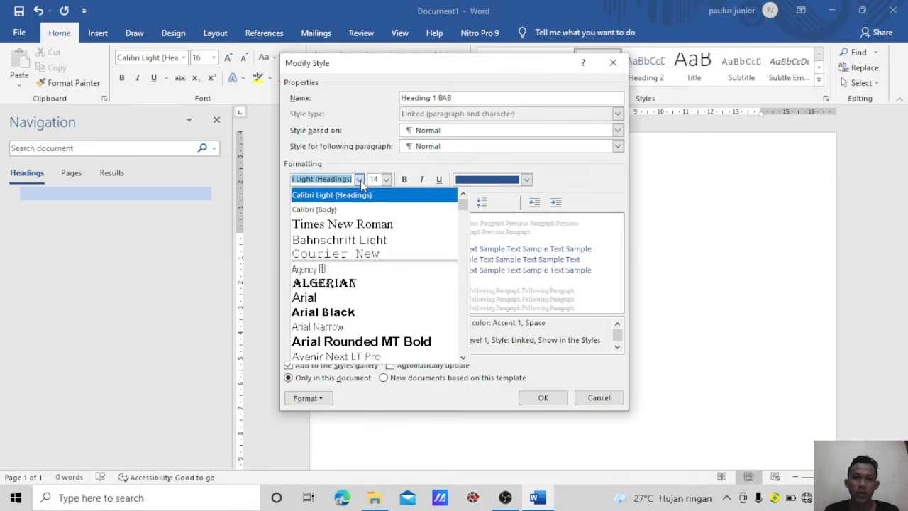
{"action": "left_click", "coordinate": [357, 225]}
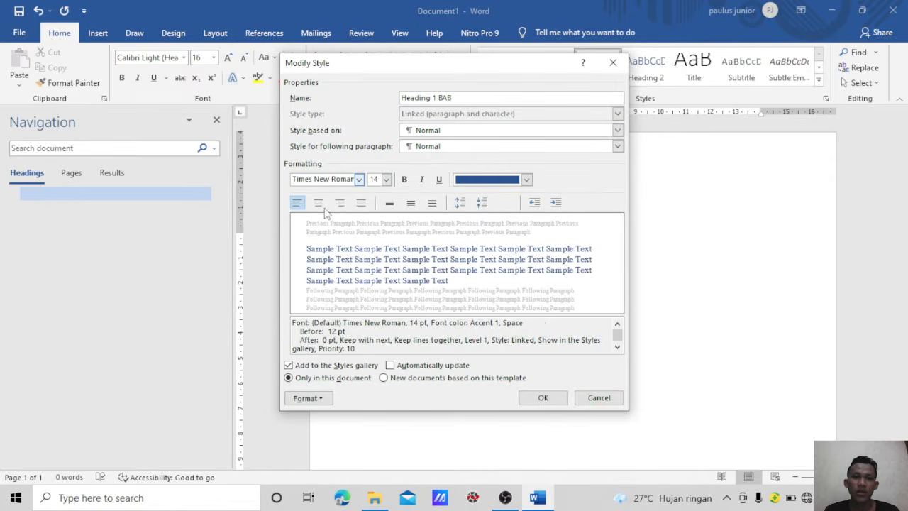
{"action": "left_click", "coordinate": [319, 203]}
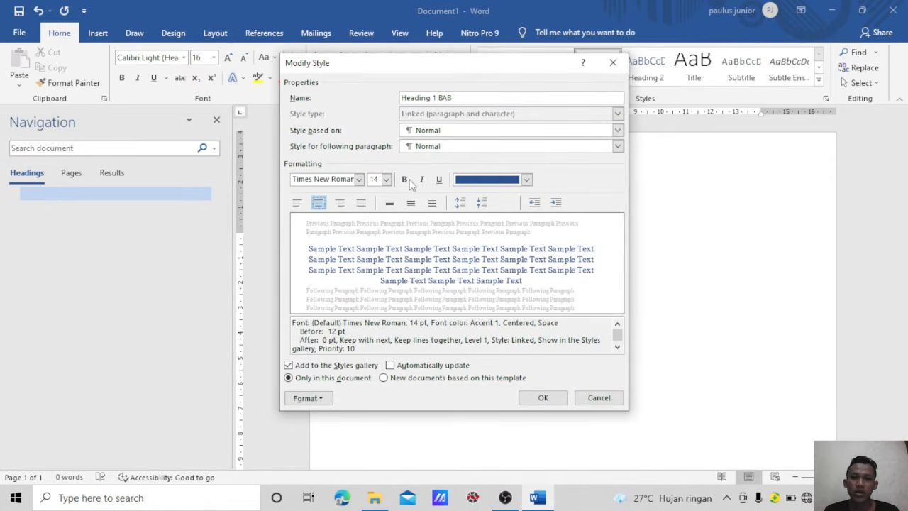
{"action": "left_click", "coordinate": [404, 179]}
{"action": "left_click", "coordinate": [526, 180]}
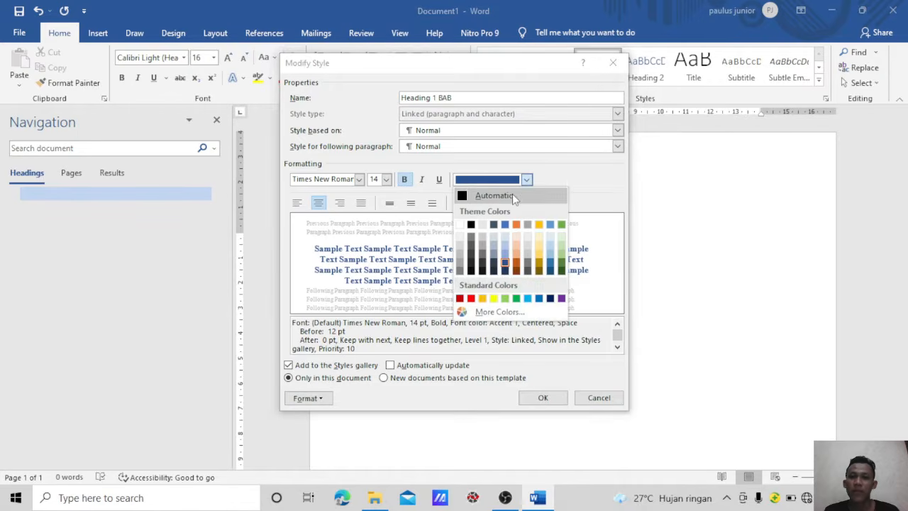
{"action": "left_click", "coordinate": [512, 193]}
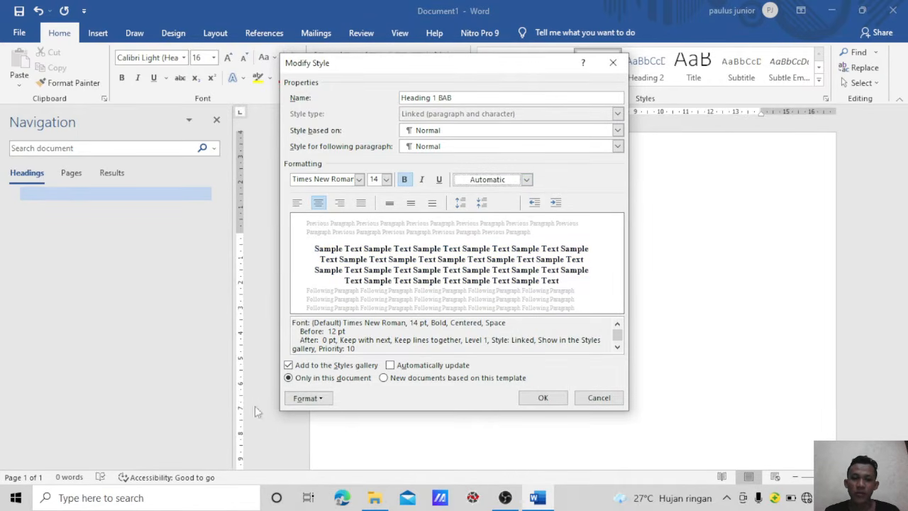
Give the Heading 1 BAB style no special indent, 3 pt spacing after and 1.5 line spacing, and save the style changes
{"action": "left_click", "coordinate": [319, 398]}
{"action": "left_click", "coordinate": [328, 275]}
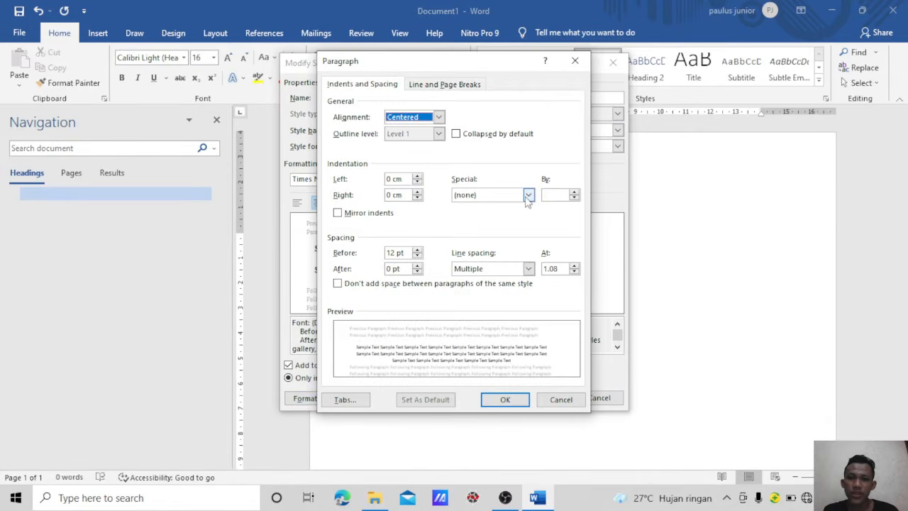
{"action": "left_click", "coordinate": [528, 195]}
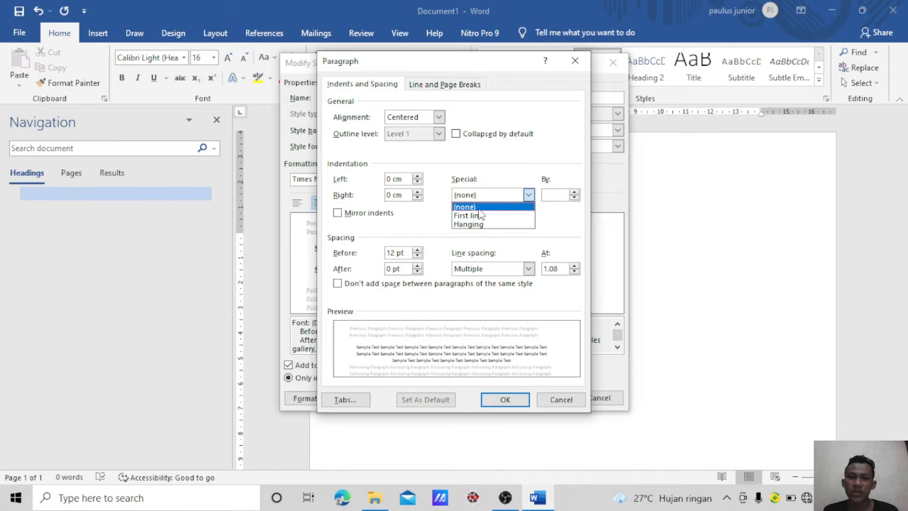
{"action": "left_click", "coordinate": [557, 220]}
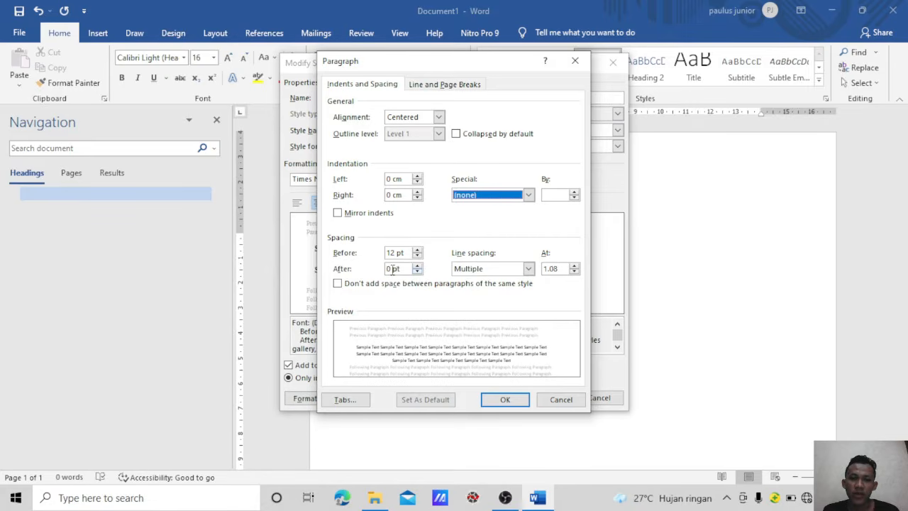
{"action": "left_click", "coordinate": [392, 269]}
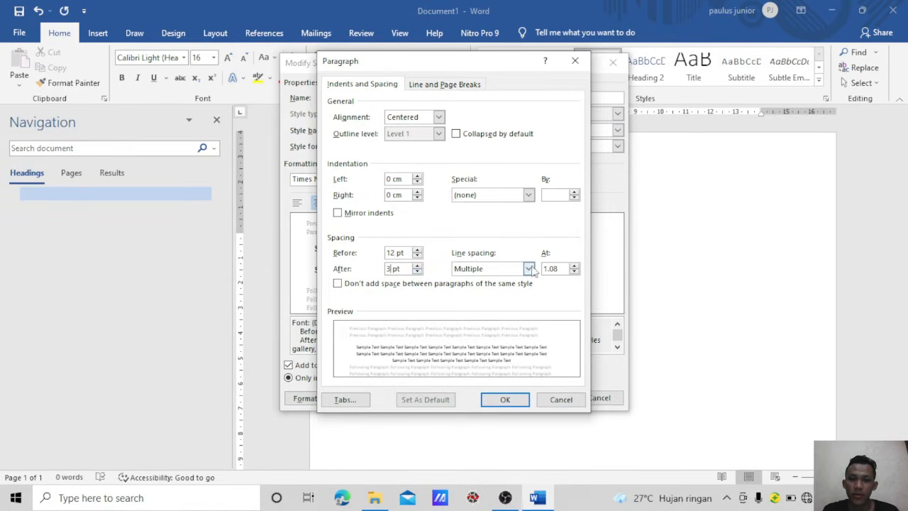
{"action": "left_click", "coordinate": [529, 268]}
{"action": "left_click", "coordinate": [471, 289]}
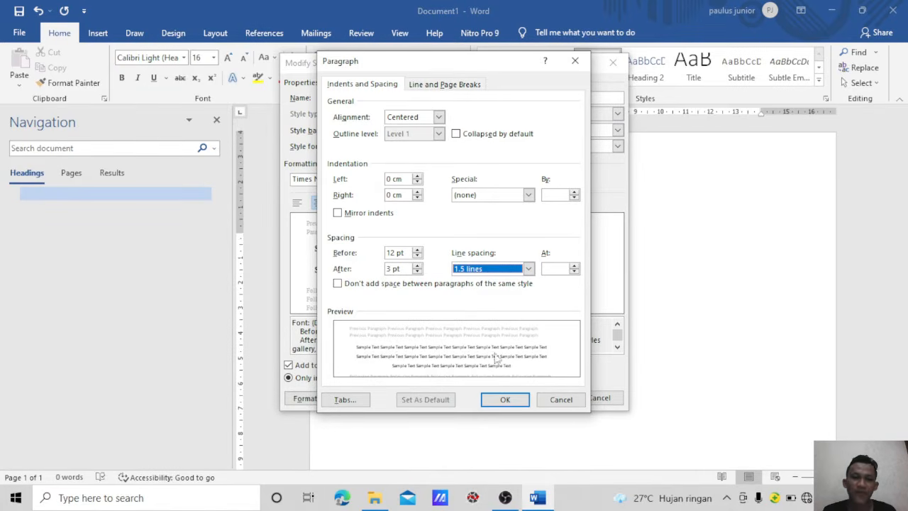
{"action": "left_click", "coordinate": [507, 399]}
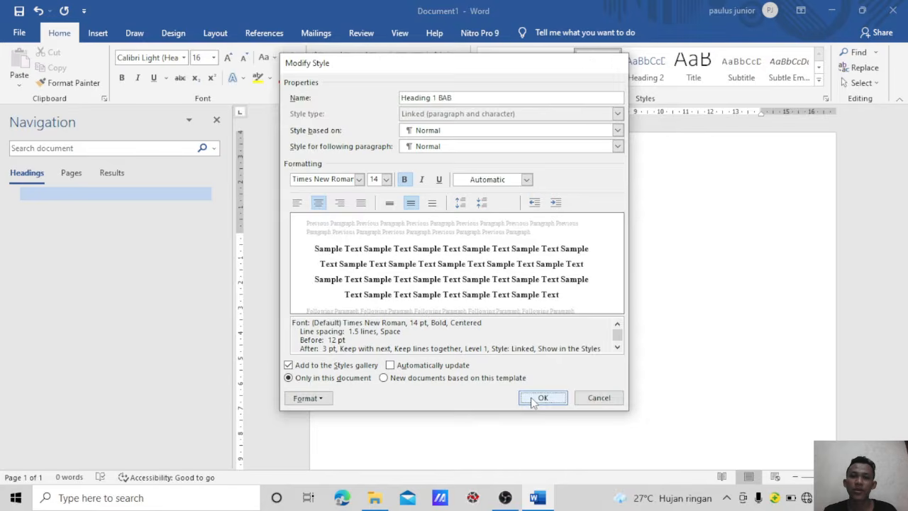
{"action": "left_click", "coordinate": [533, 400]}
Apply the Heading 2 style to the empty paragraph and rename the style as "Heading 2 SUB BAB"
{"action": "left_click", "coordinate": [650, 78]}
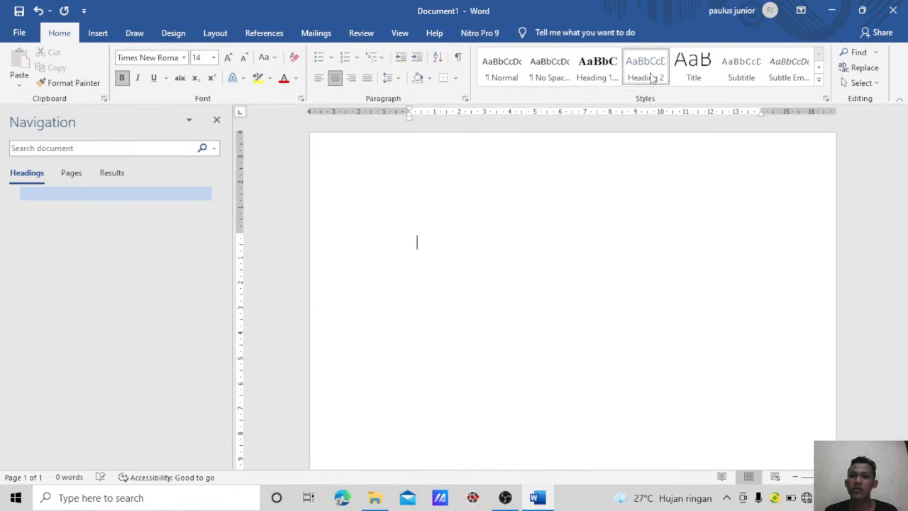
{"action": "right_click", "coordinate": [651, 78]}
{"action": "left_click", "coordinate": [685, 95]}
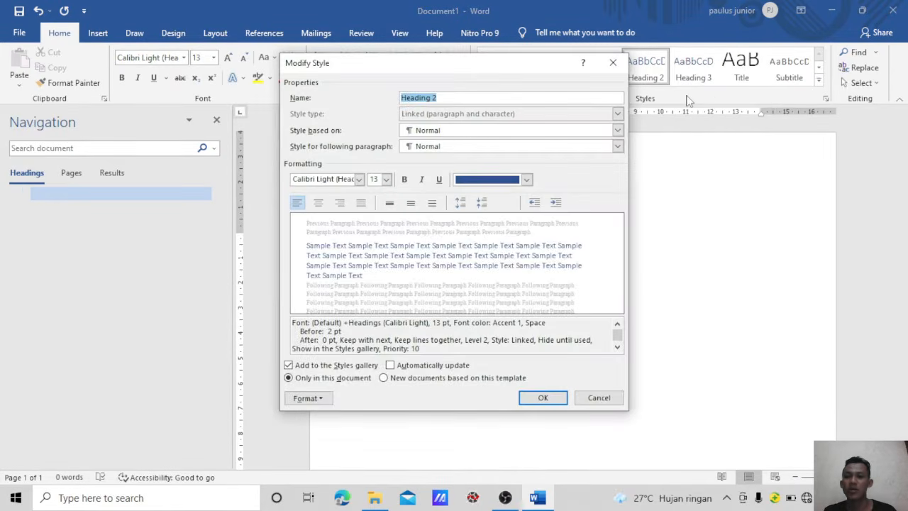
{"action": "left_click", "coordinate": [476, 96]}
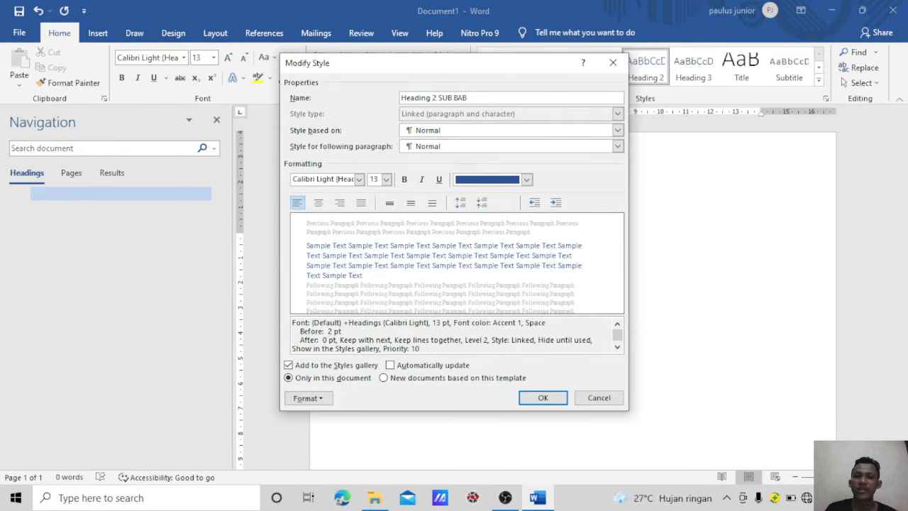
Format the Heading 2 SUB BAB style as Times New Roman, 12 pt, justified, bold, with Automatic font color
{"action": "left_click", "coordinate": [387, 179]}
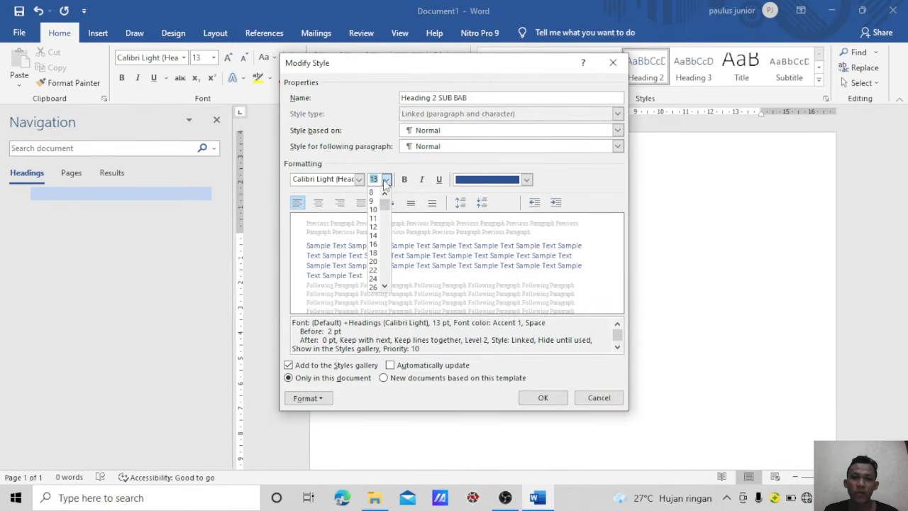
{"action": "left_click", "coordinate": [373, 227]}
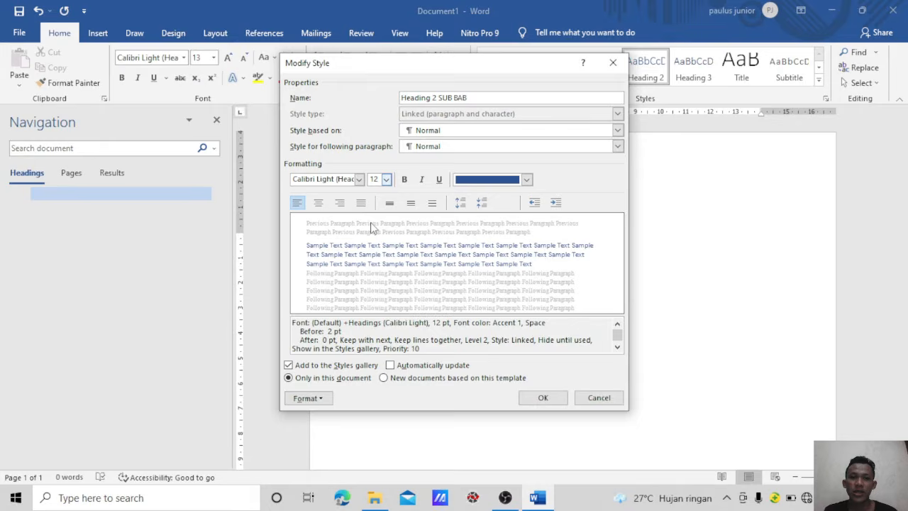
{"action": "left_click", "coordinate": [359, 179]}
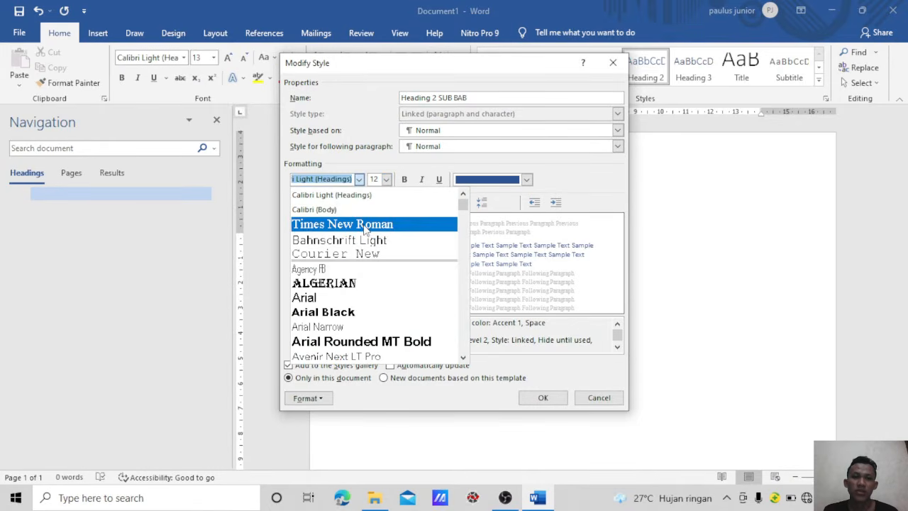
{"action": "left_click", "coordinate": [363, 226]}
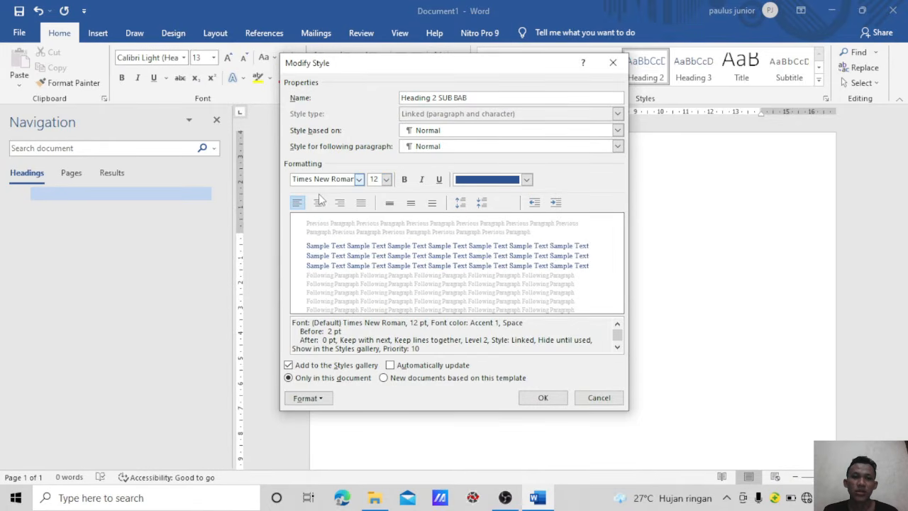
{"action": "left_click", "coordinate": [361, 203]}
{"action": "left_click", "coordinate": [404, 179]}
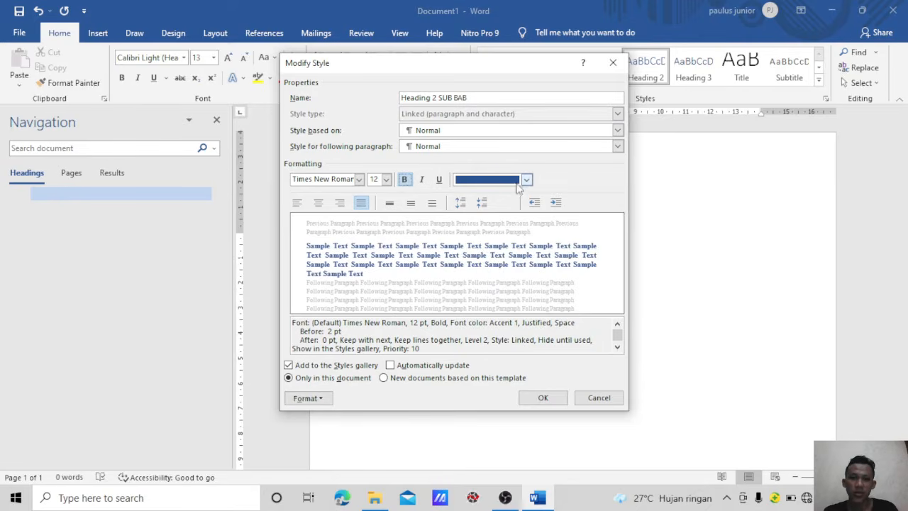
{"action": "left_click", "coordinate": [526, 179]}
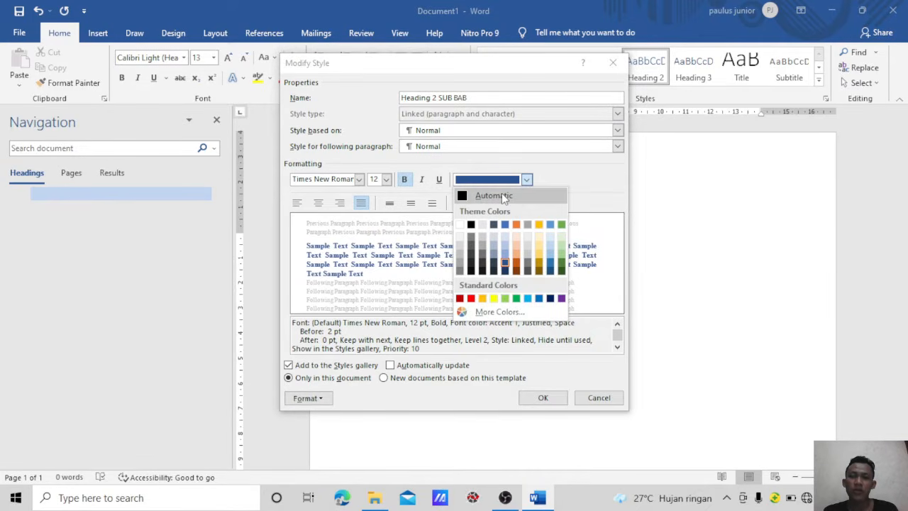
{"action": "left_click", "coordinate": [502, 196]}
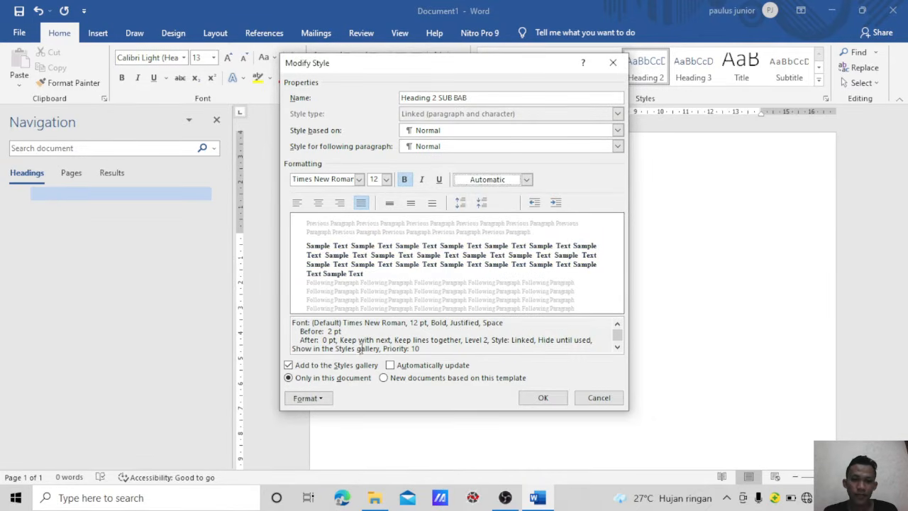
Give the Heading 2 SUB BAB style a hanging indent of 1 cm in its paragraph settings
{"action": "left_click", "coordinate": [321, 399]}
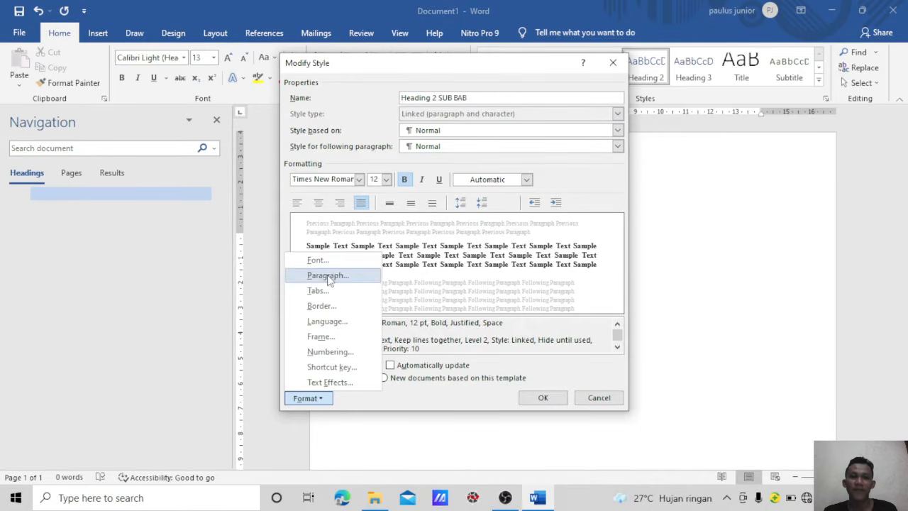
{"action": "left_click", "coordinate": [328, 276]}
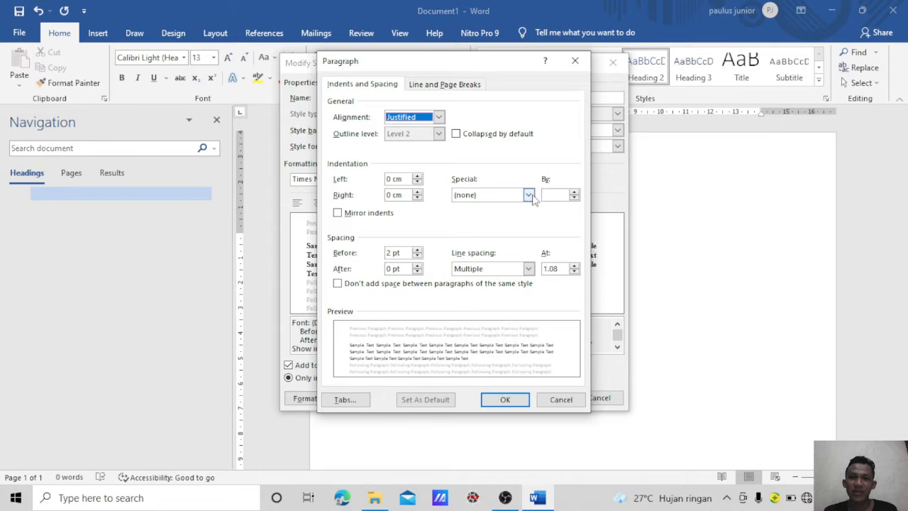
{"action": "left_click", "coordinate": [531, 195]}
{"action": "left_click", "coordinate": [486, 222]}
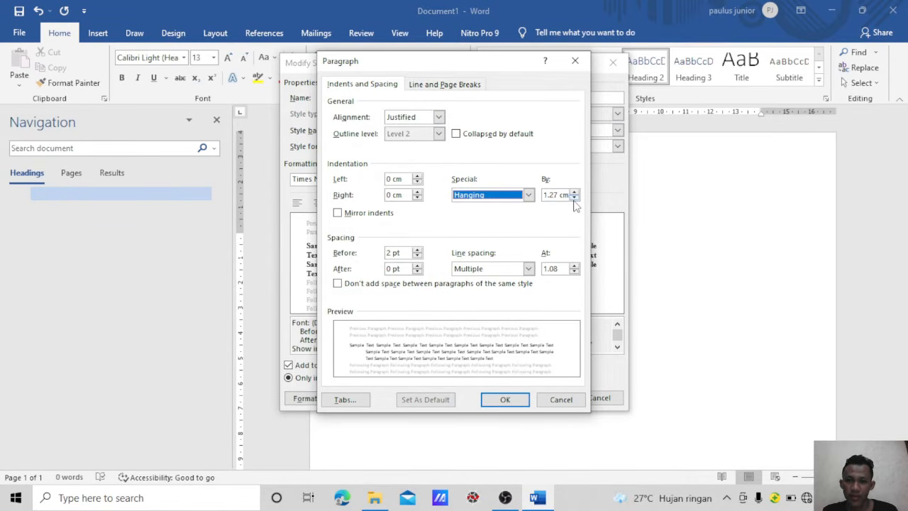
{"action": "left_click", "coordinate": [574, 198]}
{"action": "left_click", "coordinate": [575, 198]}
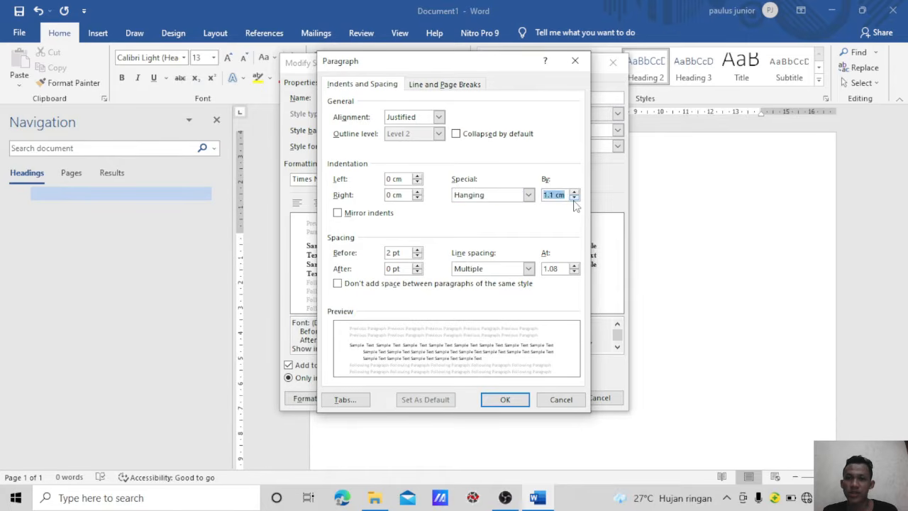
{"action": "left_click", "coordinate": [574, 199]}
Set the Heading 2 SUB BAB style to 1.5 line spacing, edit its spacing after, and save the style changes
{"action": "left_click", "coordinate": [529, 268]}
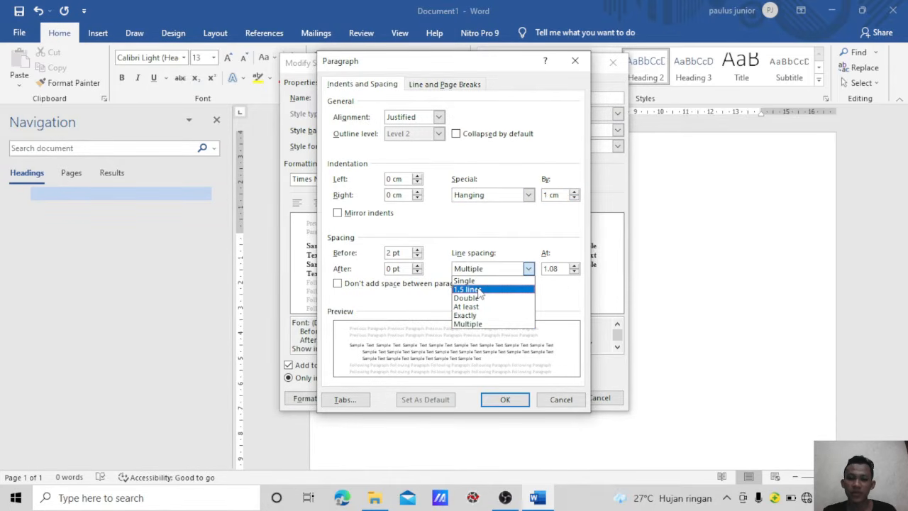
{"action": "left_click", "coordinate": [480, 291]}
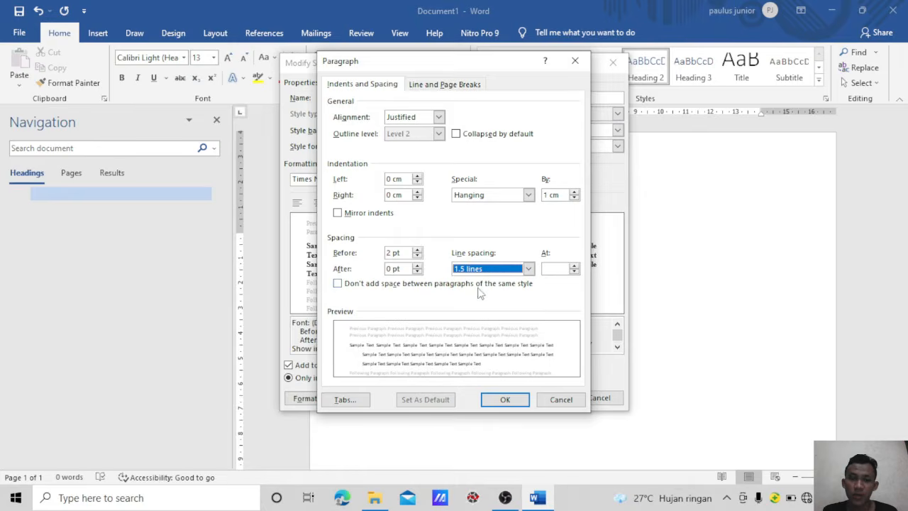
{"action": "left_click", "coordinate": [392, 268]}
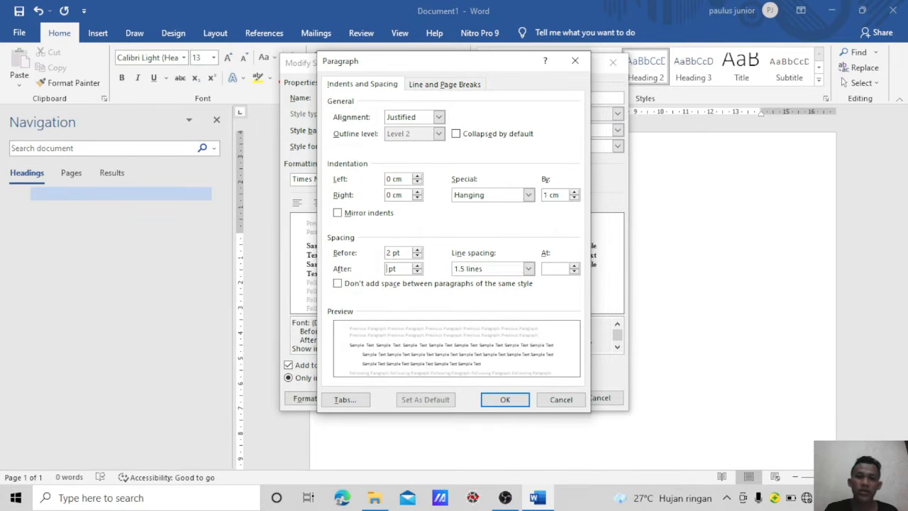
{"action": "left_click", "coordinate": [505, 400]}
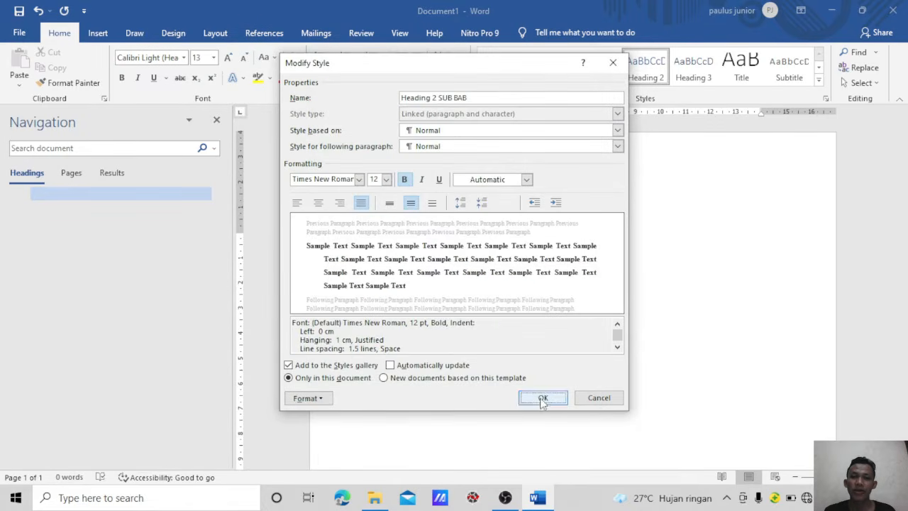
{"action": "left_click", "coordinate": [541, 399]}
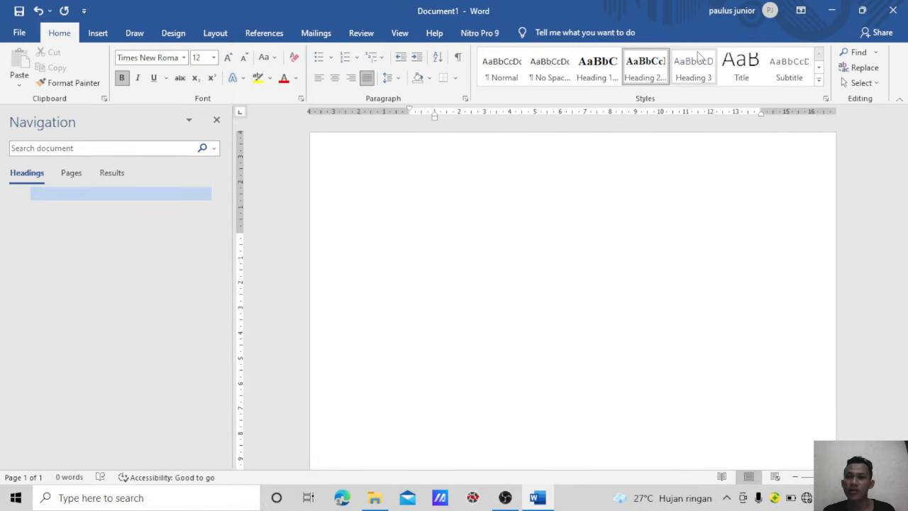
Apply the Heading 3 style to the empty paragraph and rename the style as "Heading 3 Sub bab"
{"action": "left_click", "coordinate": [698, 62]}
{"action": "right_click", "coordinate": [698, 63]}
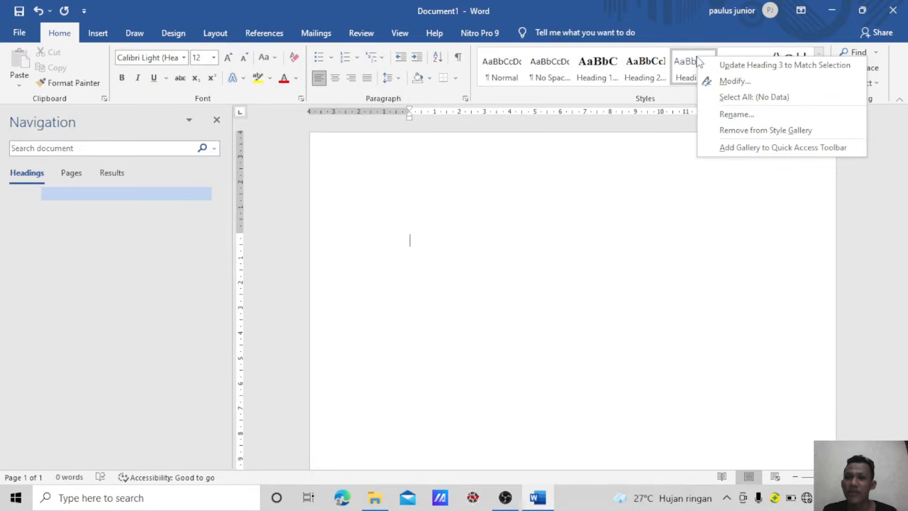
{"action": "left_click", "coordinate": [723, 81]}
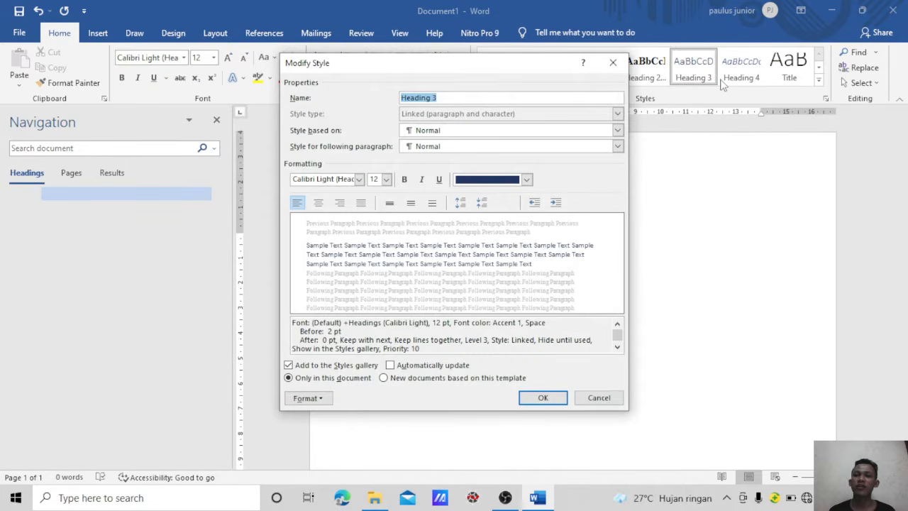
{"action": "left_click", "coordinate": [494, 98]}
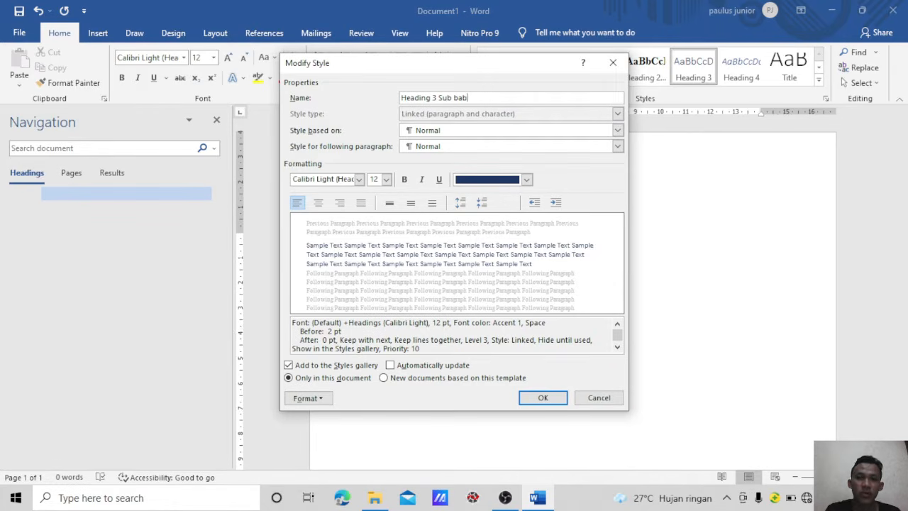
Format the Heading 3 Sub bab style as Times New Roman, justified, bold, with Automatic font color
{"action": "left_click", "coordinate": [359, 179]}
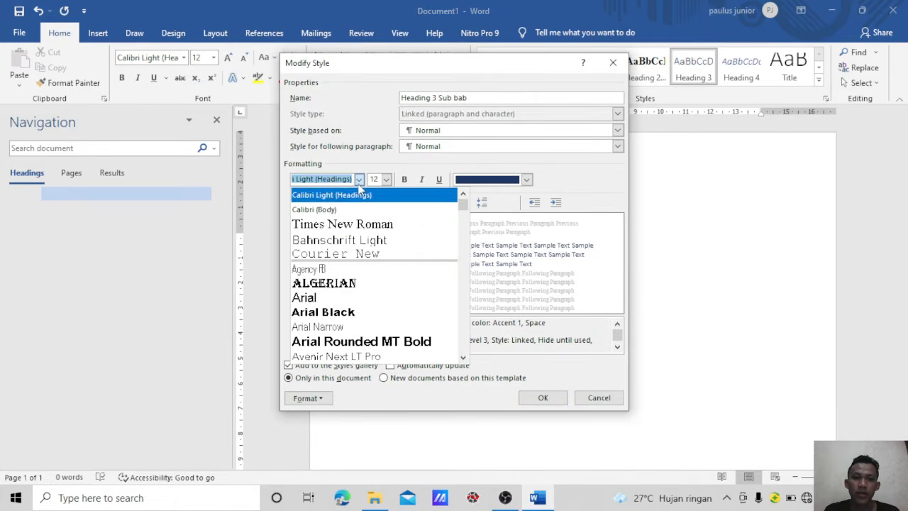
{"action": "left_click", "coordinate": [357, 227]}
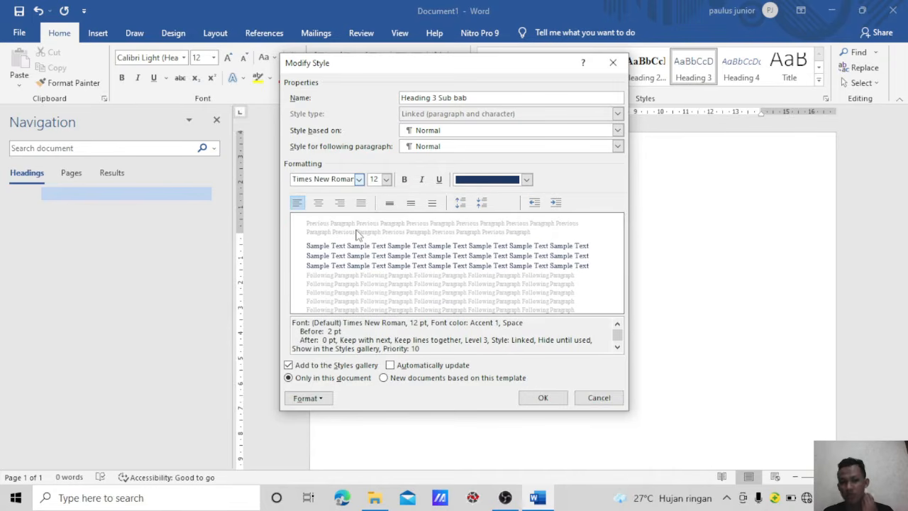
{"action": "left_click", "coordinate": [360, 205]}
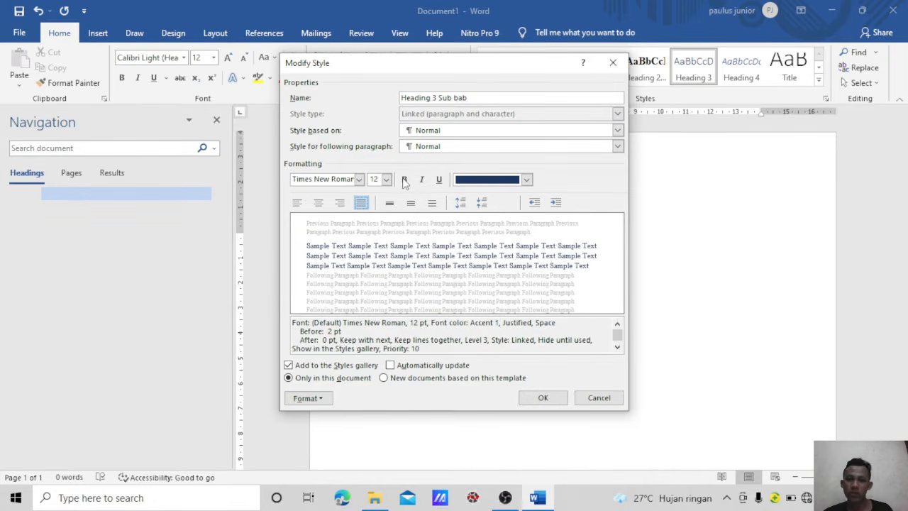
{"action": "left_click", "coordinate": [405, 180]}
{"action": "left_click", "coordinate": [526, 179]}
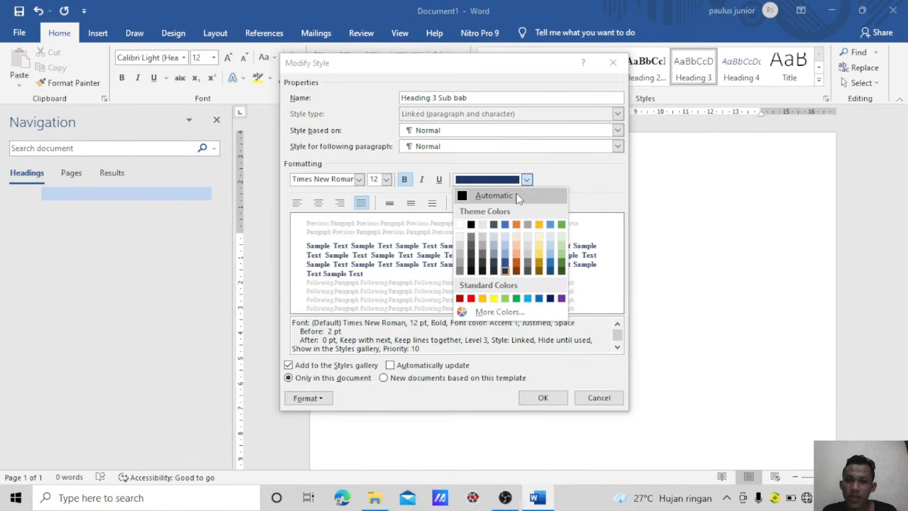
{"action": "left_click", "coordinate": [489, 195]}
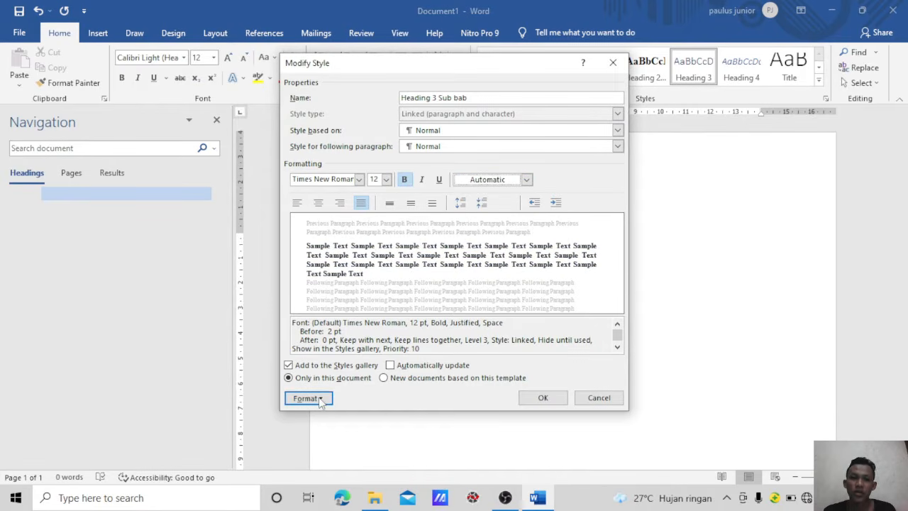
Give the Heading 3 Sub bab style a hanging indent of 1 cm in its paragraph settings
{"action": "left_click", "coordinate": [321, 398]}
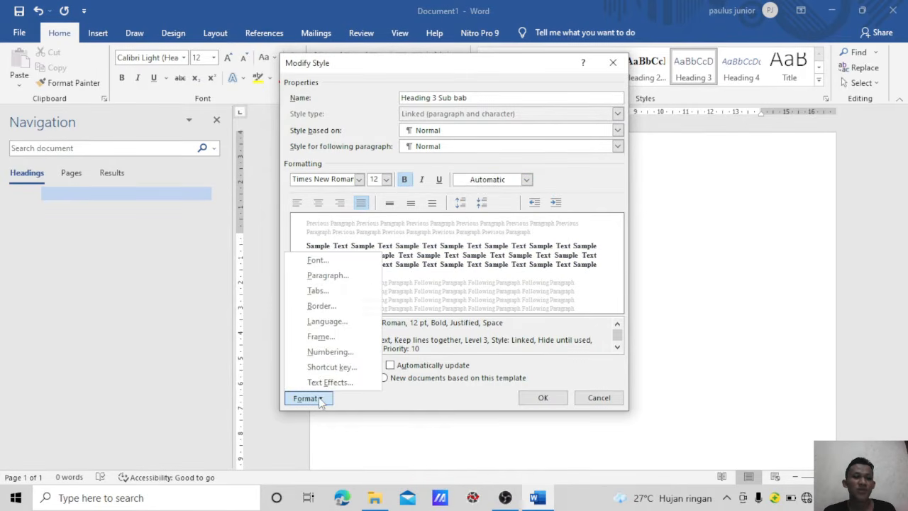
{"action": "left_click", "coordinate": [335, 281]}
{"action": "left_click", "coordinate": [527, 195]}
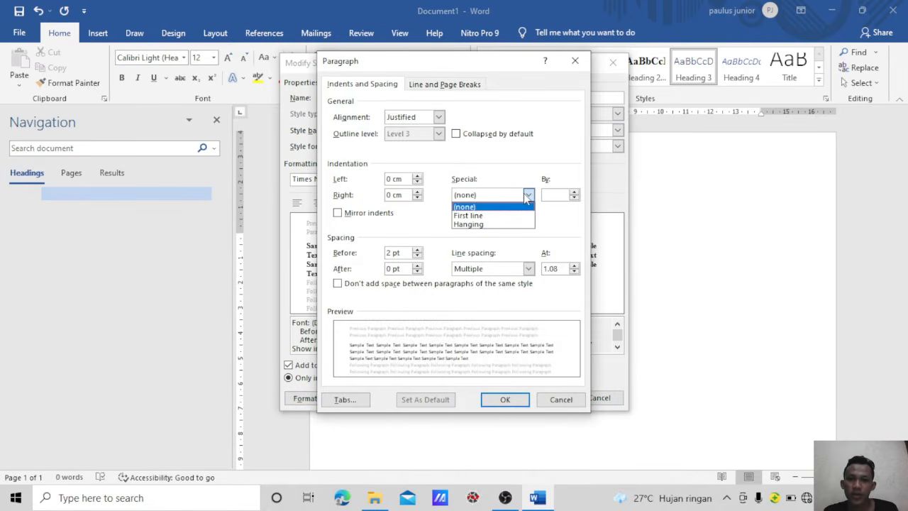
{"action": "left_click", "coordinate": [477, 224]}
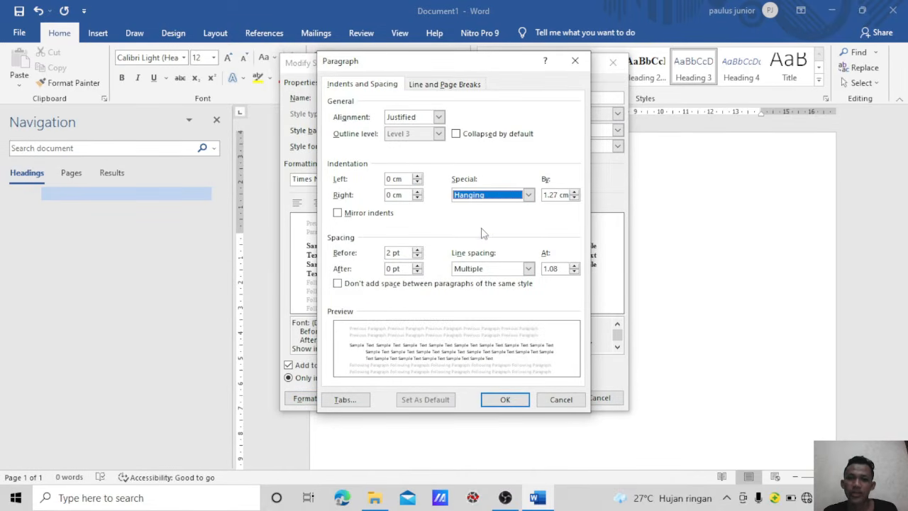
{"action": "left_click", "coordinate": [574, 198]}
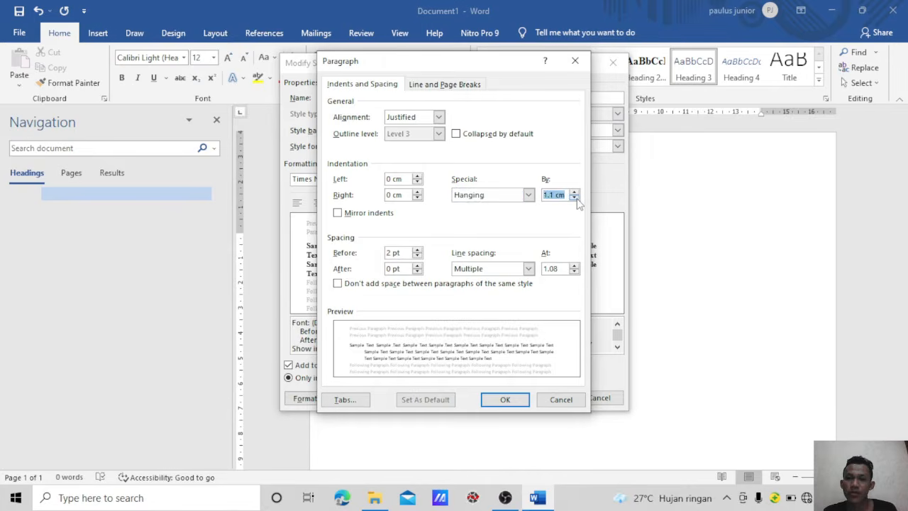
Set the Heading 3 Sub bab style to 1.5 line spacing with 2 pt spacing after, and save the style changes
{"action": "left_click", "coordinate": [528, 268]}
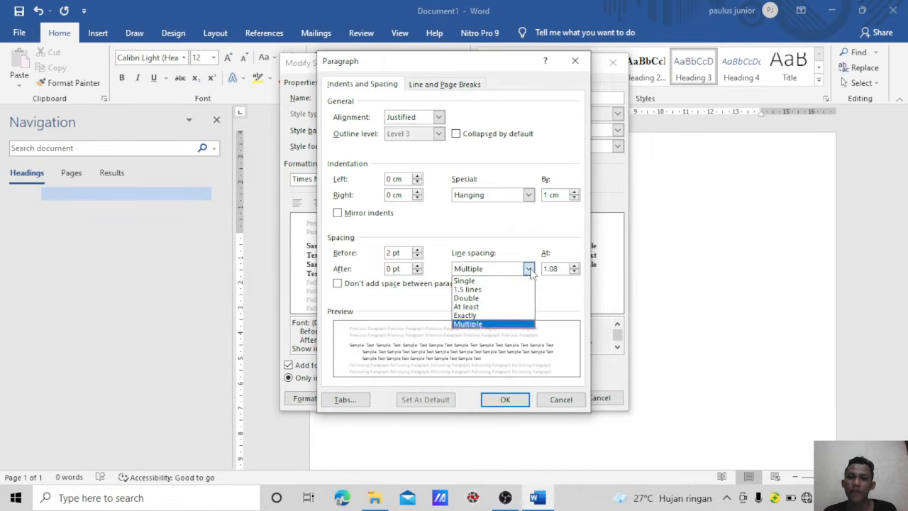
{"action": "left_click", "coordinate": [473, 291]}
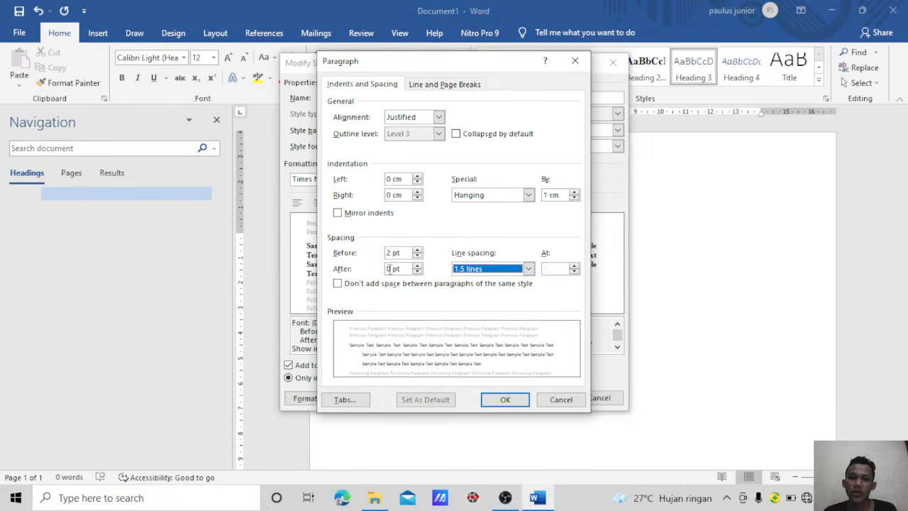
{"action": "left_click", "coordinate": [392, 269]}
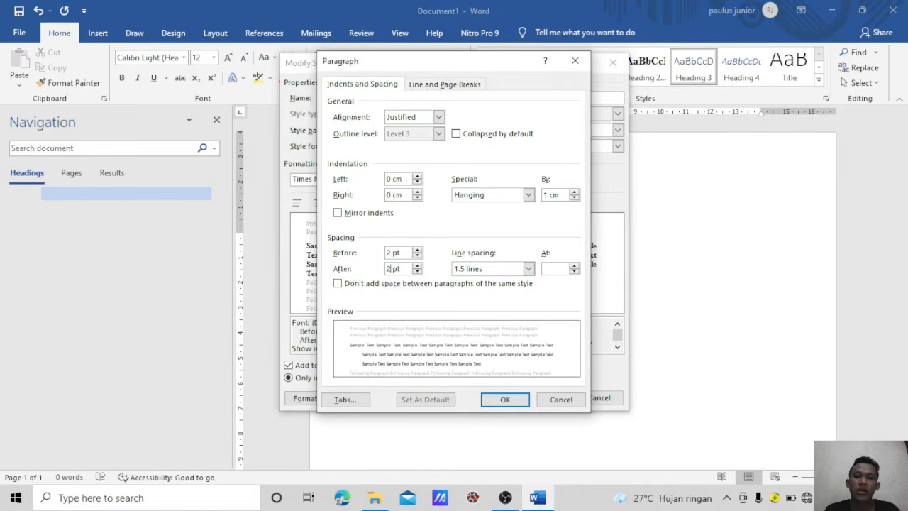
{"action": "left_click", "coordinate": [504, 400]}
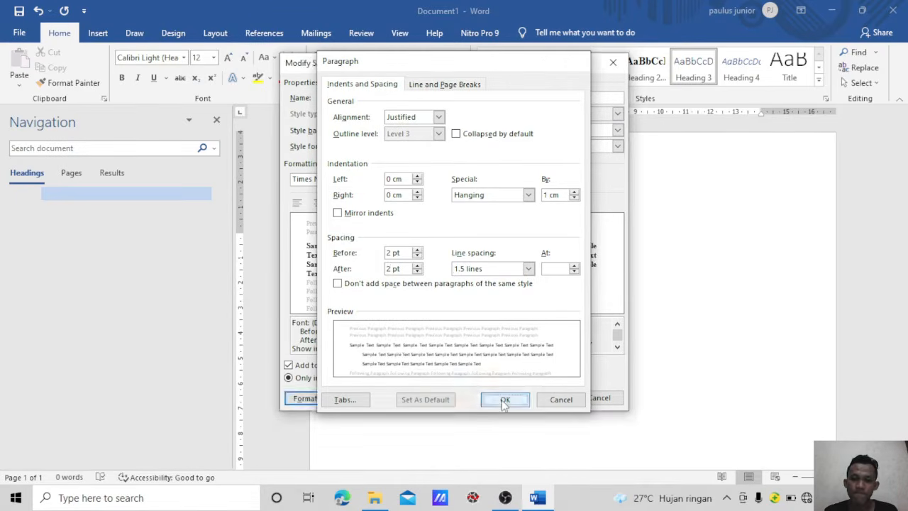
{"action": "left_click", "coordinate": [543, 398]}
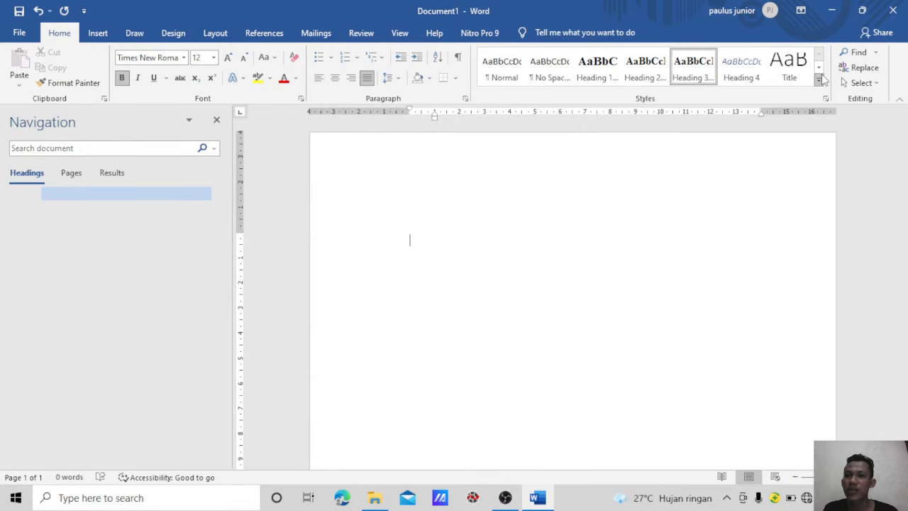
Create a new style named "FORPRO Style" from the current formatting and open its full formatting options
{"action": "left_click", "coordinate": [819, 80]}
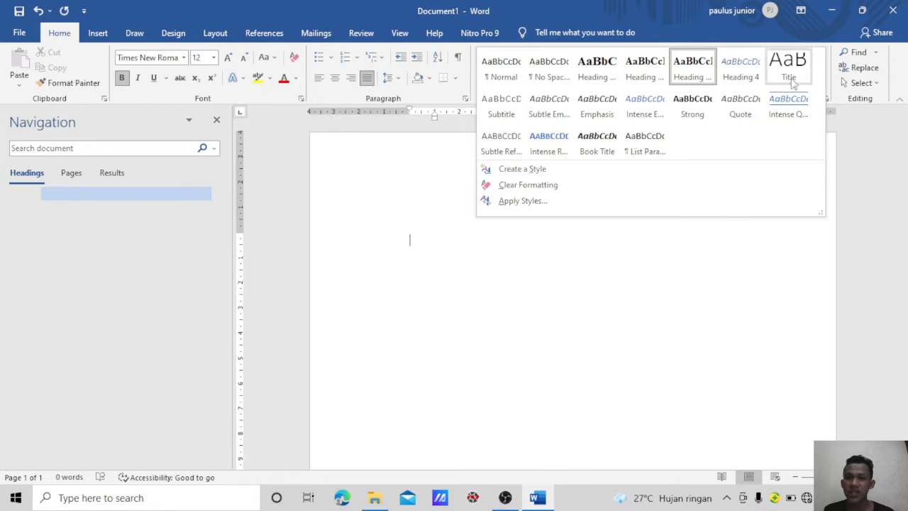
{"action": "left_click", "coordinate": [507, 170]}
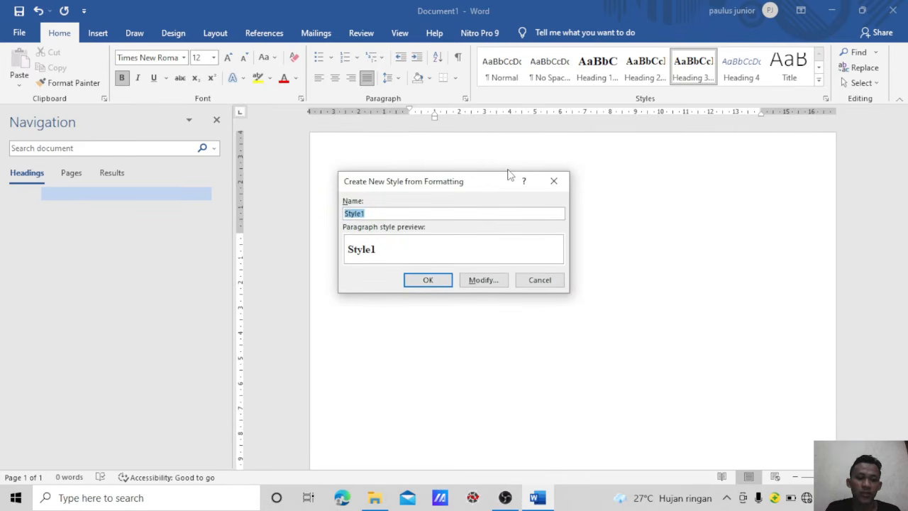
{"action": "type", "text": "FORPRO"}
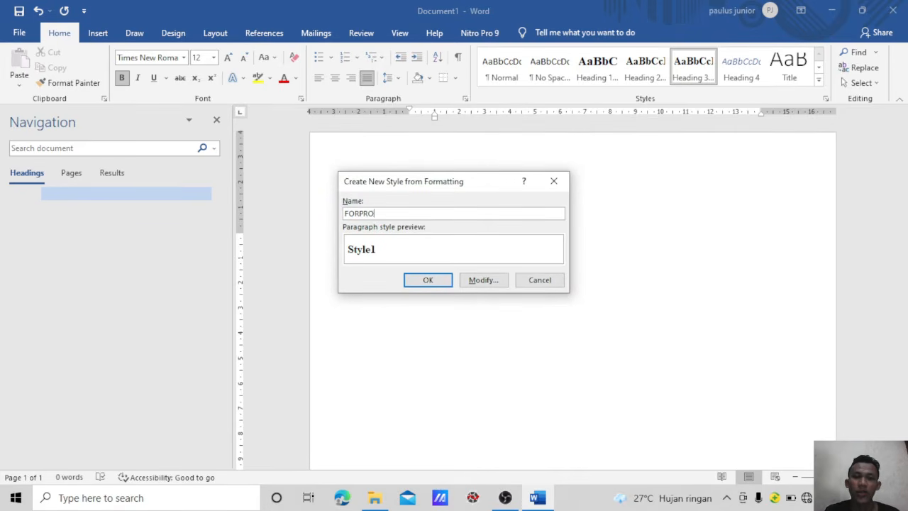
{"action": "type", "text": " Style"}
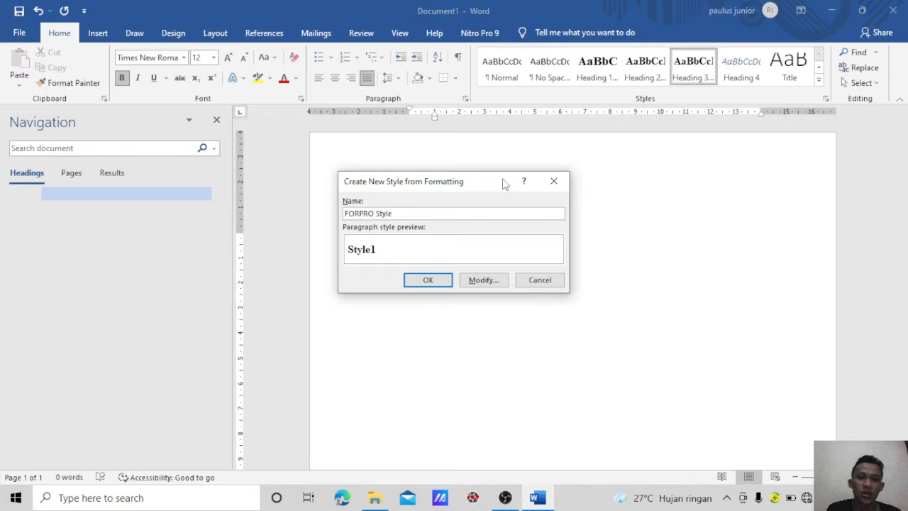
{"action": "left_click", "coordinate": [474, 279]}
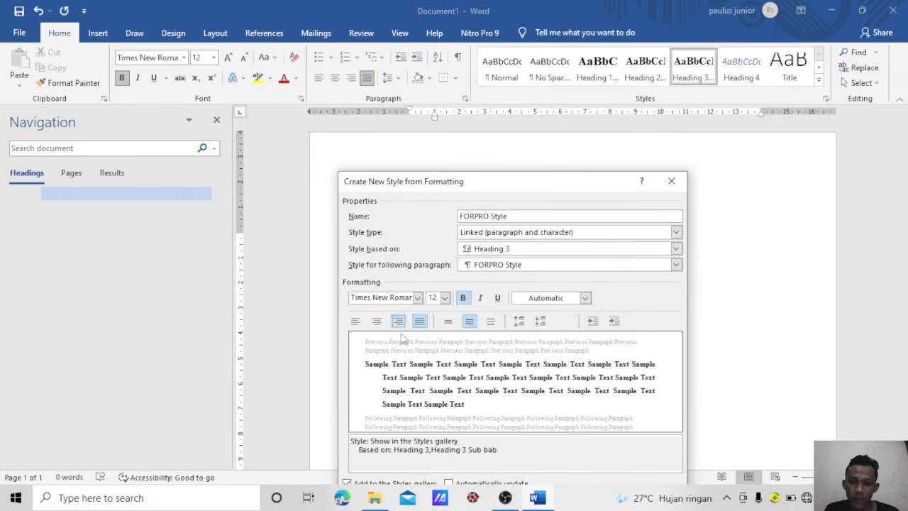
Remove bold from the FORPRO Style and set its font color to Automatic
{"action": "left_click", "coordinate": [464, 298]}
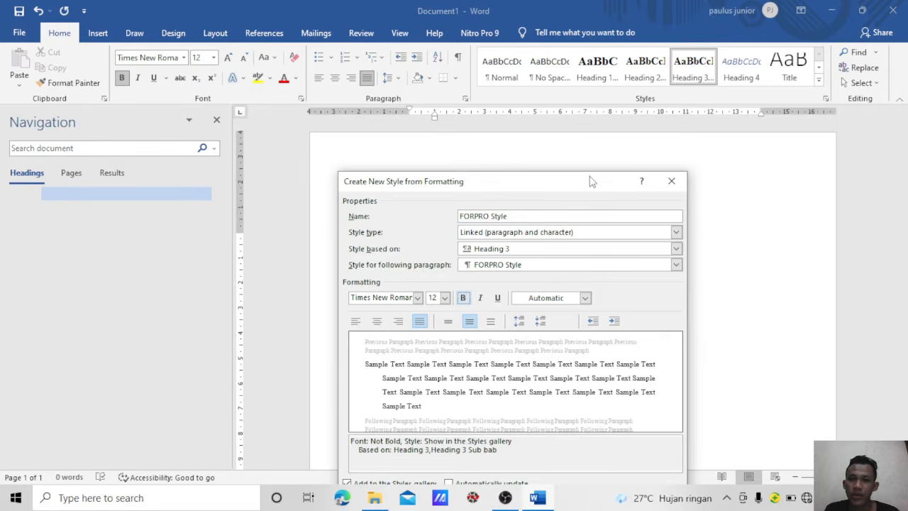
{"action": "left_click_drag", "start_coordinate": [592, 182], "coordinate": [590, 111]}
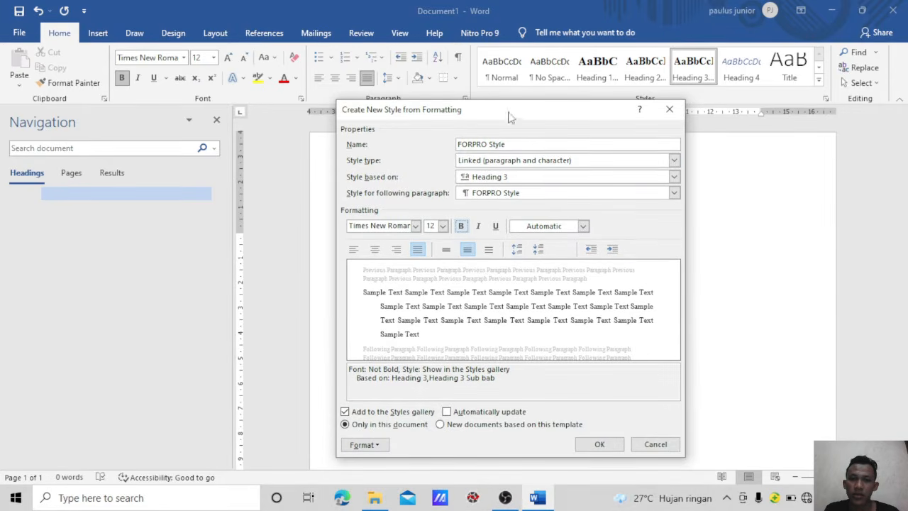
{"action": "left_click", "coordinate": [583, 226]}
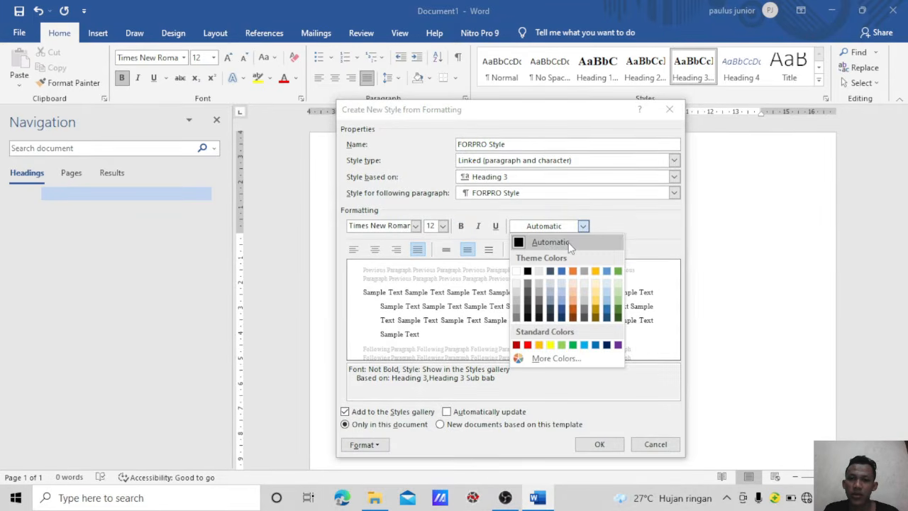
{"action": "left_click", "coordinate": [570, 242]}
Give the FORPRO Style a first line indent of 1 cm in its paragraph settings and save the new style
{"action": "left_click", "coordinate": [365, 445]}
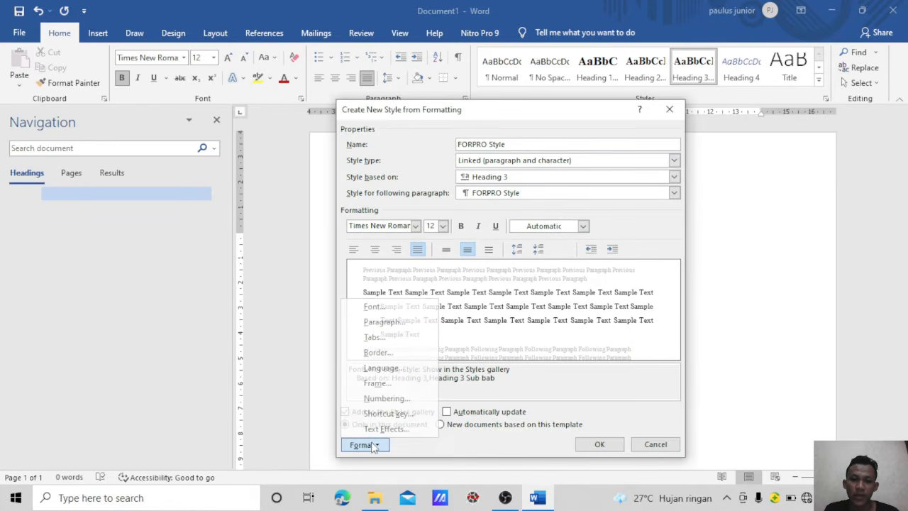
{"action": "left_click", "coordinate": [379, 321]}
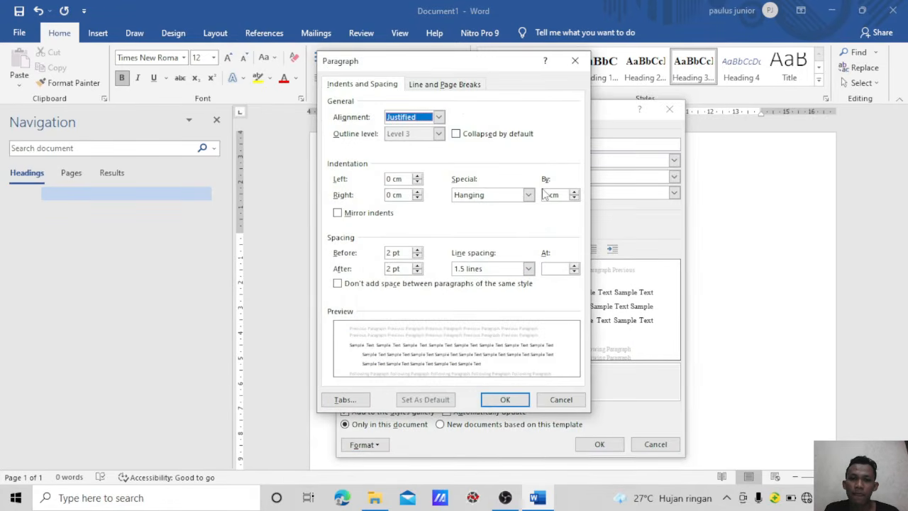
{"action": "left_click", "coordinate": [527, 194]}
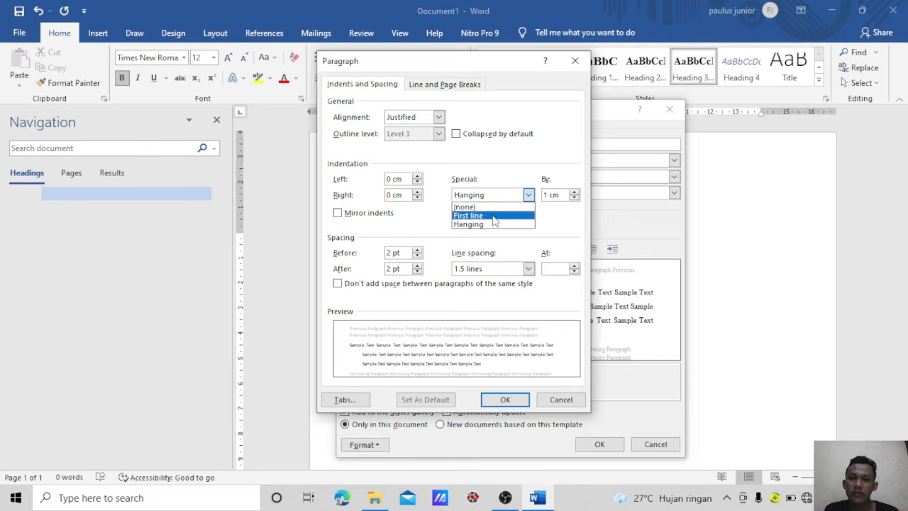
{"action": "left_click", "coordinate": [467, 214]}
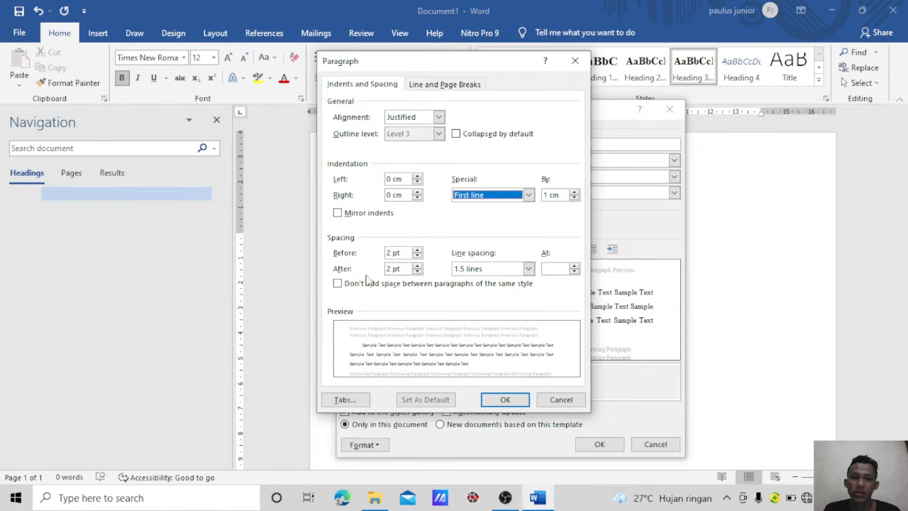
{"action": "left_click", "coordinate": [503, 400]}
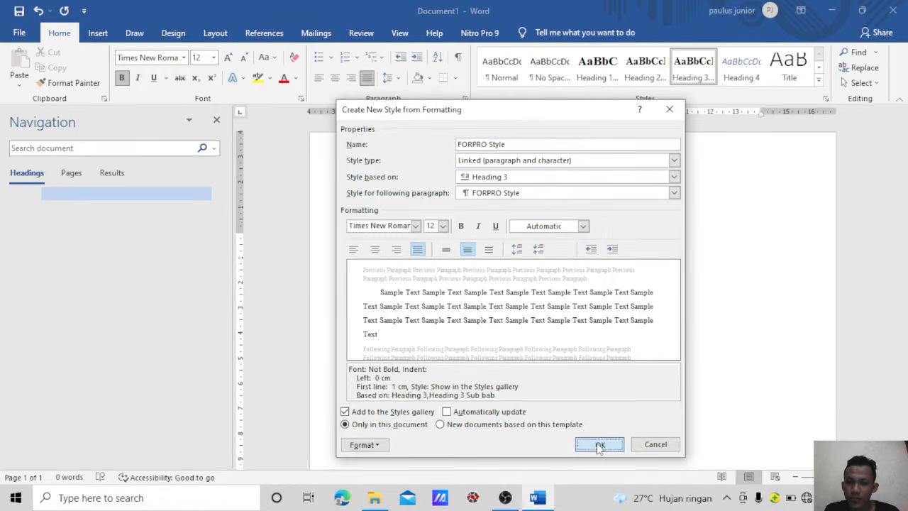
{"action": "left_click", "coordinate": [599, 445]}
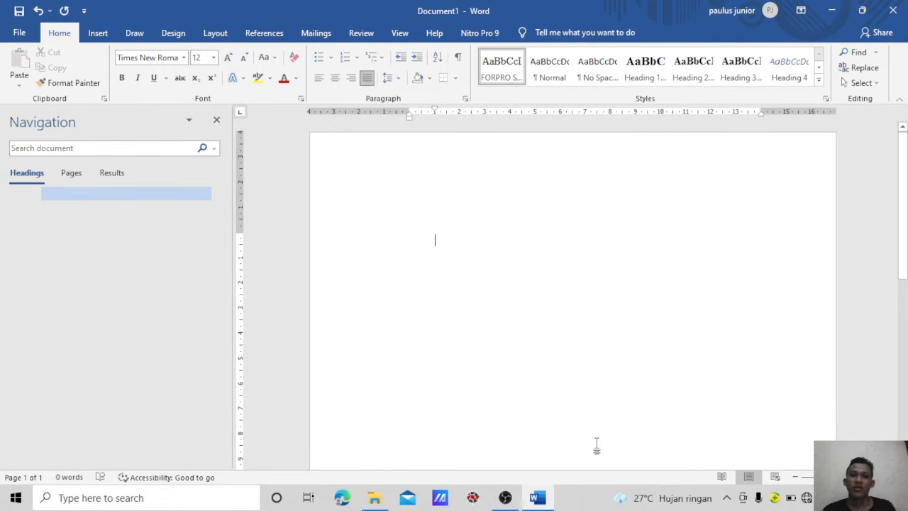
Define a new multilevel list whose level 1 number format is "BAB" followed by an I, II, III number
{"action": "left_click", "coordinate": [381, 59]}
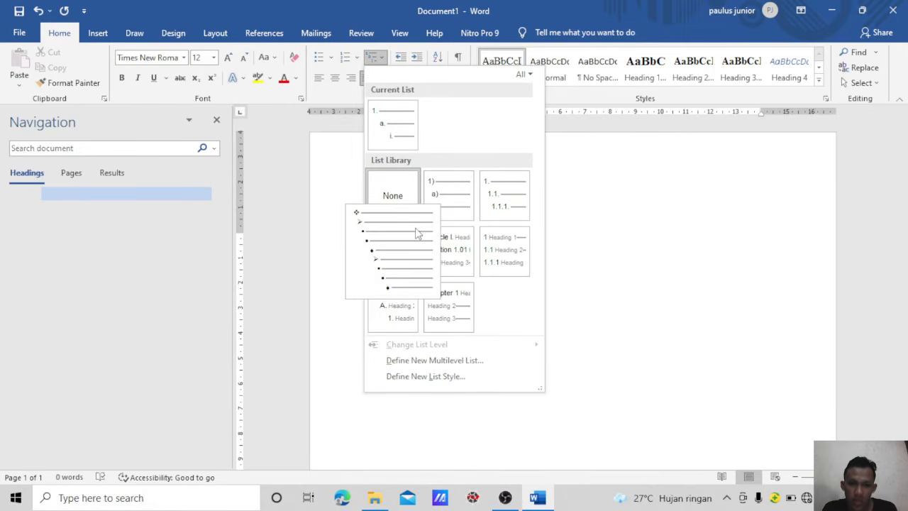
{"action": "left_click", "coordinate": [431, 361]}
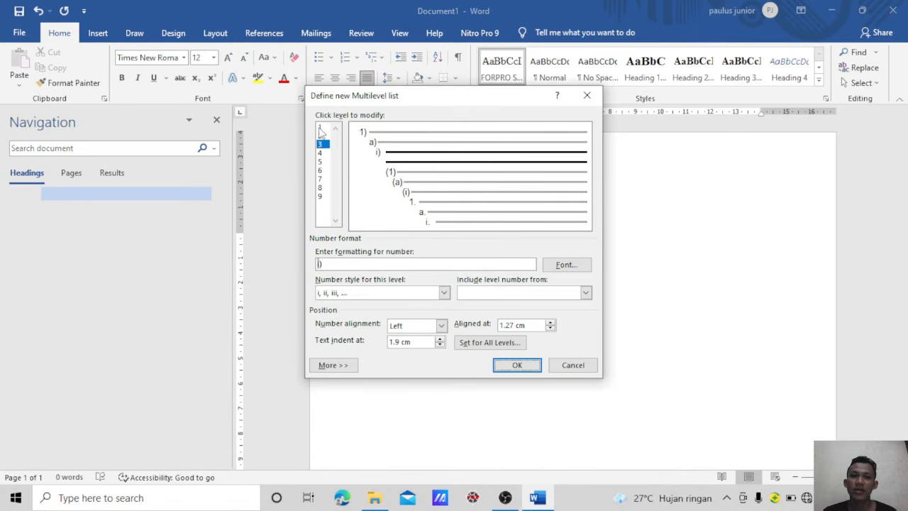
{"action": "left_click", "coordinate": [320, 129]}
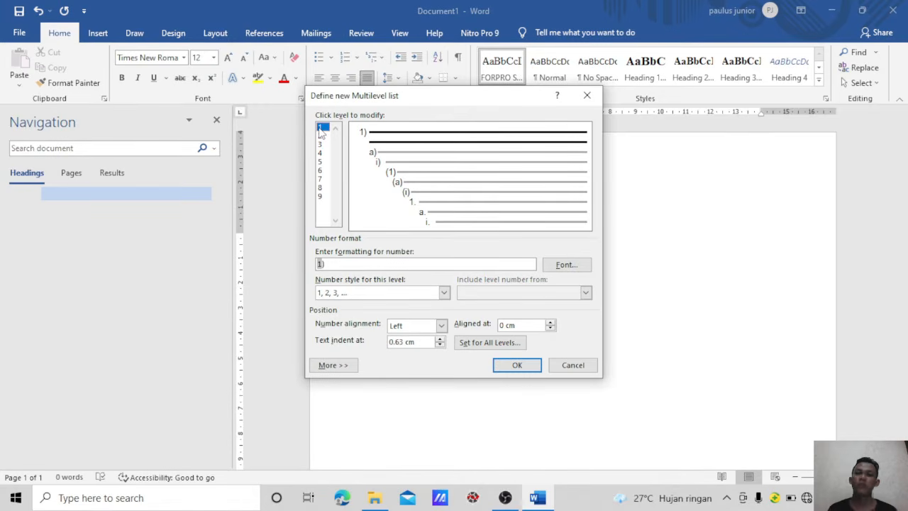
{"action": "left_click", "coordinate": [349, 365]}
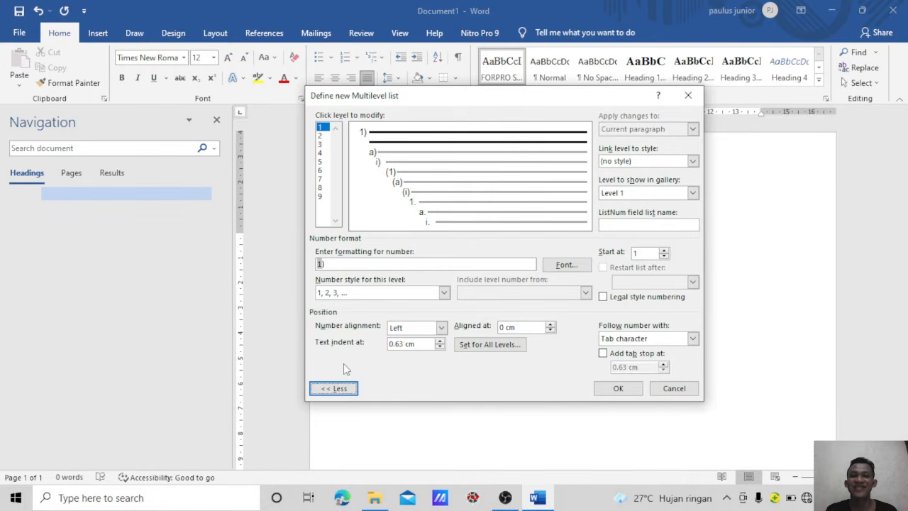
{"action": "left_click", "coordinate": [354, 261]}
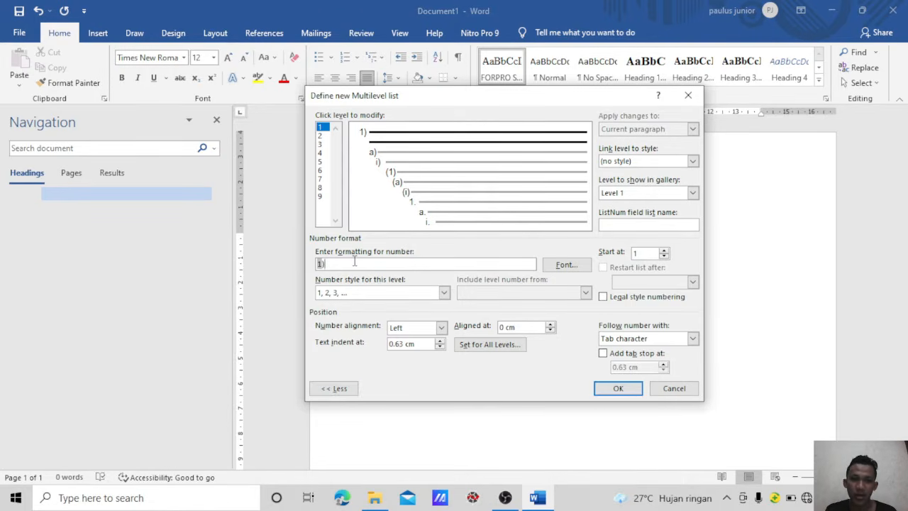
{"action": "key", "text": "BackSpace"}
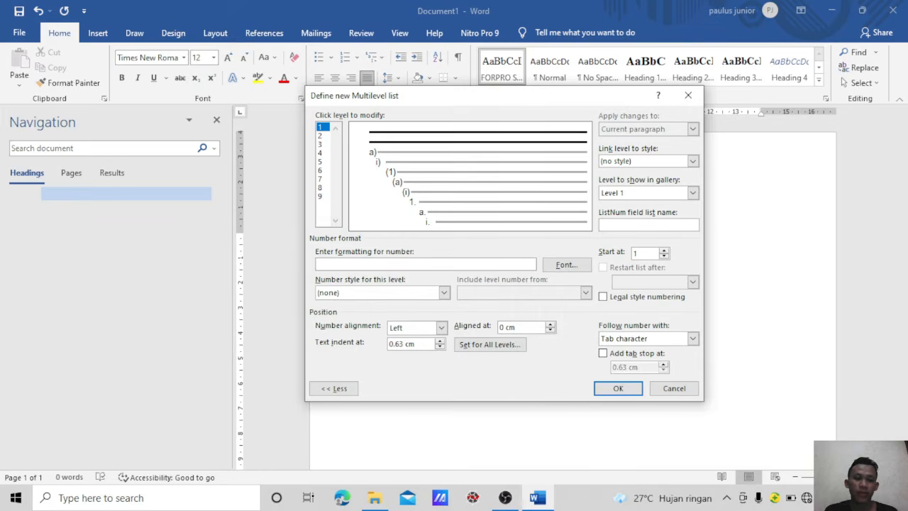
{"action": "type", "text": "BAB"}
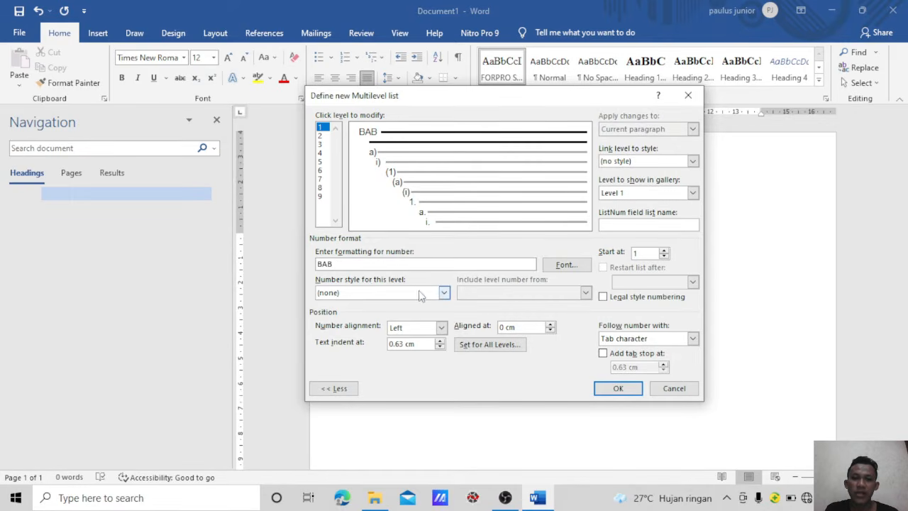
{"action": "left_click", "coordinate": [443, 292]}
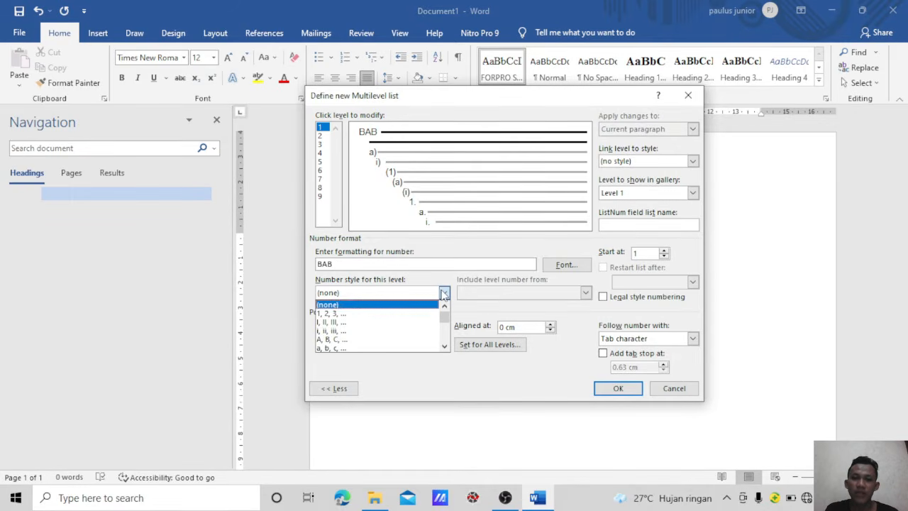
{"action": "left_click", "coordinate": [329, 324]}
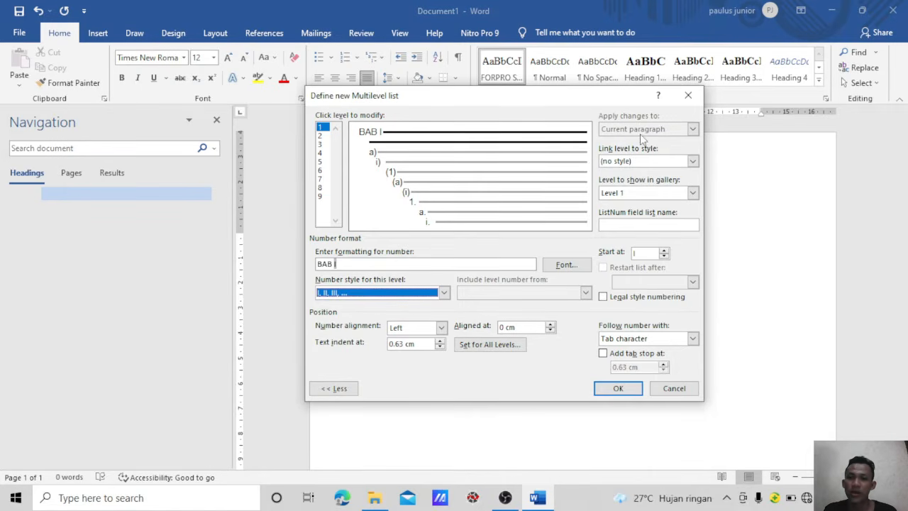
Link list level 1 to Heading 1, with nothing following the number and a text indent of 0 cm
{"action": "left_click", "coordinate": [693, 162]}
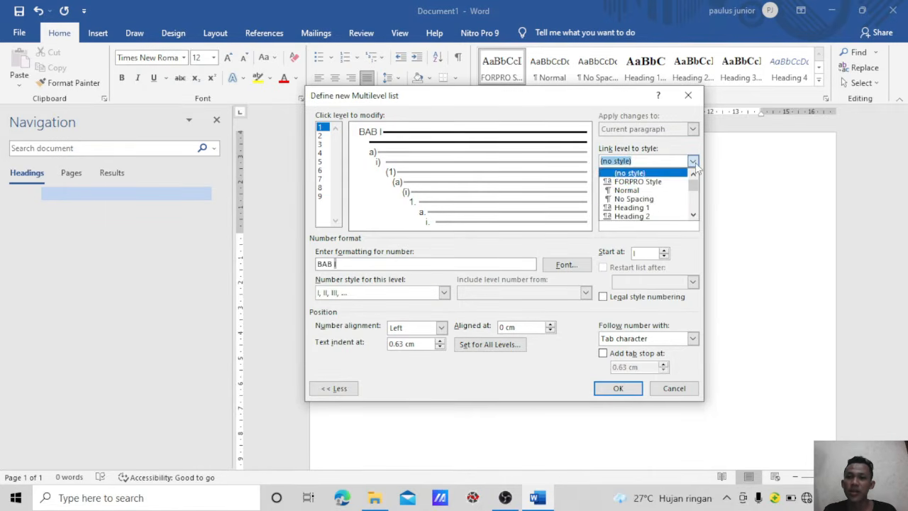
{"action": "left_click", "coordinate": [638, 207]}
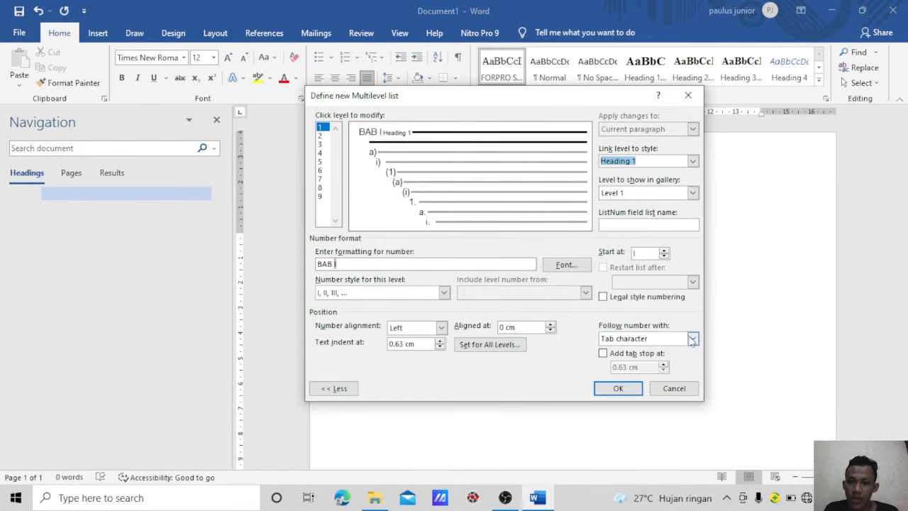
{"action": "left_click", "coordinate": [693, 339]}
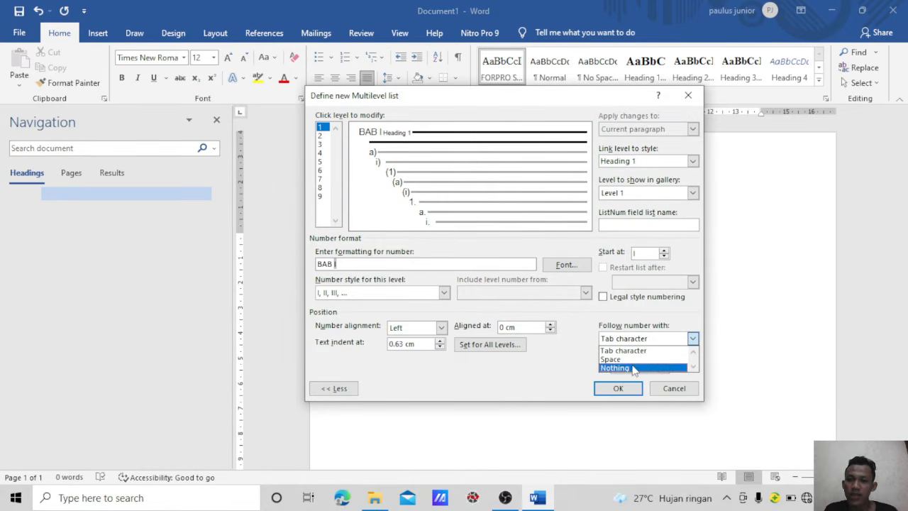
{"action": "left_click", "coordinate": [633, 368]}
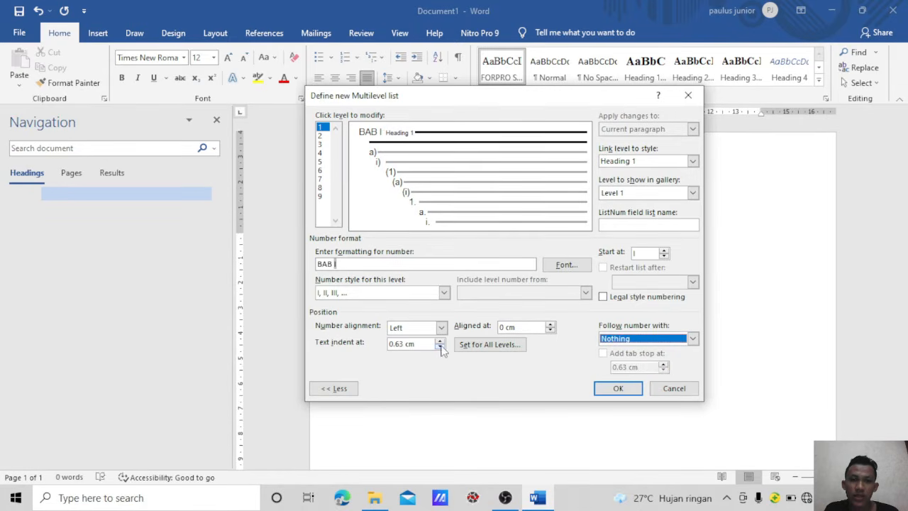
{"action": "left_click", "coordinate": [440, 346]}
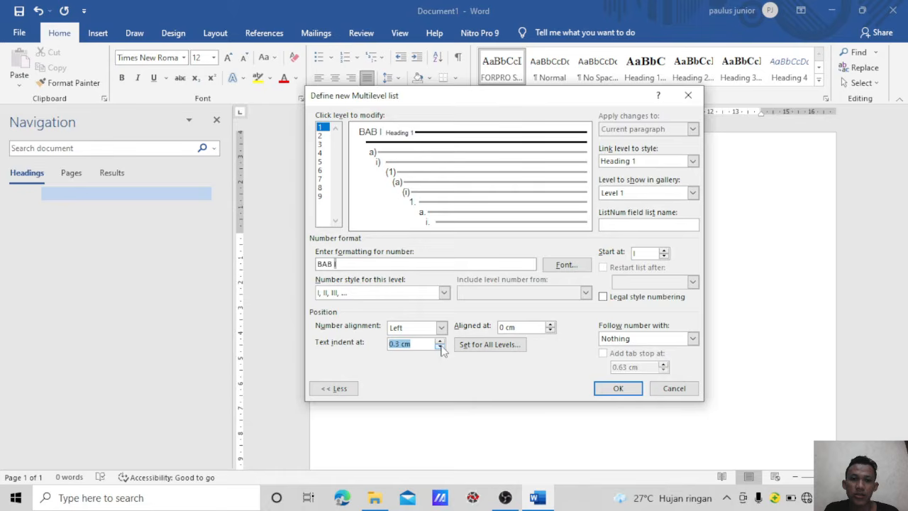
{"action": "left_click", "coordinate": [440, 346]}
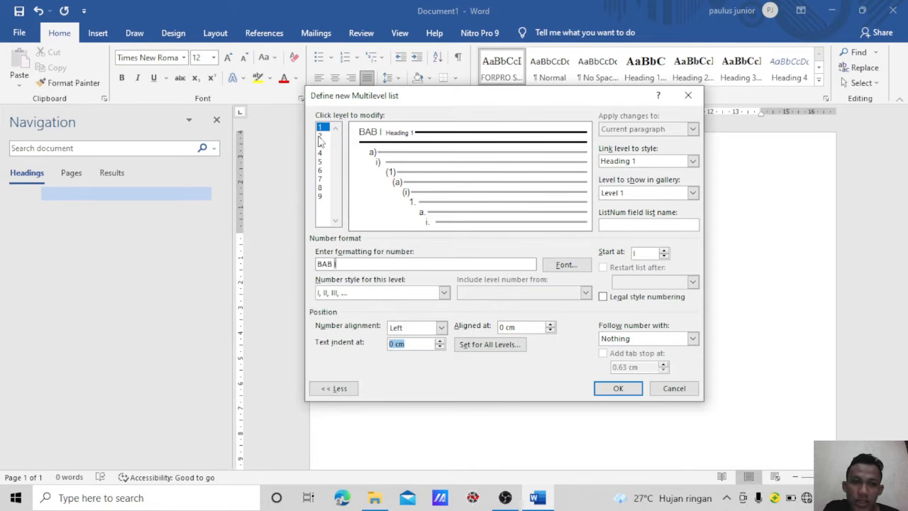
Clear the number format of list level 2 and link the level to Heading 2
{"action": "left_click", "coordinate": [320, 136]}
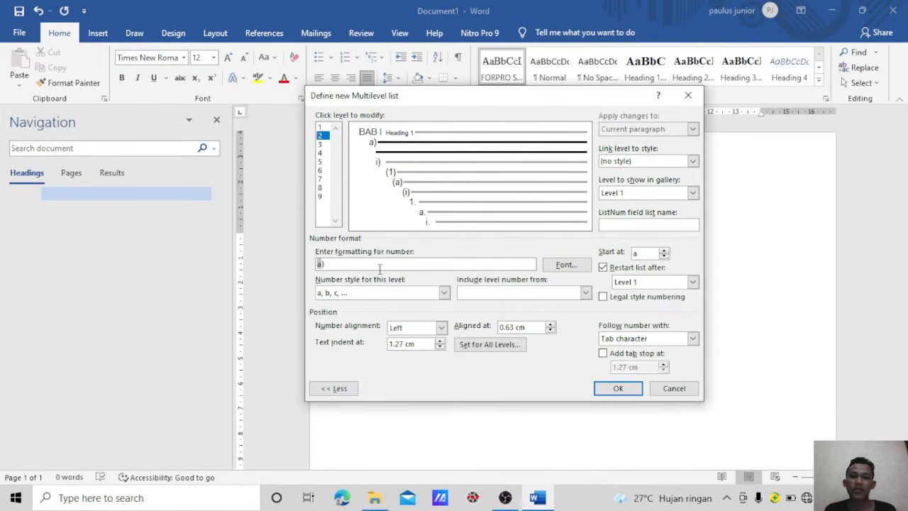
{"action": "left_click", "coordinate": [380, 265]}
{"action": "key", "text": "BackSpace"}
{"action": "key", "text": "BackSpace"}
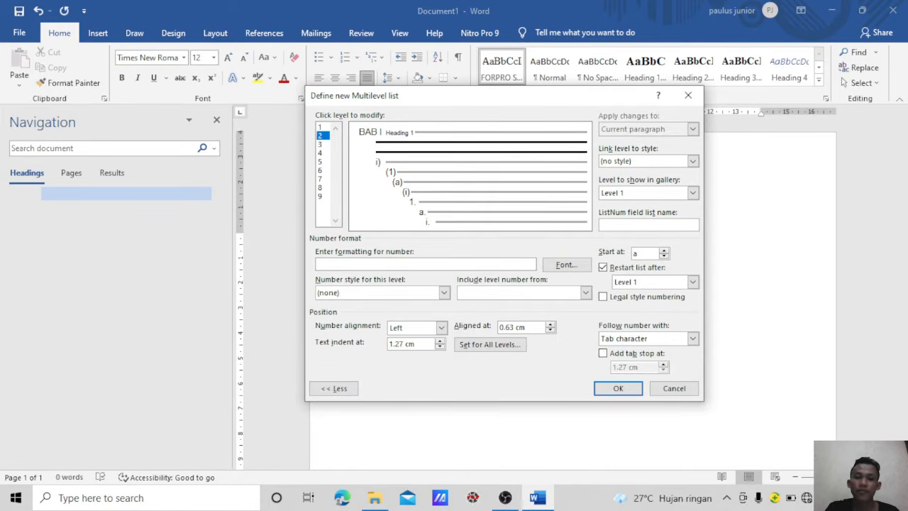
{"action": "left_click", "coordinate": [692, 163]}
{"action": "left_click", "coordinate": [632, 217]}
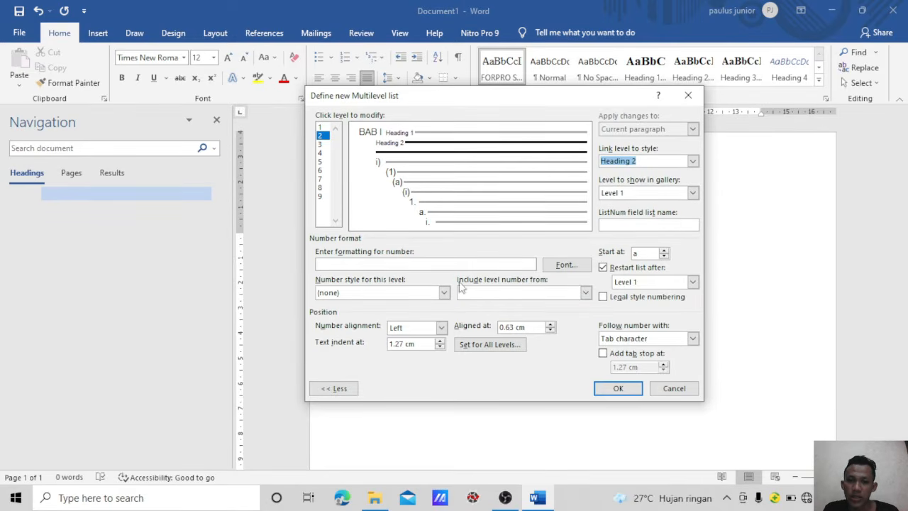
Build the level 2 number from the Level 1 number, a period and a 1, 2, 3 number, using legal style numbering
{"action": "left_click", "coordinate": [586, 294]}
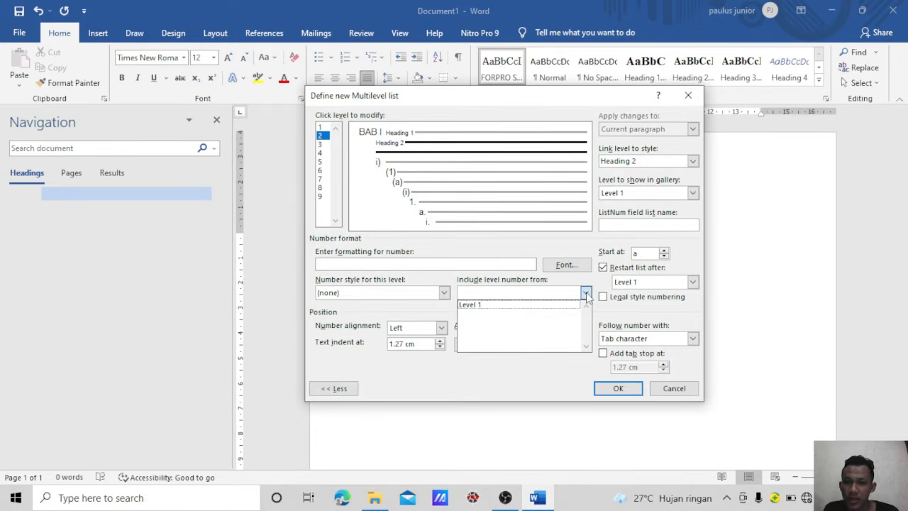
{"action": "left_click", "coordinate": [490, 305]}
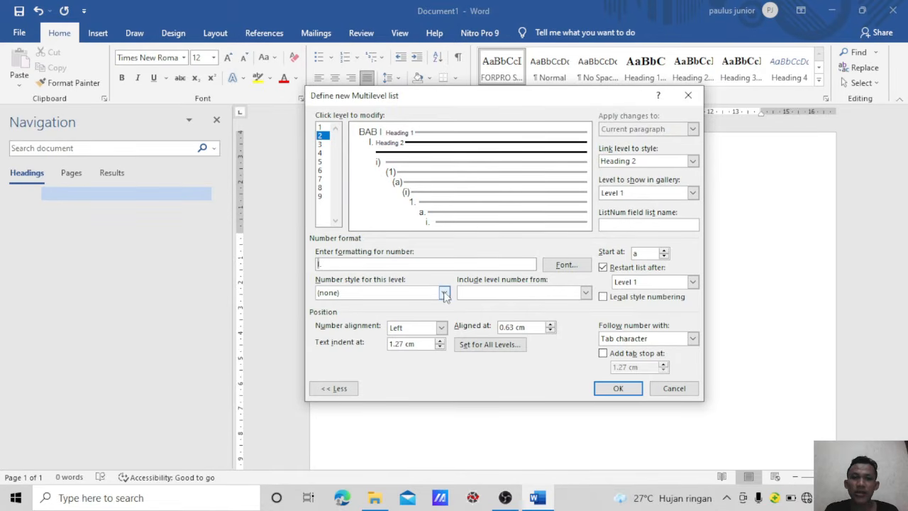
{"action": "left_click", "coordinate": [443, 292]}
{"action": "left_click", "coordinate": [345, 316]}
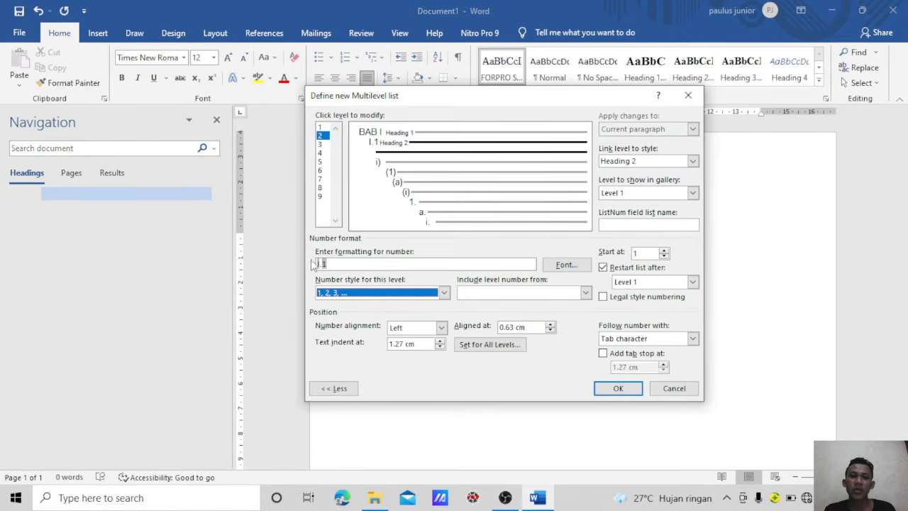
{"action": "left_click", "coordinate": [603, 298]}
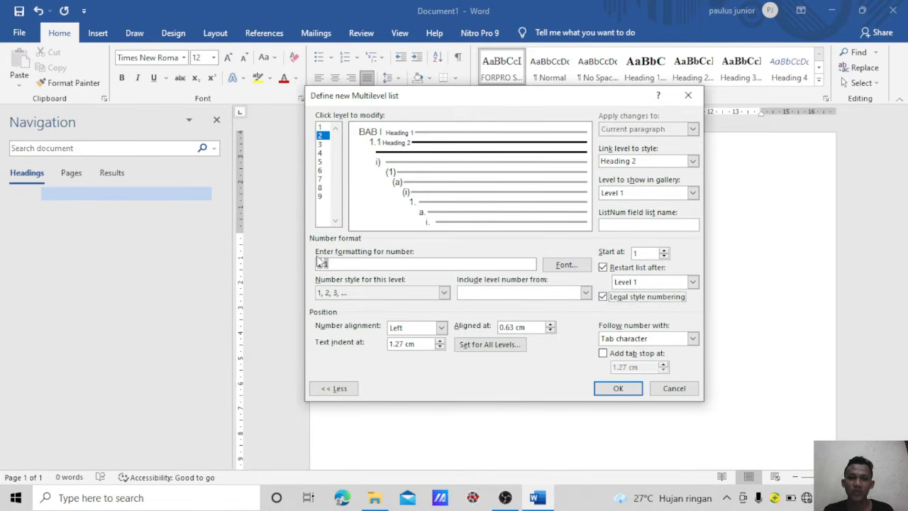
Align the level 2 number at 0 cm and set its text indent to 1 cm
{"action": "left_click", "coordinate": [550, 330]}
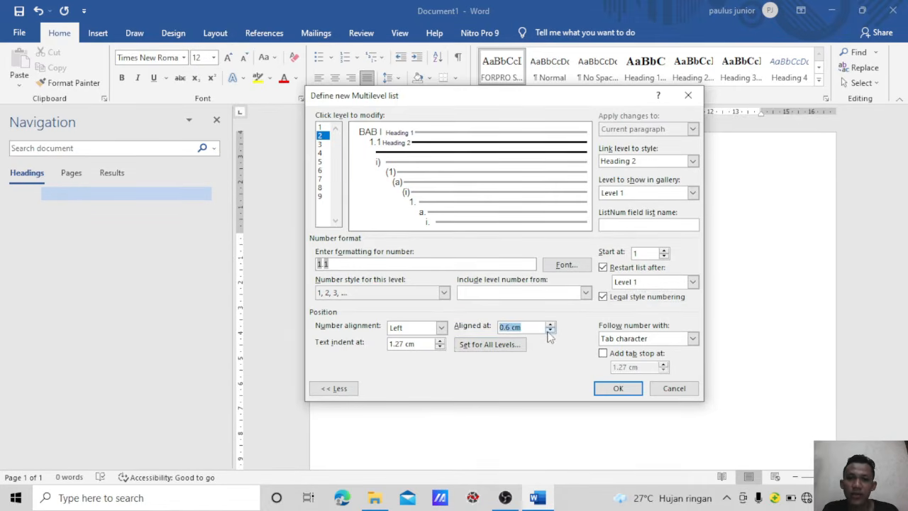
{"action": "left_click", "coordinate": [550, 331]}
{"action": "left_click", "coordinate": [549, 330]}
{"action": "left_click", "coordinate": [550, 331]}
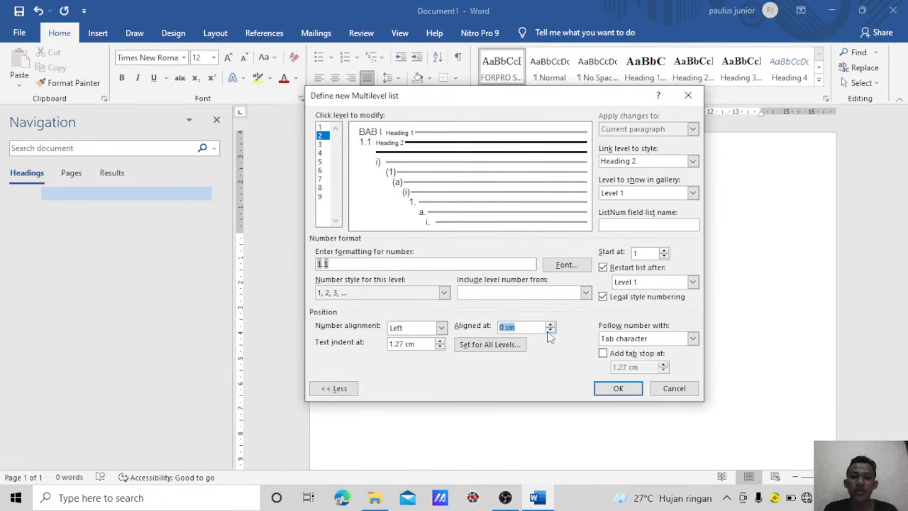
{"action": "left_click", "coordinate": [440, 347]}
{"action": "left_click", "coordinate": [441, 347]}
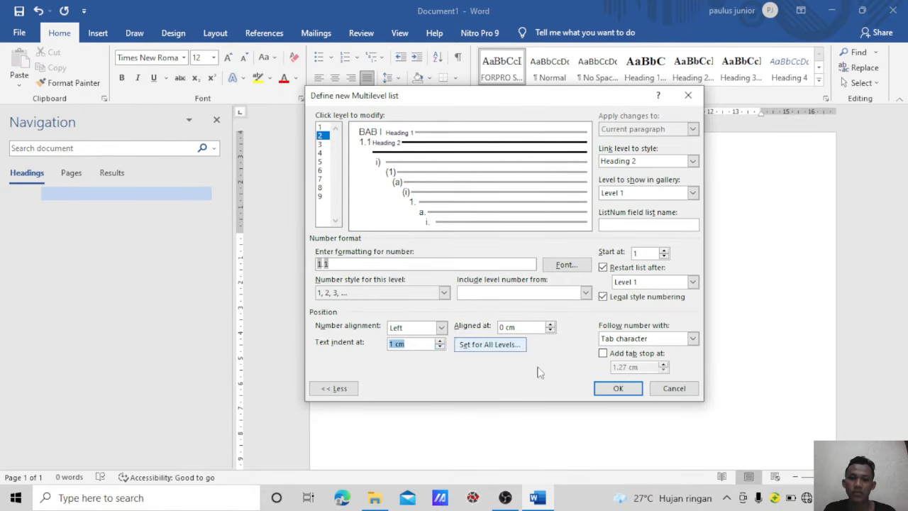
Link list level 3 to the Heading 3 style
{"action": "left_click", "coordinate": [319, 144]}
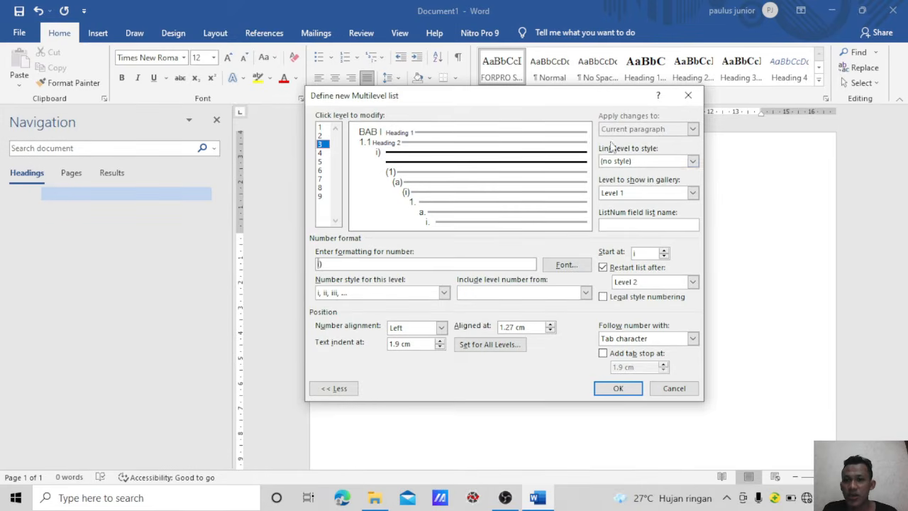
{"action": "left_click", "coordinate": [692, 161]}
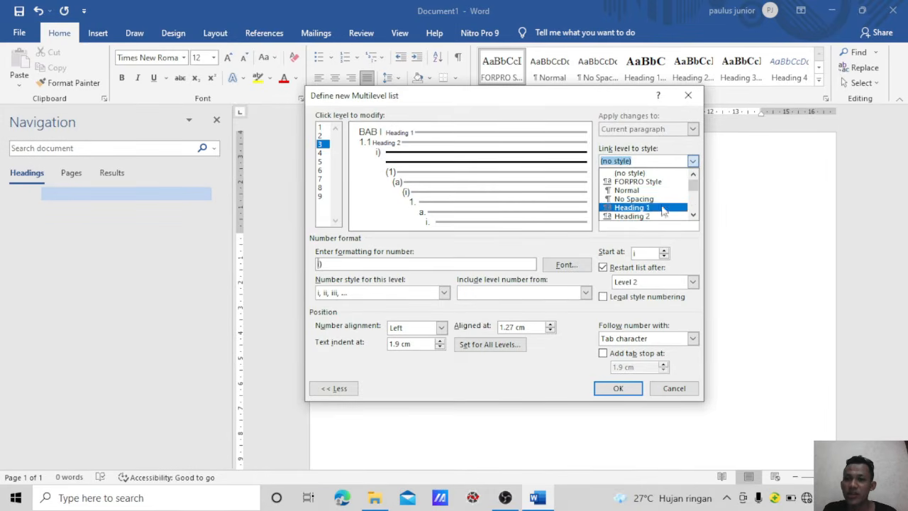
{"action": "left_click", "coordinate": [693, 215]}
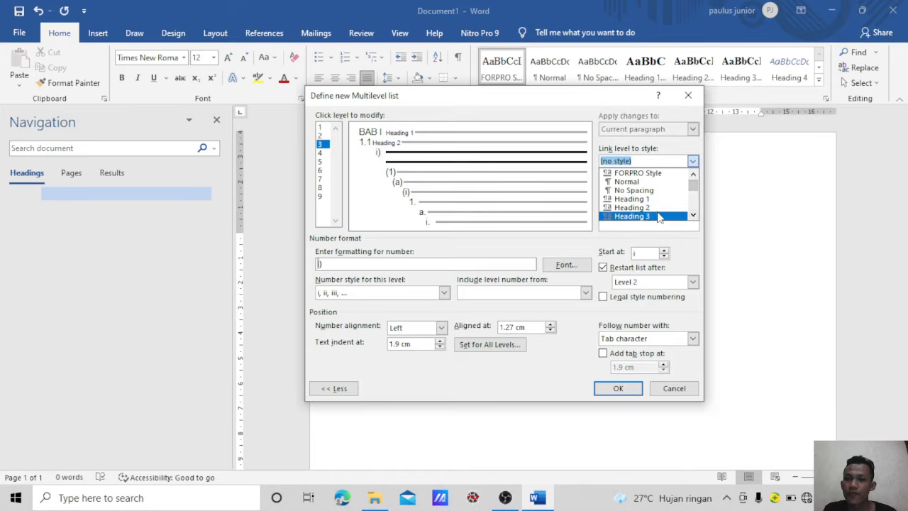
{"action": "left_click", "coordinate": [681, 215]}
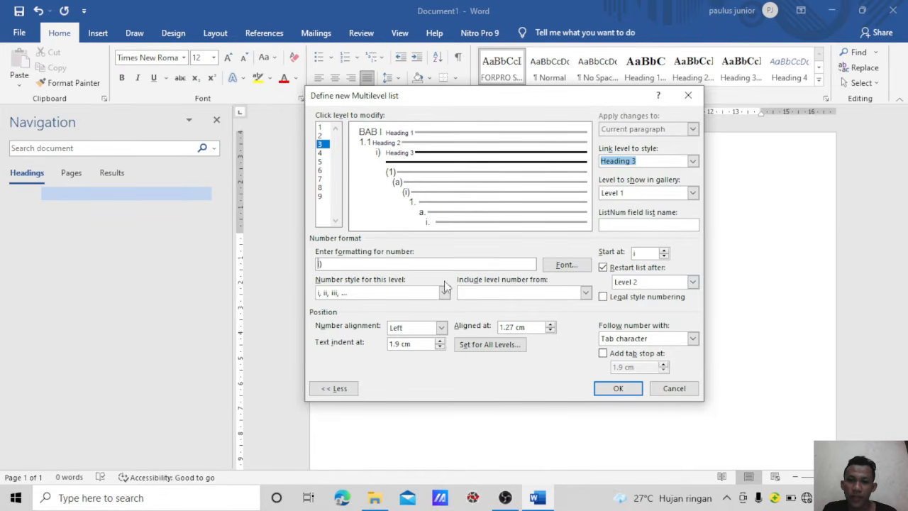
Clear the existing number format of list level 3
{"action": "left_click", "coordinate": [585, 293]}
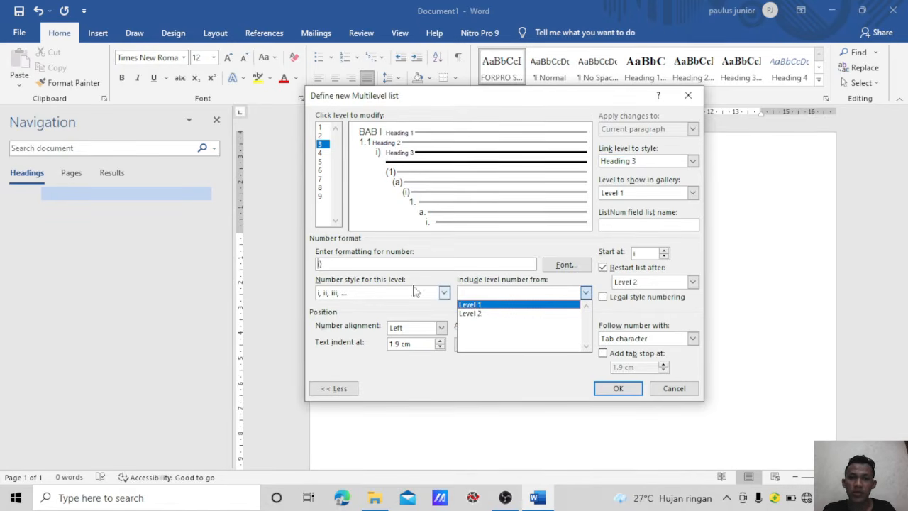
{"action": "left_click", "coordinate": [392, 265]}
{"action": "key", "text": "BackSpace"}
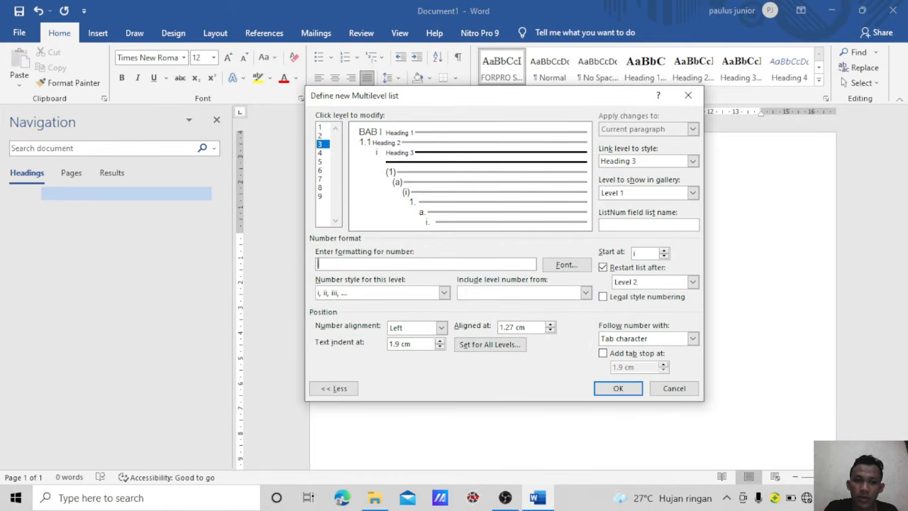
Build the level 3 number from the Level 1, Level 2 and 1, 2, 3 numbers separated by periods, using legal style numbering
{"action": "left_click", "coordinate": [586, 293]}
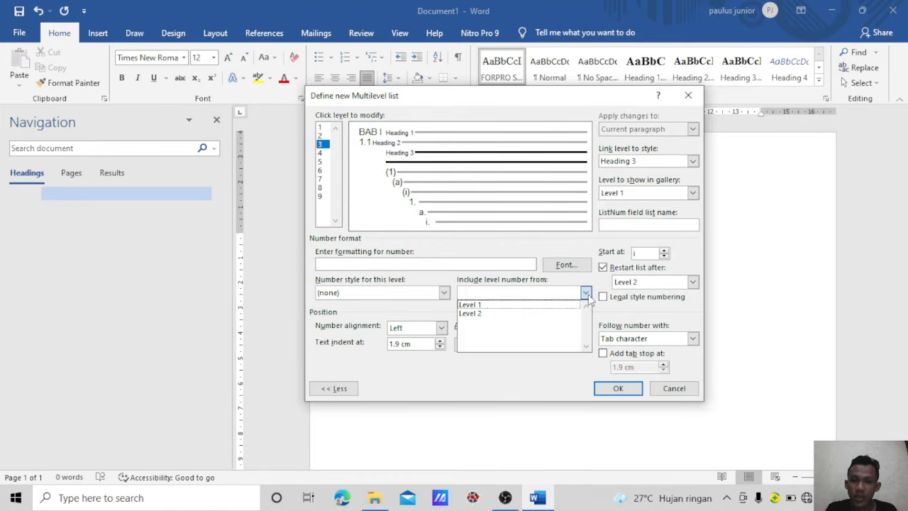
{"action": "left_click", "coordinate": [468, 305]}
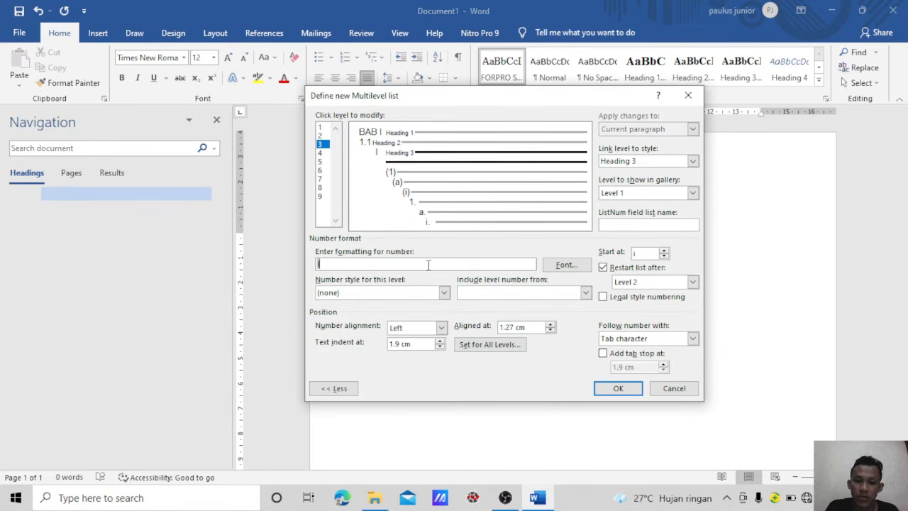
{"action": "left_click", "coordinate": [586, 293]}
{"action": "left_click", "coordinate": [502, 314]}
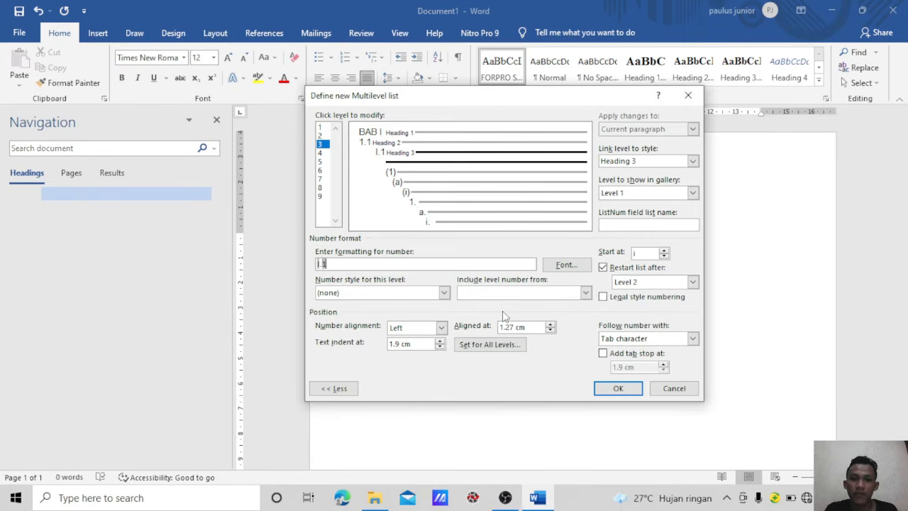
{"action": "type", "text": "."}
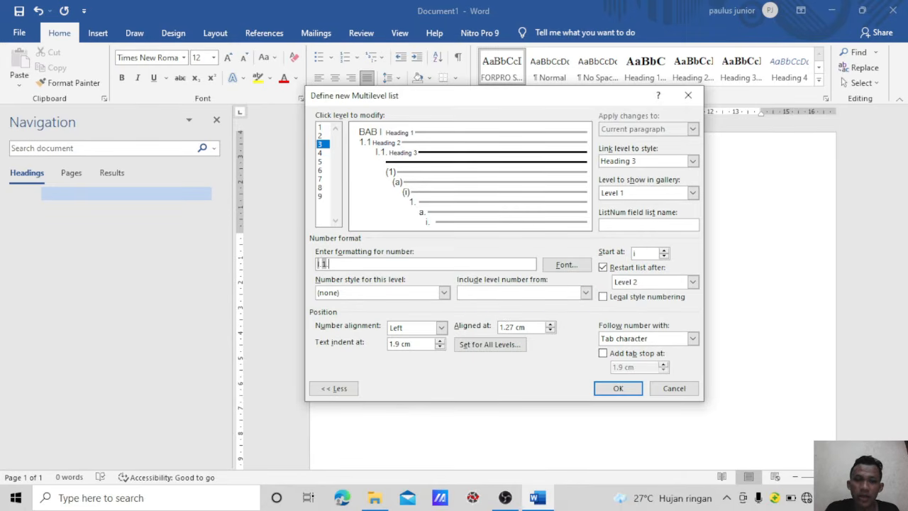
{"action": "left_click", "coordinate": [444, 292]}
{"action": "left_click", "coordinate": [338, 314]}
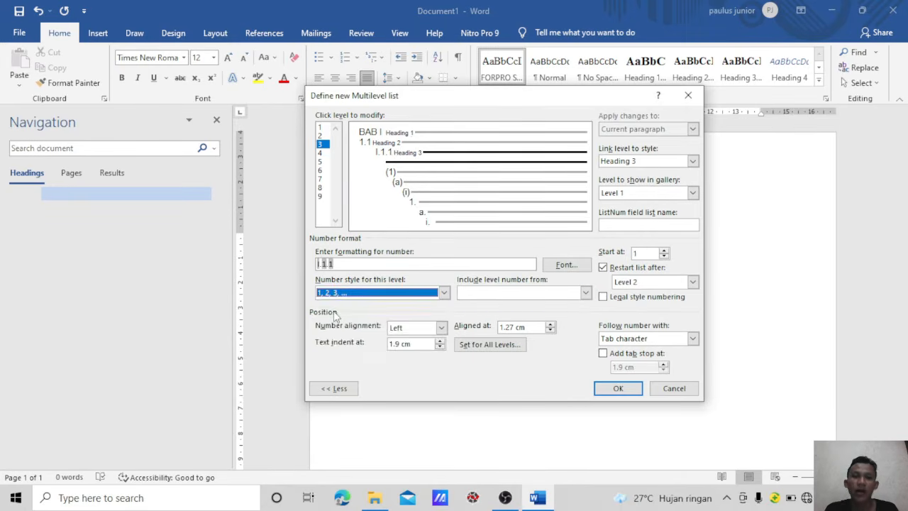
{"action": "left_click", "coordinate": [603, 297]}
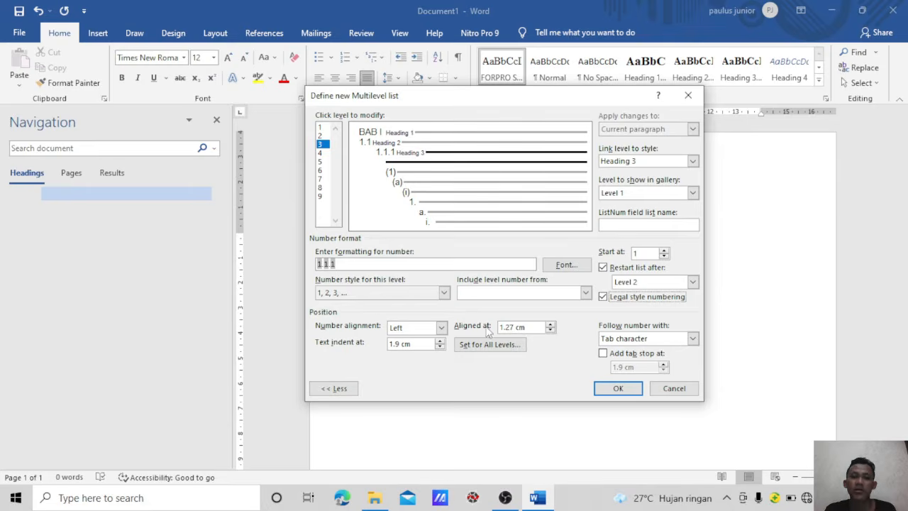
Align the level 3 number at 0 cm, set its text indent to 1 cm, and apply the multilevel list
{"action": "left_click", "coordinate": [550, 331]}
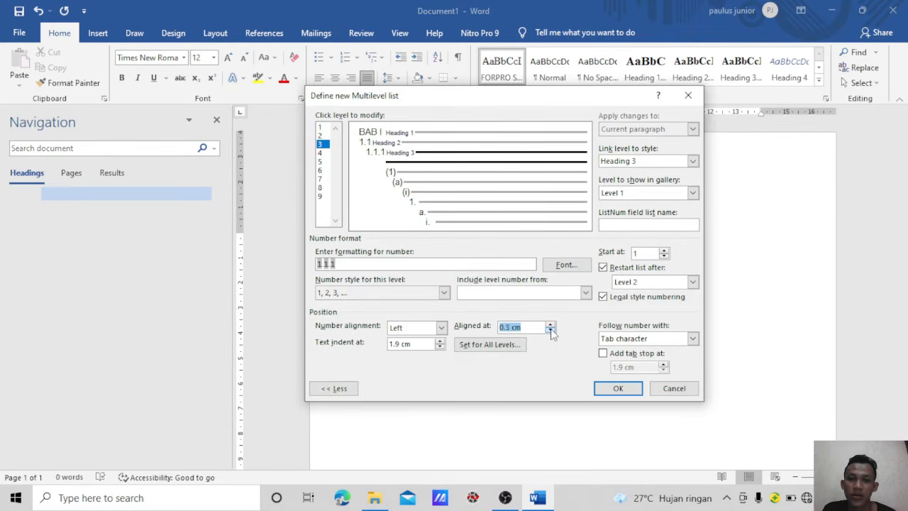
{"action": "left_click", "coordinate": [551, 331]}
{"action": "left_click", "coordinate": [550, 330]}
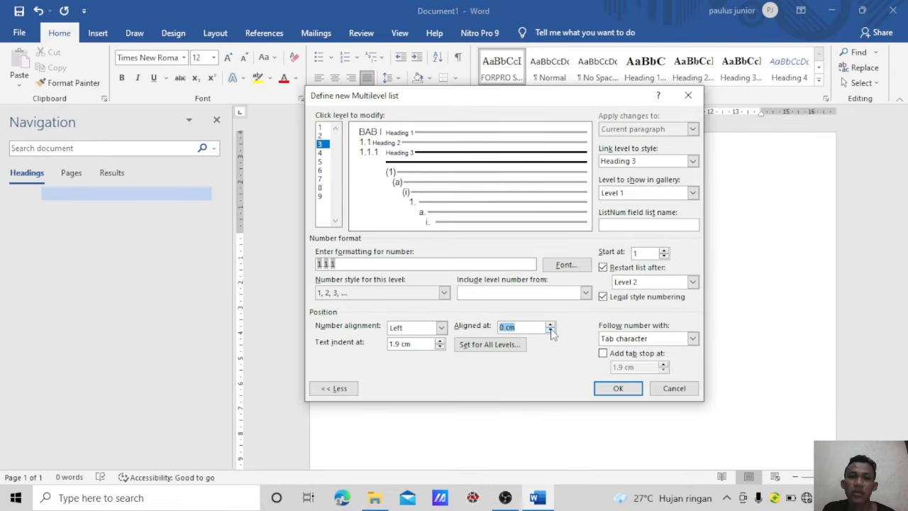
{"action": "triple_click", "coordinate": [440, 347]}
{"action": "triple_click", "coordinate": [440, 348]}
{"action": "triple_click", "coordinate": [439, 347]}
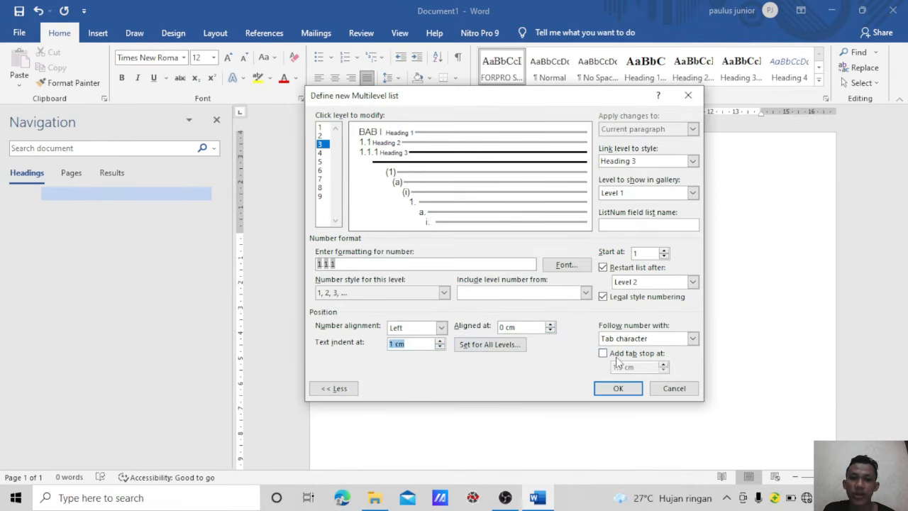
{"action": "left_click", "coordinate": [618, 388]}
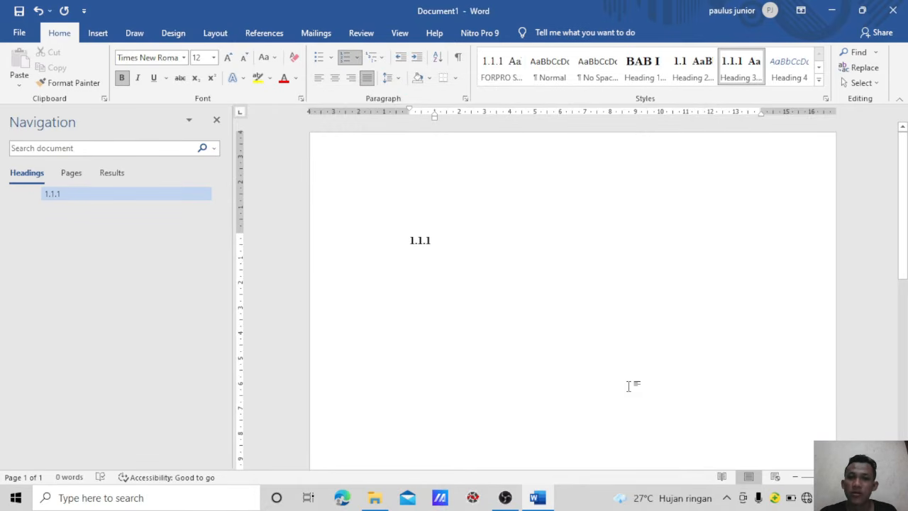
Remove the automatic 1.1.1 number from the empty first line
{"action": "key", "text": "BackSpace"}
{"action": "key", "text": "BackSpace"}
{"action": "key", "text": "BackSpace"}
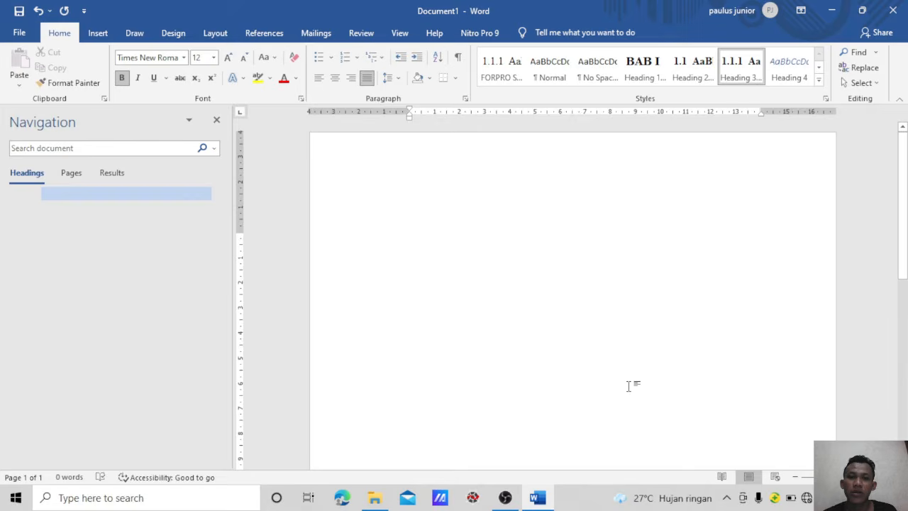
Apply Heading 1 to the first line and replace its chapter number with the title KATA PENGANTAR
{"action": "left_click", "coordinate": [640, 62]}
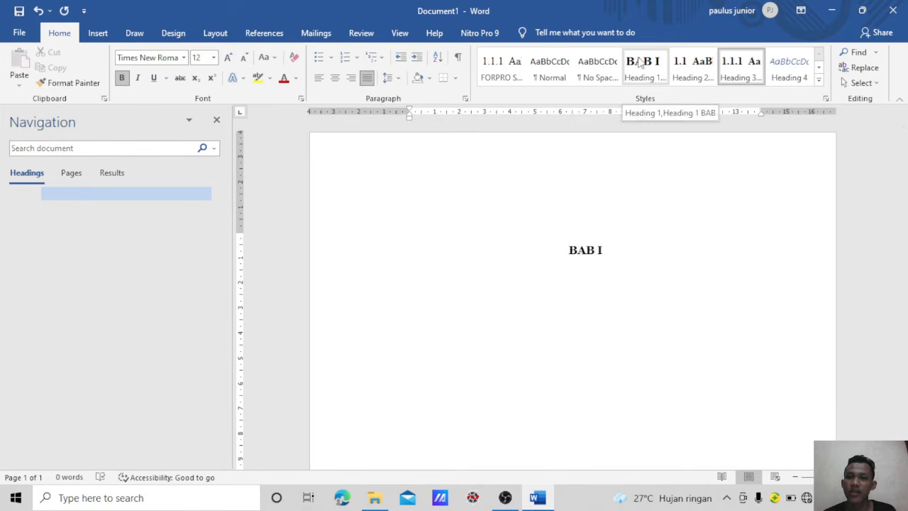
{"action": "left_click", "coordinate": [640, 62]}
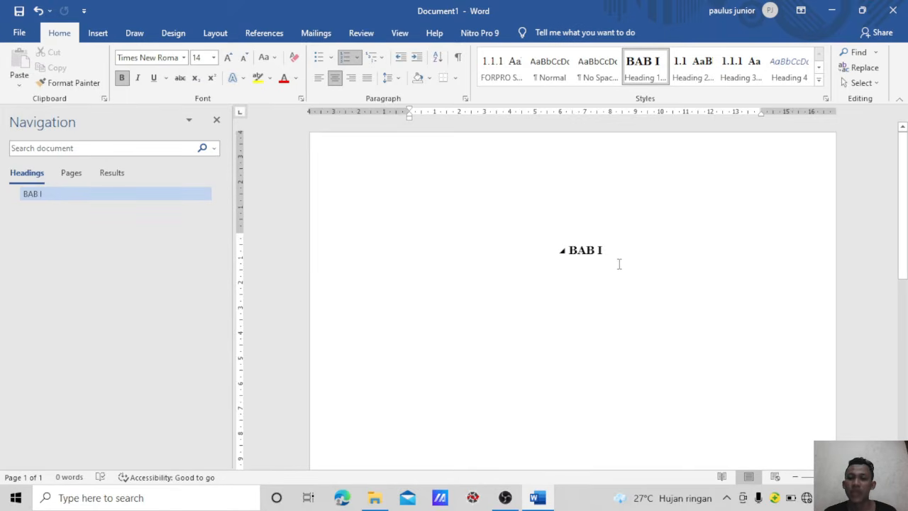
{"action": "triple_click", "coordinate": [585, 253]}
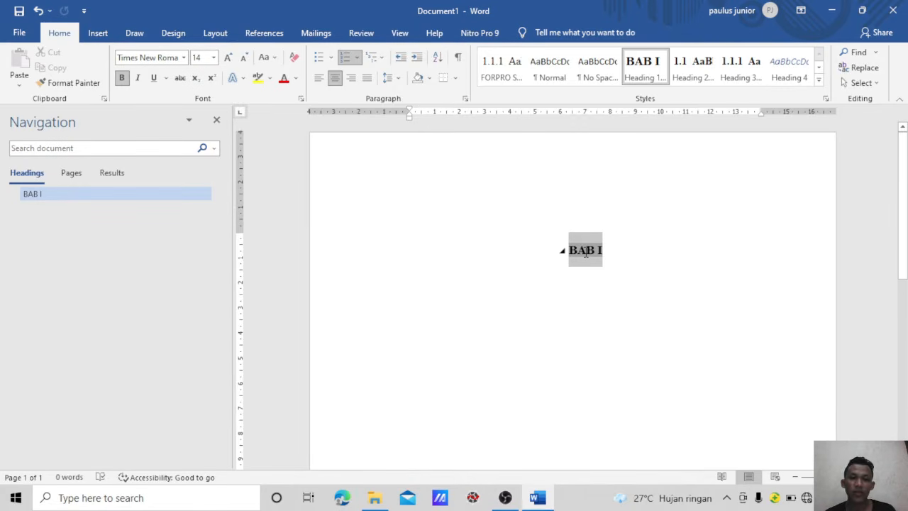
{"action": "type", "text": "KAT"}
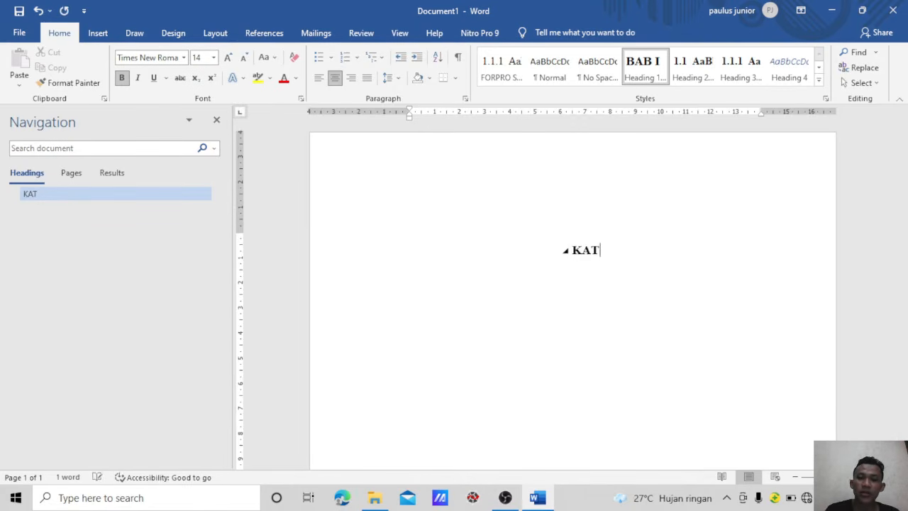
{"action": "type", "text": "A PENGANTAR"}
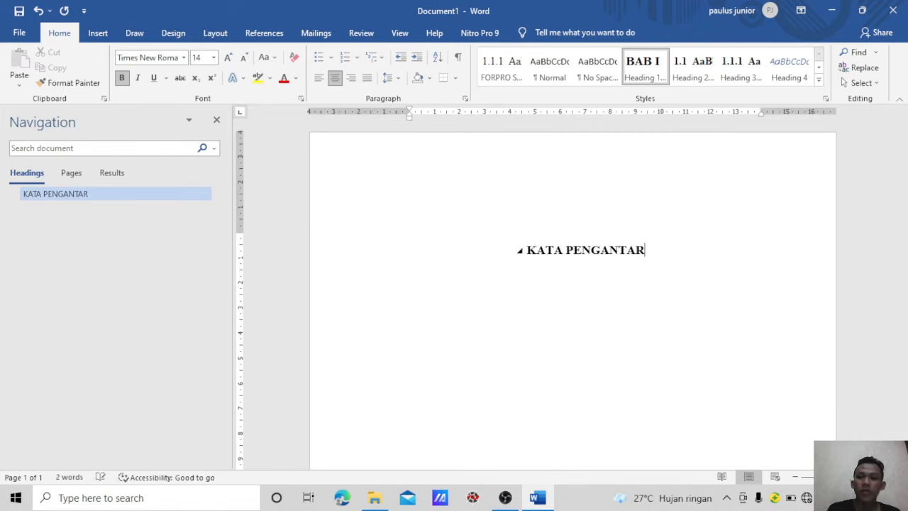
Add a second Heading 1 line below KATA PENGANTAR and replace its chapter number with the title DAFTAR ISI
{"action": "key", "text": "Return"}
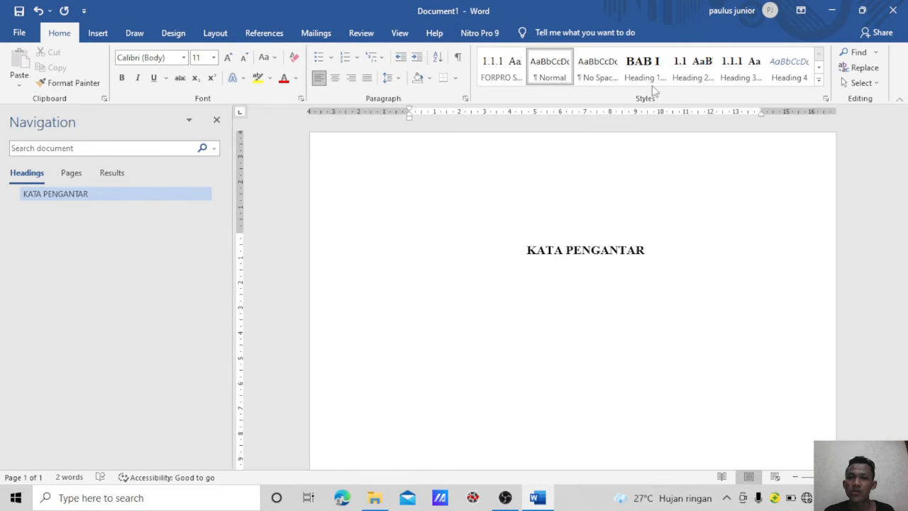
{"action": "left_click", "coordinate": [643, 66]}
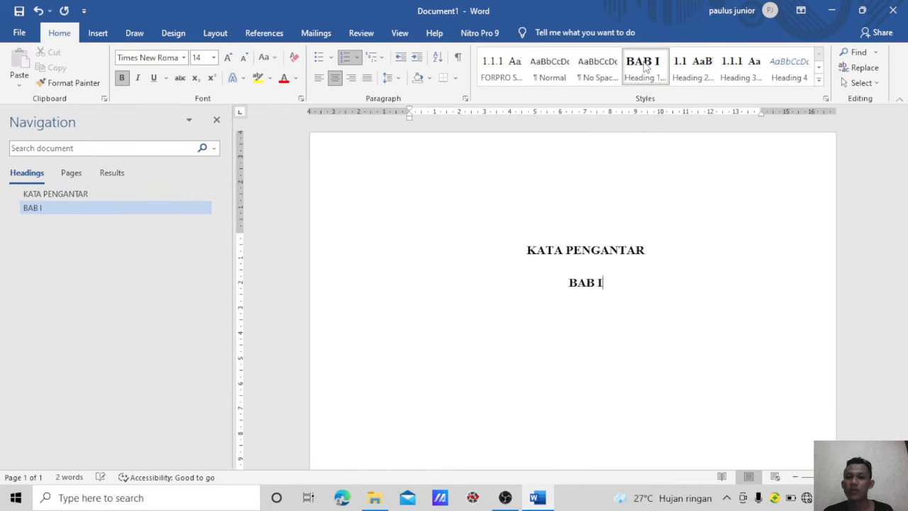
{"action": "left_click", "coordinate": [587, 281]}
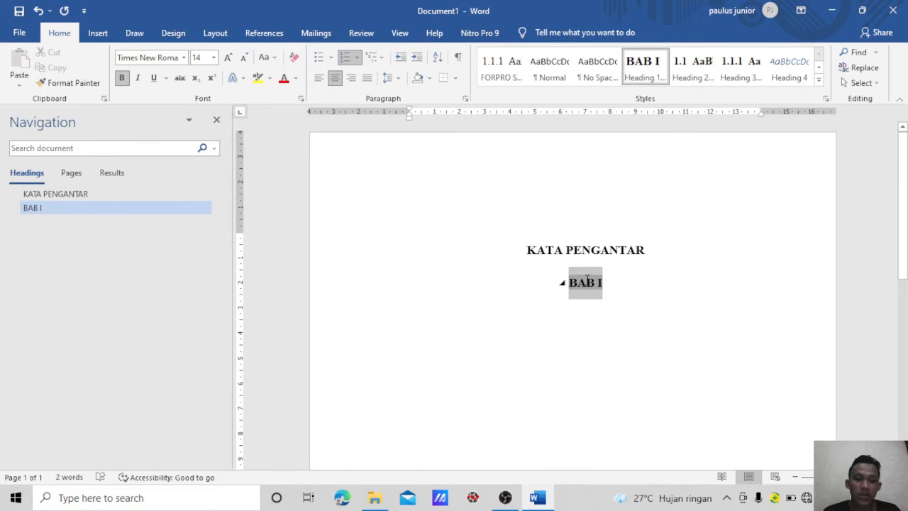
{"action": "key", "text": "BackSpace"}
{"action": "type", "text": "DAFTAR ISI"}
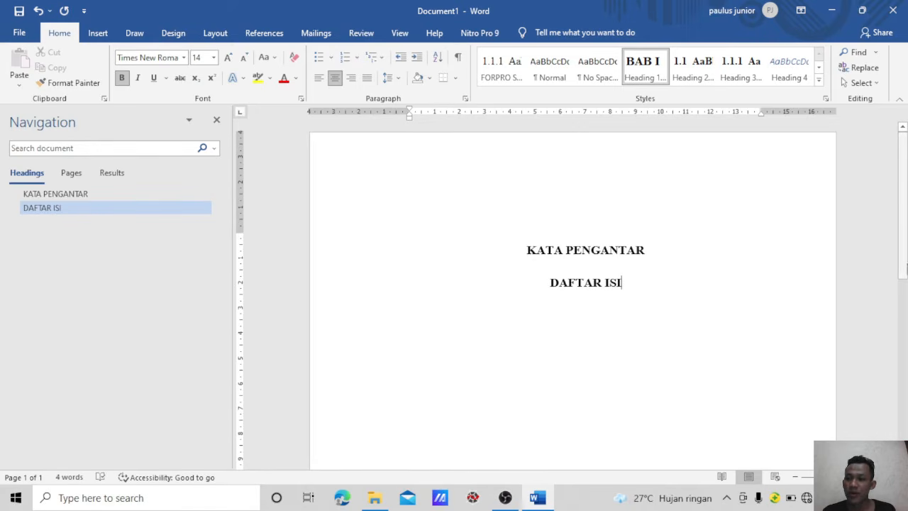
Insert empty paragraphs below DAFTAR ISI until the insertion point reaches the second page
{"action": "key", "text": "Return"}
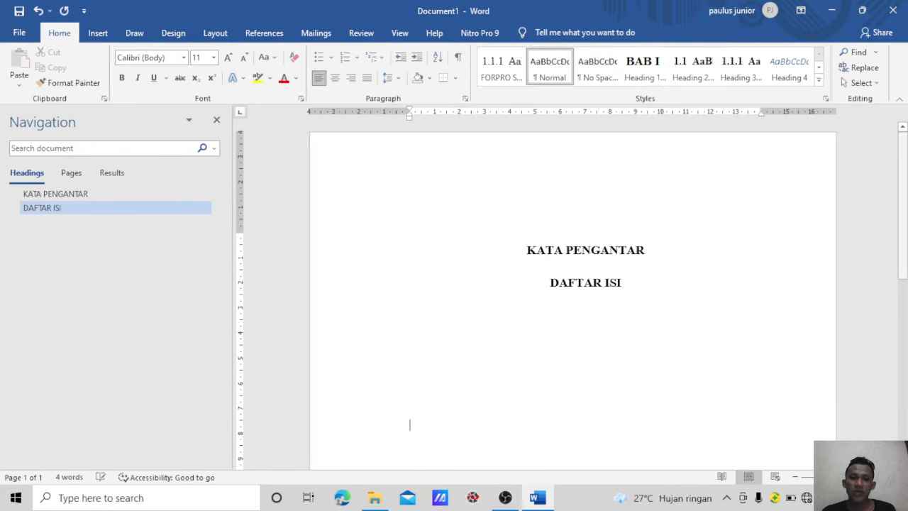
{"action": "key", "text": "Return"}
{"action": "key", "text": "Return"}
{"action": "key", "text": "Return"}
{"action": "key", "text": "Return"}
{"action": "key", "text": "Return"}
{"action": "key", "text": "Return"}
{"action": "key", "text": "Return"}
{"action": "key", "text": "Return"}
{"action": "key", "text": "Return"}
{"action": "key", "text": "Return"}
{"action": "key", "text": "Return"}
{"action": "key", "text": "Return"}
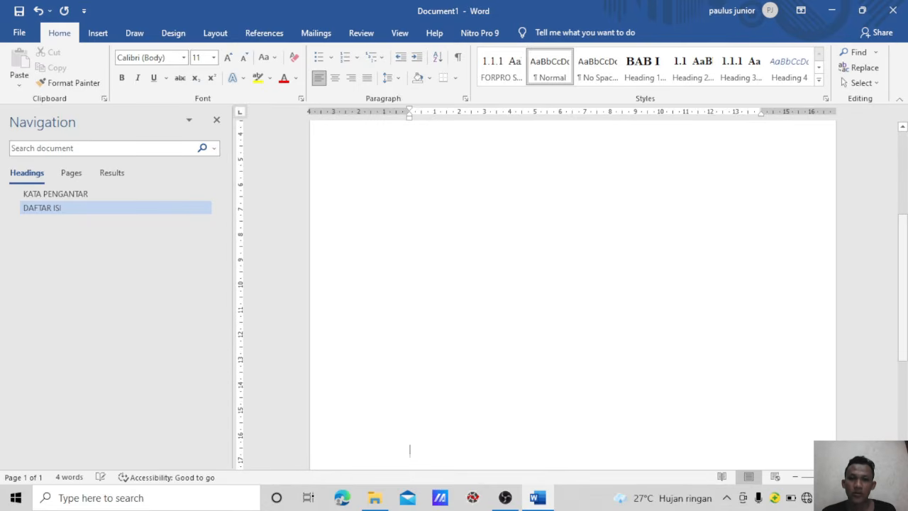
{"action": "key", "text": "Return"}
{"action": "key", "text": "Return"}
{"action": "key", "text": "Return"}
{"action": "key", "text": "Return"}
{"action": "key", "text": "Return"}
{"action": "key", "text": "Return"}
{"action": "key", "text": "Return"}
{"action": "key", "text": "Return"}
{"action": "key", "text": "Return"}
{"action": "key", "text": "Return"}
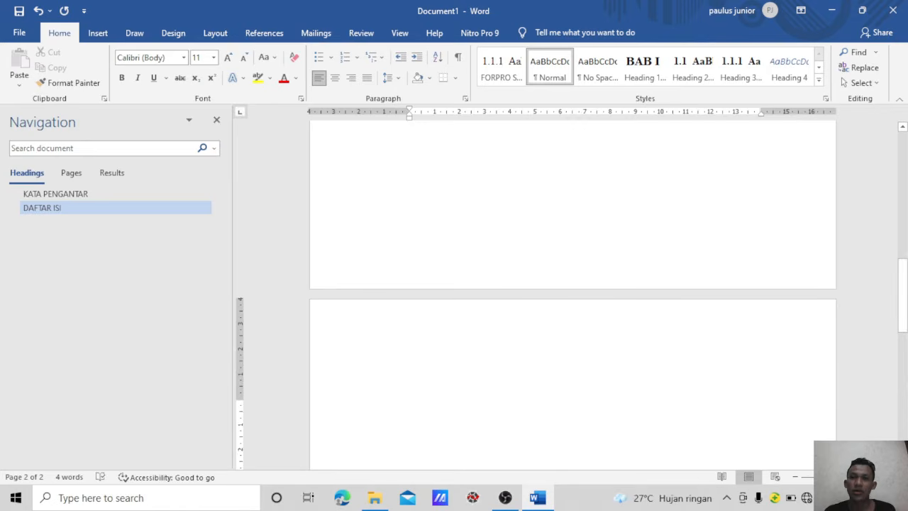
Start a numbered Heading 1 chapter on page 2 with the title PENDAHULUAN on a line break below its number
{"action": "left_click", "coordinate": [647, 76]}
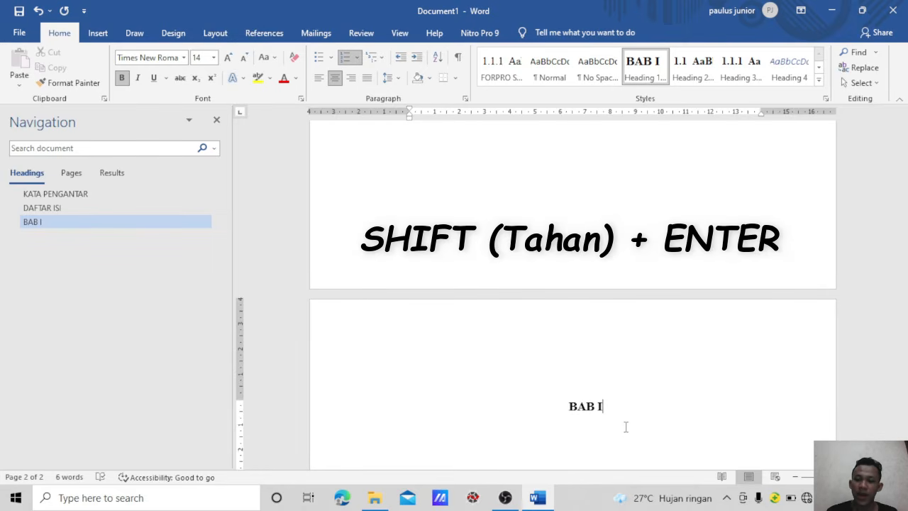
{"action": "key", "text": "shift+Return"}
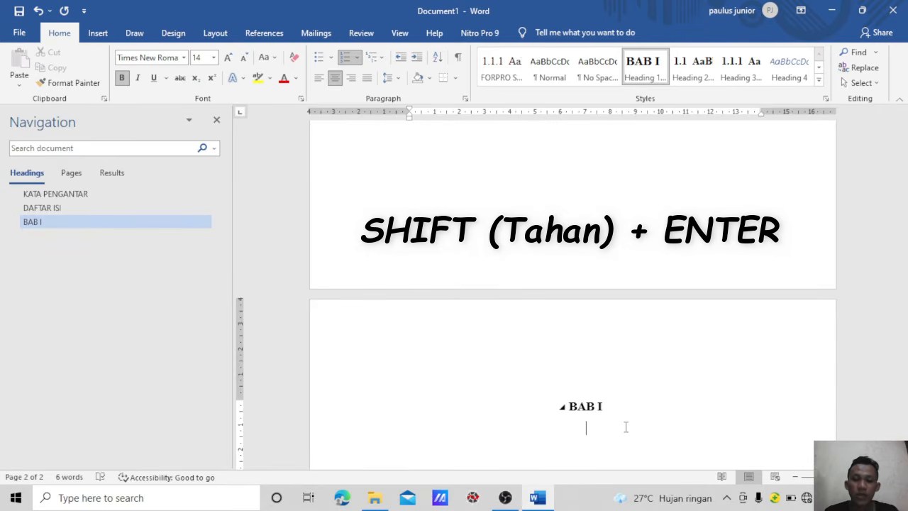
{"action": "type", "text": "PENDAHULUAN"}
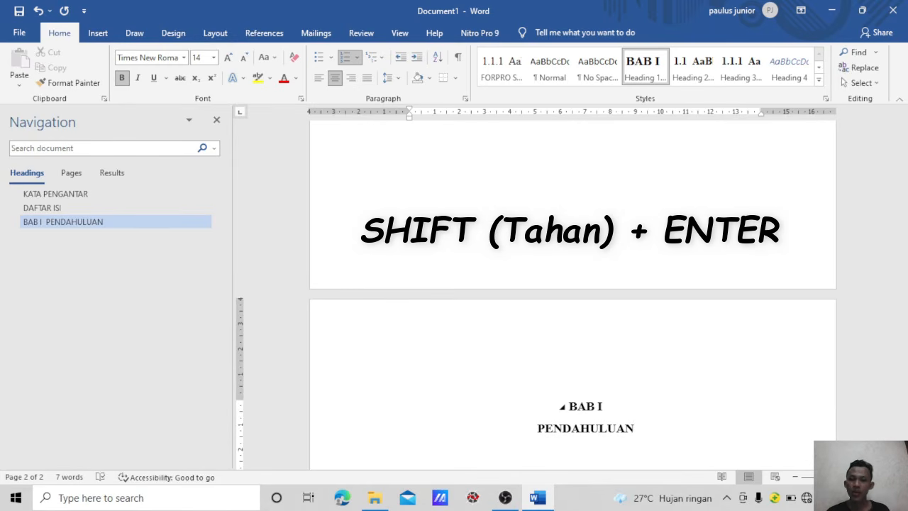
Add a numbered Heading 2 subheading titled Latar Belakang below the PENDAHULUAN chapter title
{"action": "key", "text": "Return"}
{"action": "key", "text": "shift+Return"}
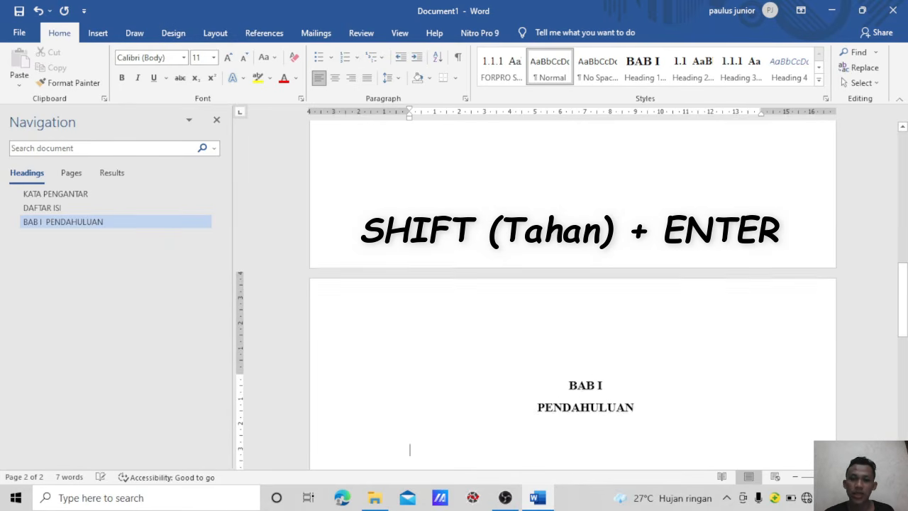
{"action": "left_click", "coordinate": [693, 69]}
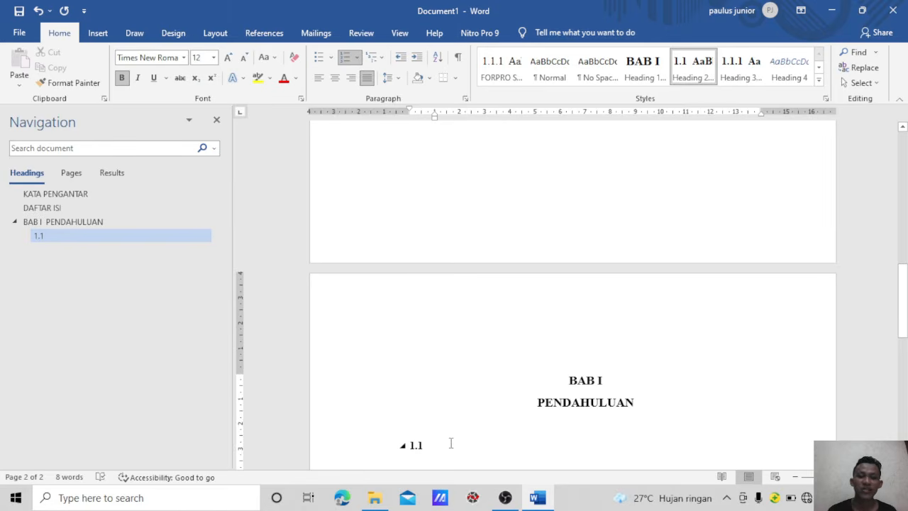
{"action": "type", "text": "Latar"}
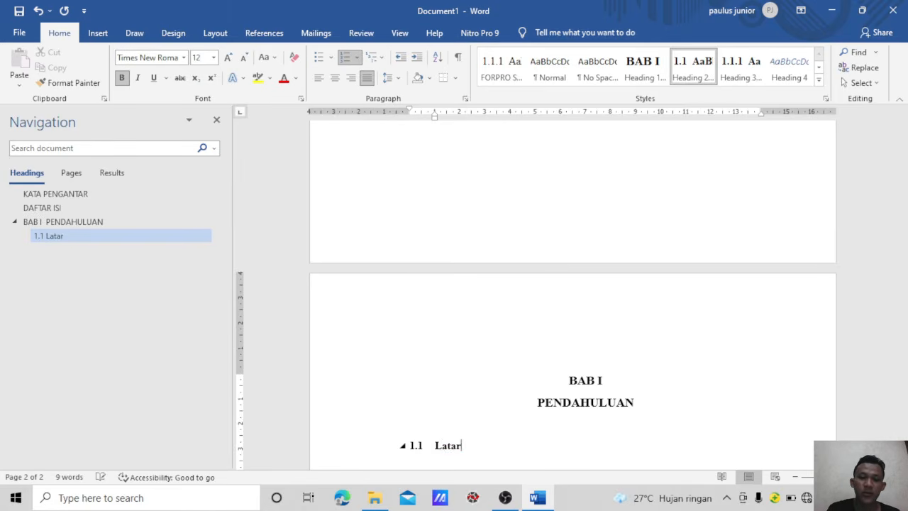
{"action": "type", "text": " Belakang"}
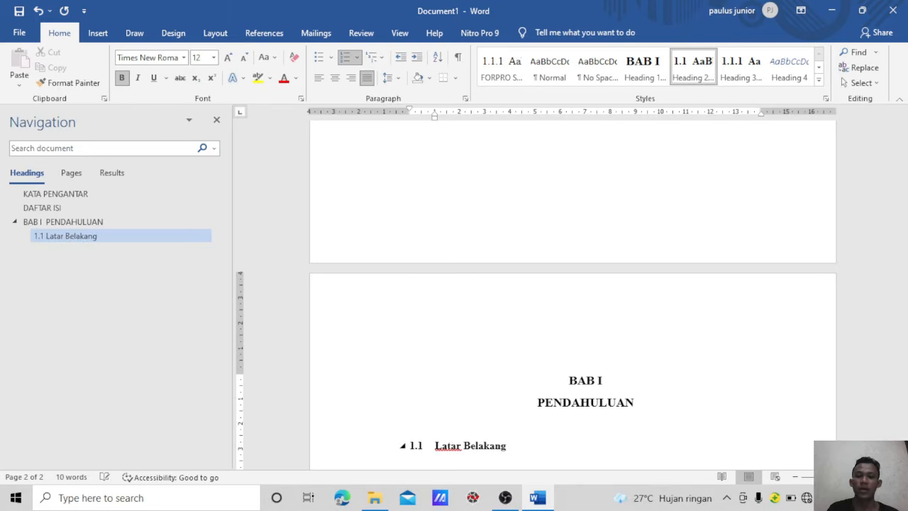
Add another Heading 2 subheading titled Rumusan Masalah below Latar Belakang
{"action": "key", "text": "Return"}
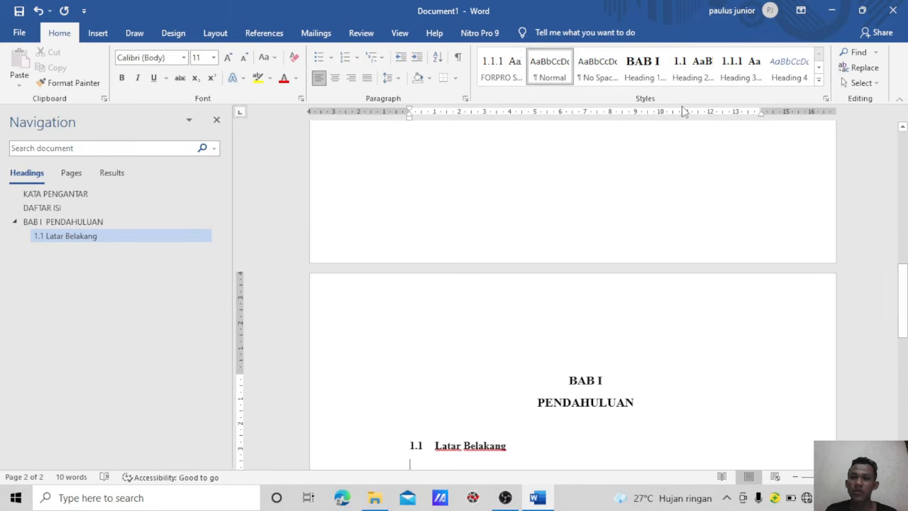
{"action": "left_click", "coordinate": [688, 81]}
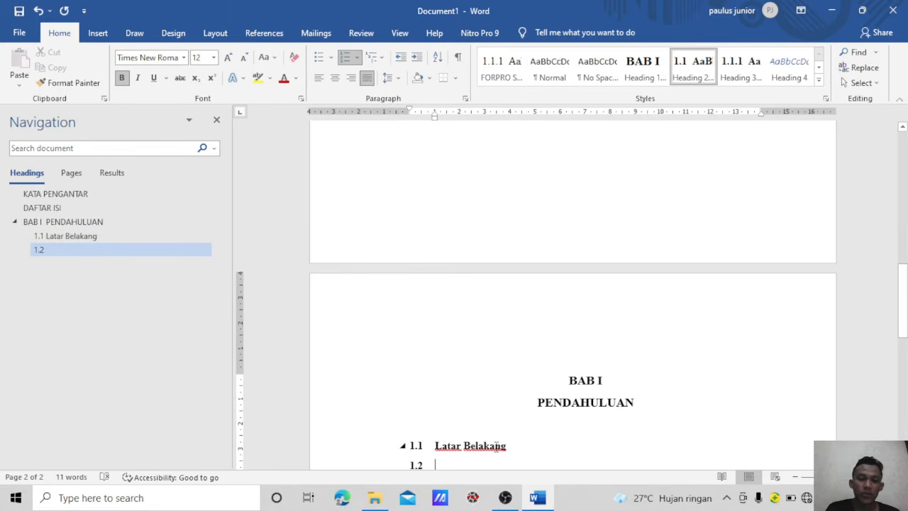
{"action": "type", "text": "Rumusan Masalah"}
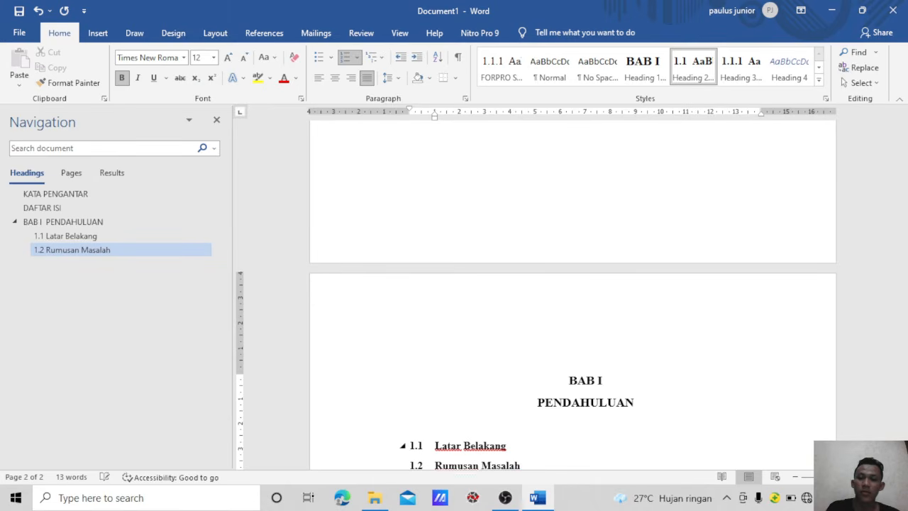
Add two more numbered Heading 2 subheadings, Tujuan and Manfaat, below Rumusan Masalah
{"action": "key", "text": "Return"}
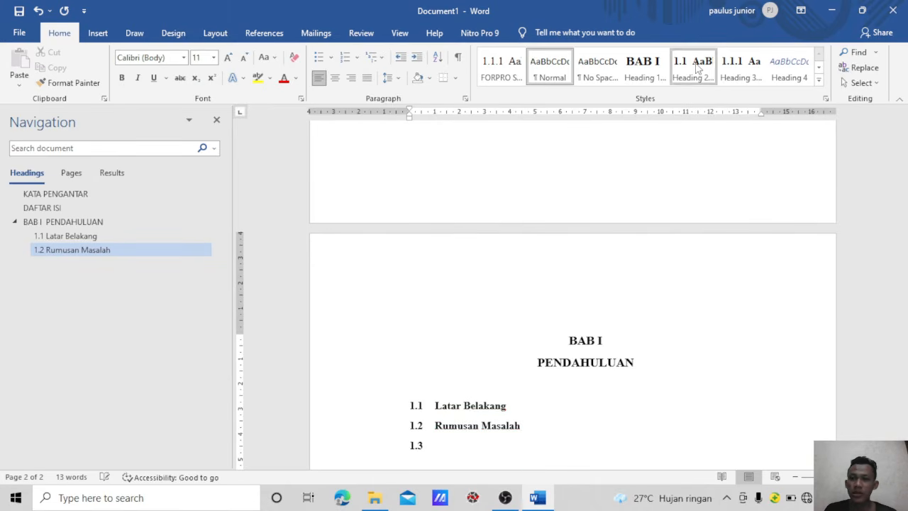
{"action": "left_click", "coordinate": [697, 66]}
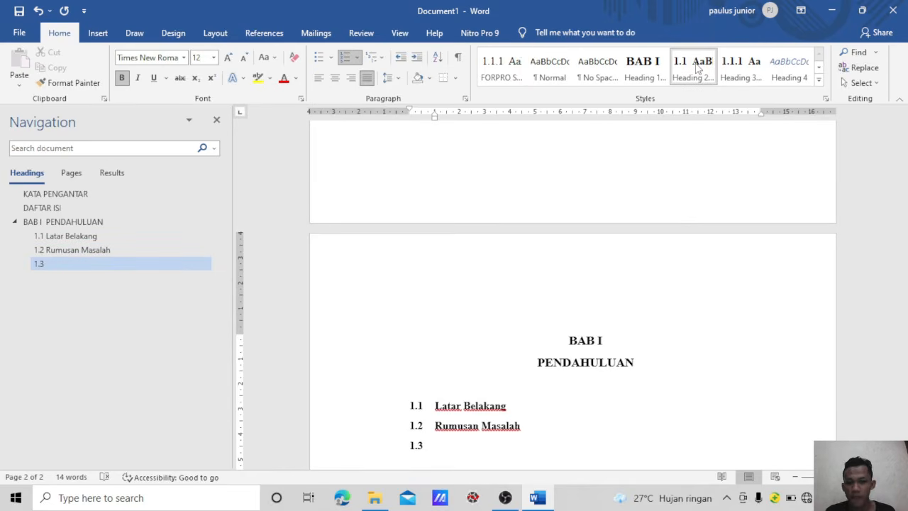
{"action": "type", "text": "Tujuan"}
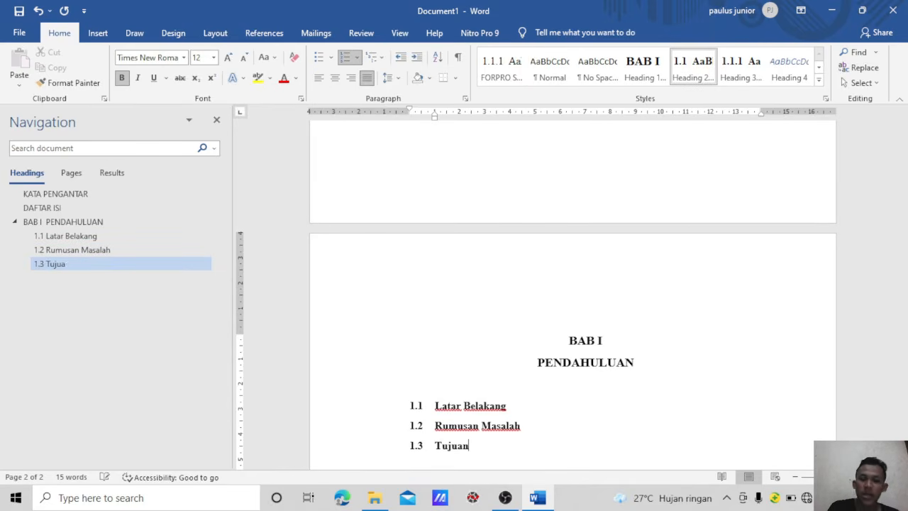
{"action": "key", "text": "Return"}
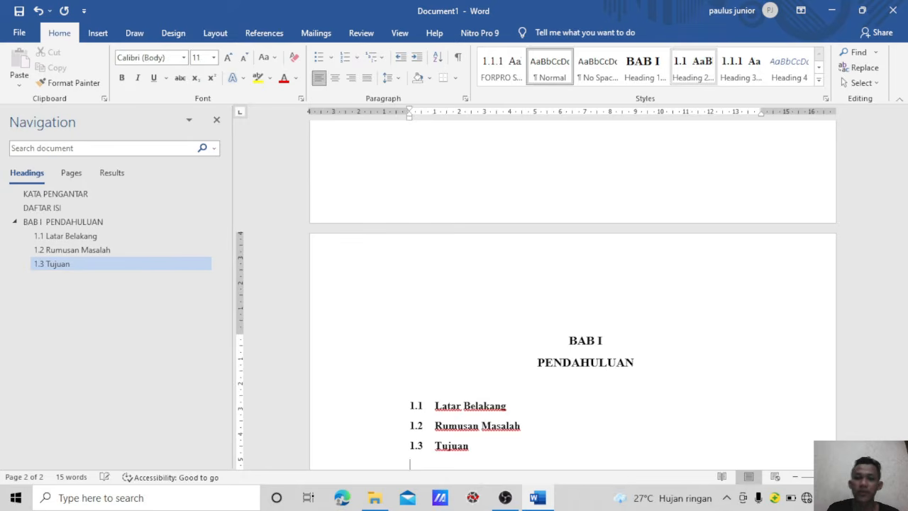
{"action": "left_click", "coordinate": [685, 66]}
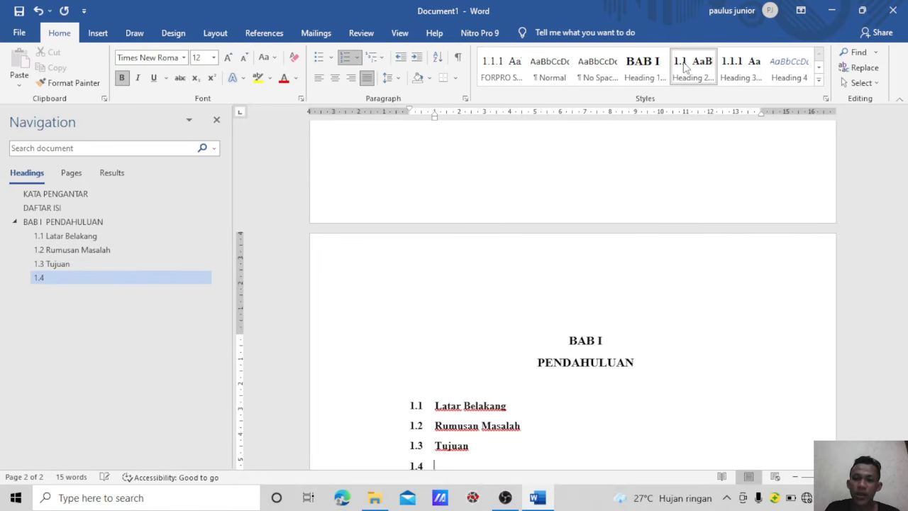
{"action": "type", "text": "Manfaat"}
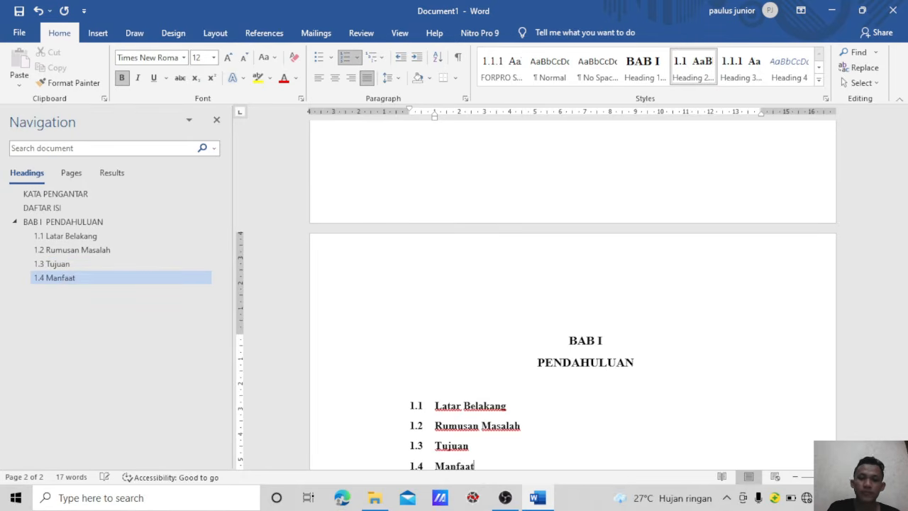
Insert empty paragraphs below the Manfaat subheading until the insertion point reaches the third page
{"action": "key", "text": "Return"}
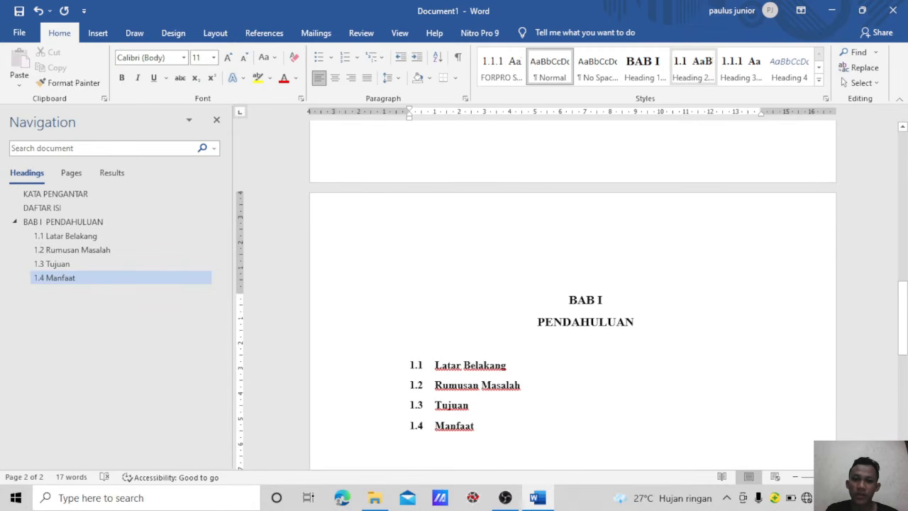
{"action": "key", "text": "Return"}
{"action": "key", "text": "Return"}
{"action": "key", "text": "Return"}
{"action": "key", "text": "Return"}
{"action": "key", "text": "Return"}
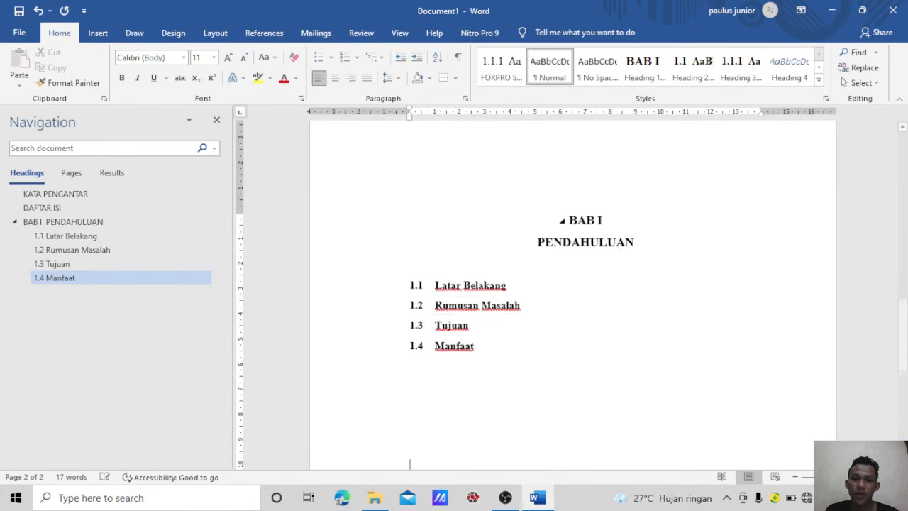
{"action": "key", "text": "Return"}
{"action": "key", "text": "Return"}
{"action": "key", "text": "Return"}
{"action": "key", "text": "Return"}
{"action": "key", "text": "Return"}
{"action": "key", "text": "Return"}
{"action": "key", "text": "Return"}
{"action": "key", "text": "Return"}
{"action": "key", "text": "Return"}
{"action": "key", "text": "Return"}
{"action": "key", "text": "Return"}
{"action": "key", "text": "Return"}
{"action": "key", "text": "Return"}
{"action": "key", "text": "Return"}
{"action": "key", "text": "Return"}
{"action": "key", "text": "Return"}
{"action": "key", "text": "Return"}
{"action": "key", "text": "Return"}
{"action": "key", "text": "Return"}
{"action": "key", "text": "Return"}
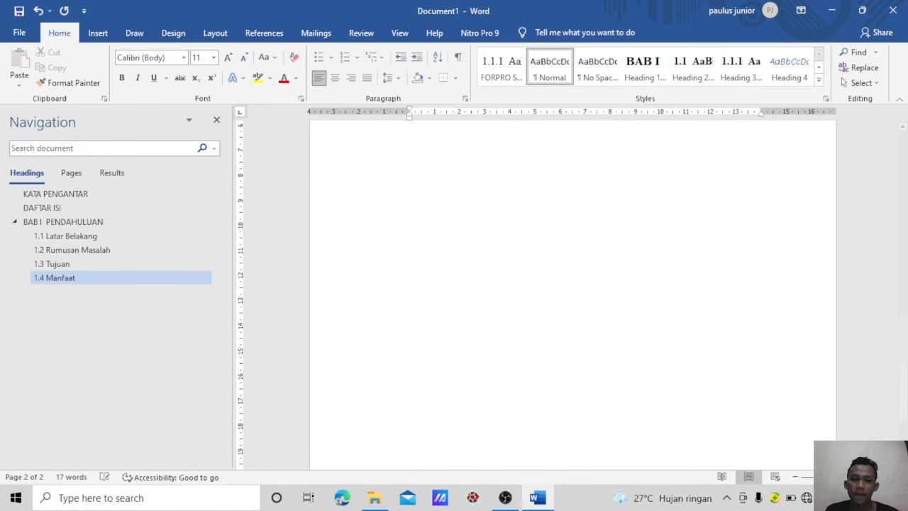
{"action": "key", "text": "Return"}
{"action": "key", "text": "Return"}
{"action": "key", "text": "Return"}
{"action": "key", "text": "Return"}
{"action": "key", "text": "Return"}
{"action": "key", "text": "Return"}
{"action": "key", "text": "Return"}
{"action": "key", "text": "Return"}
{"action": "key", "text": "Return"}
{"action": "key", "text": "Return"}
{"action": "key", "text": "Return"}
{"action": "key", "text": "Return"}
{"action": "key", "text": "Return"}
{"action": "key", "text": "Return"}
{"action": "key", "text": "Return"}
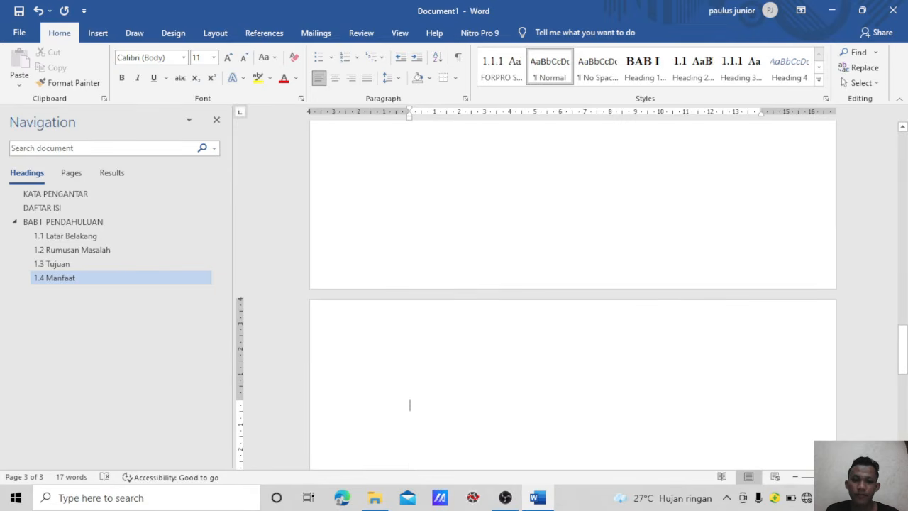
Start a numbered Heading 1 chapter on page 3 with the title DASAR TEORI on a line break below its number
{"action": "left_click", "coordinate": [643, 71]}
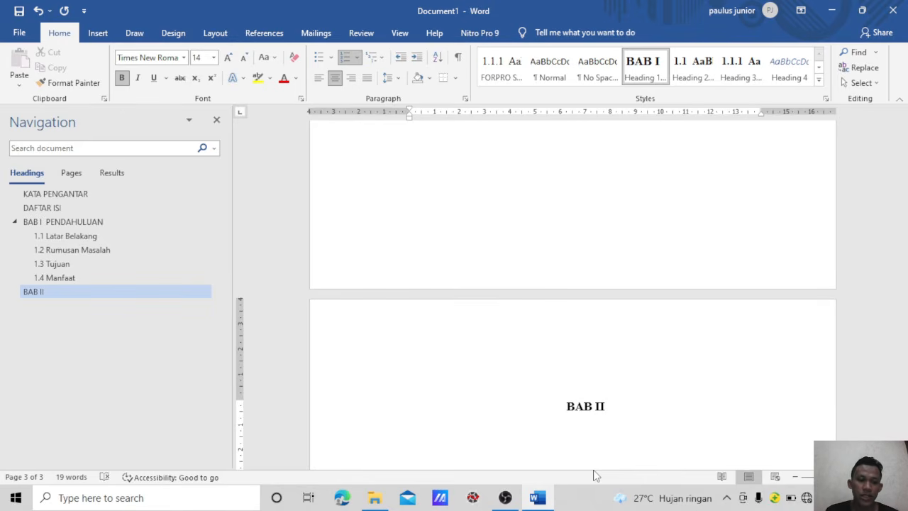
{"action": "type", "text": "DASAR"}
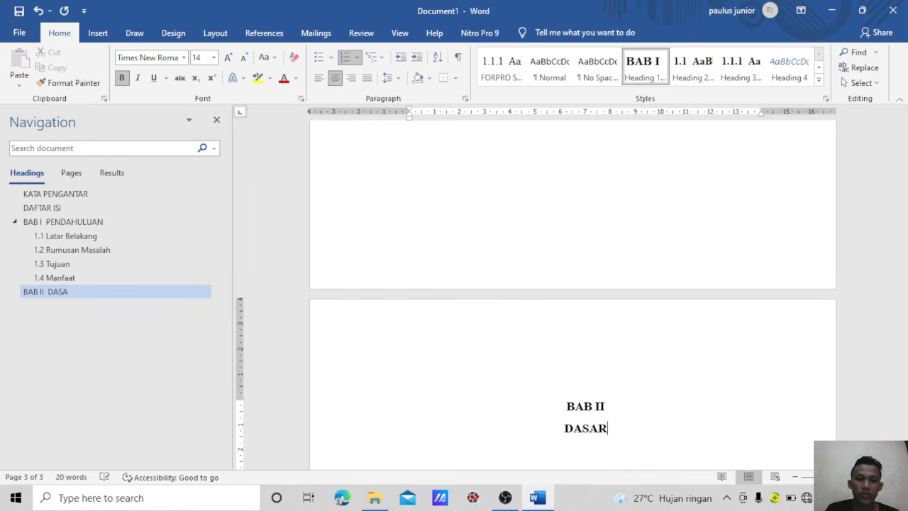
{"action": "type", "text": " TEORI"}
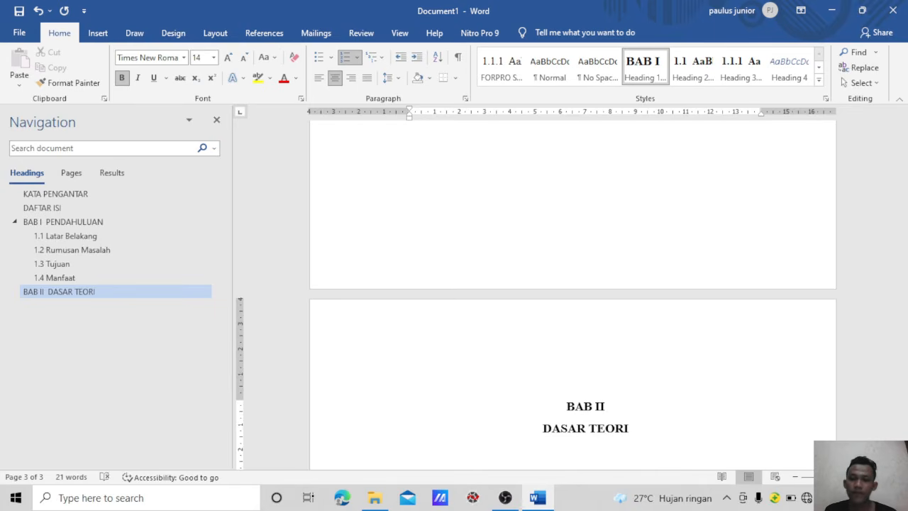
Add a numbered Heading 2 subheading titled Teori Kuantum below the DASAR TEORI chapter title
{"action": "key", "text": "Return"}
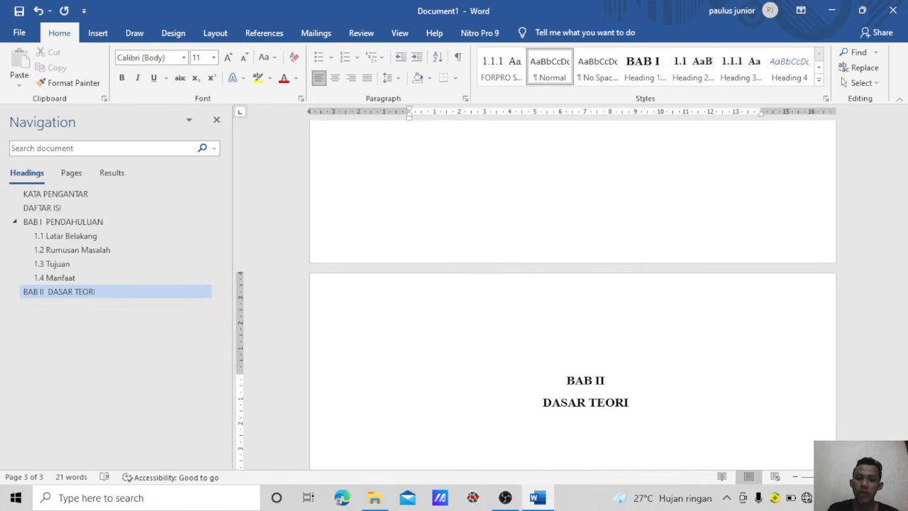
{"action": "left_click", "coordinate": [697, 74]}
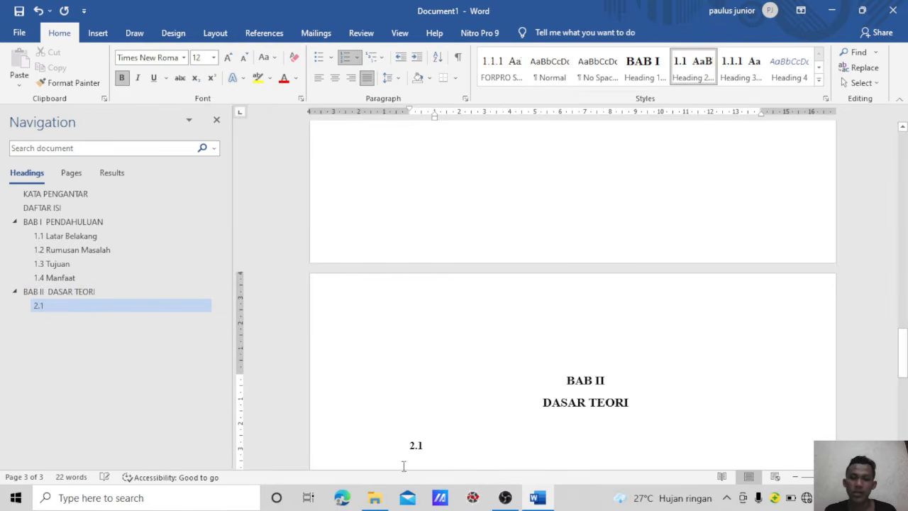
{"action": "type", "text": "Te"}
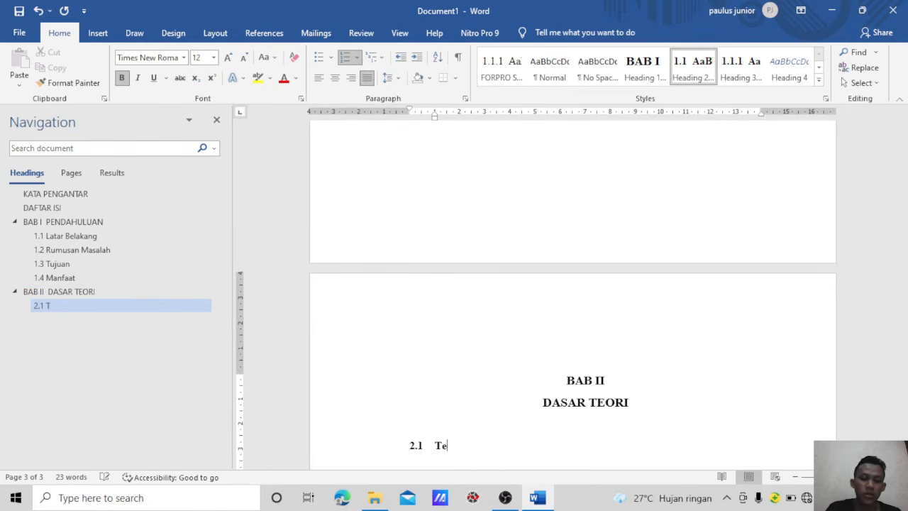
{"action": "type", "text": "ori Kuantum"}
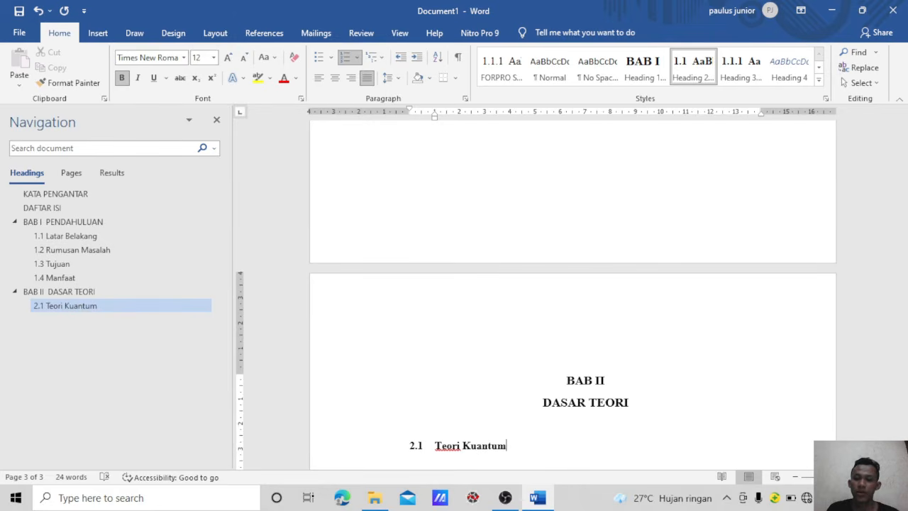
Add another Heading 2 subheading titled Teori Kuantum Schrodinger below Teori Kuantum
{"action": "key", "text": "Return"}
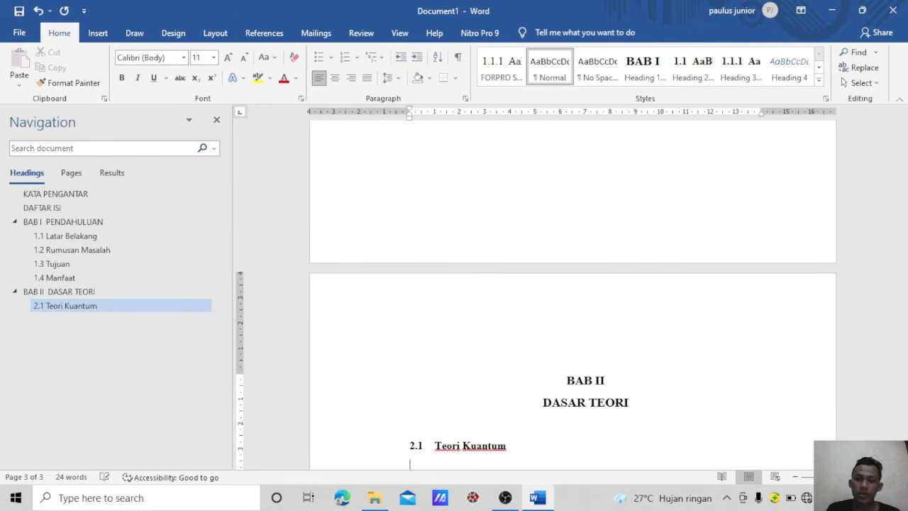
{"action": "left_click", "coordinate": [696, 82]}
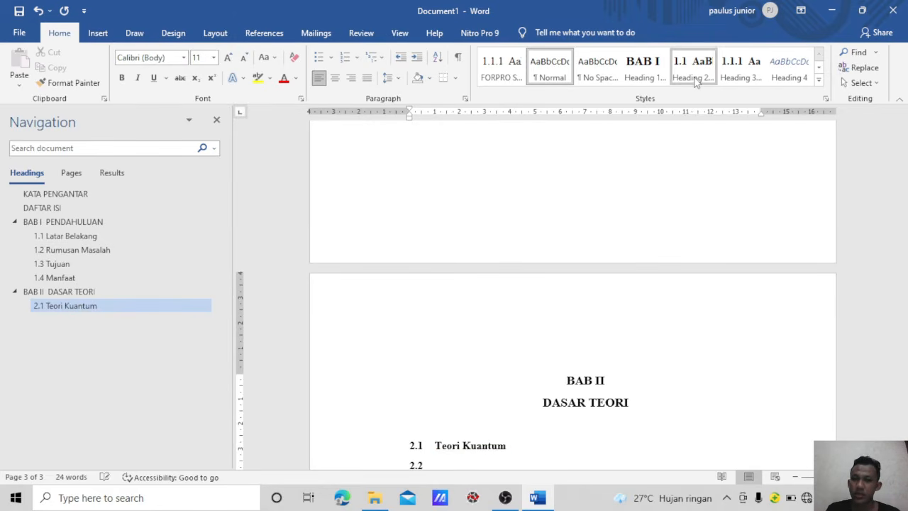
{"action": "type", "text": "Teo"}
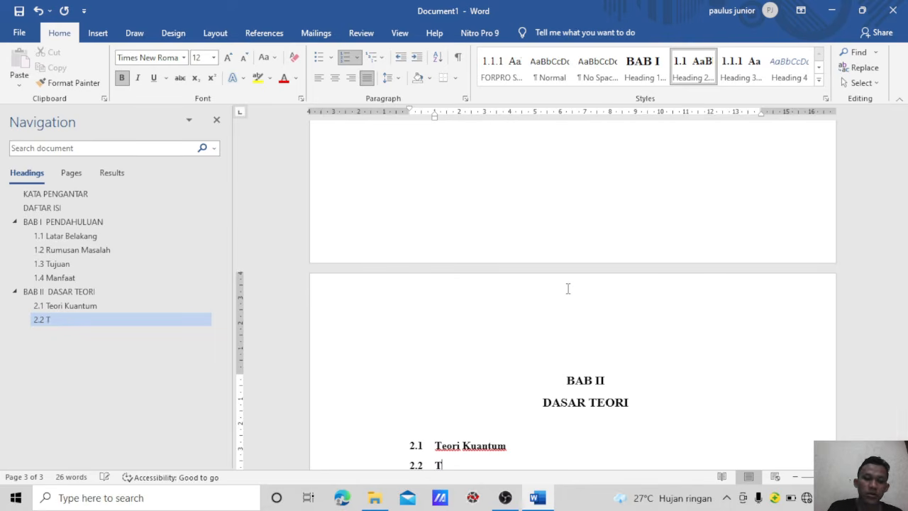
{"action": "type", "text": "uan"}
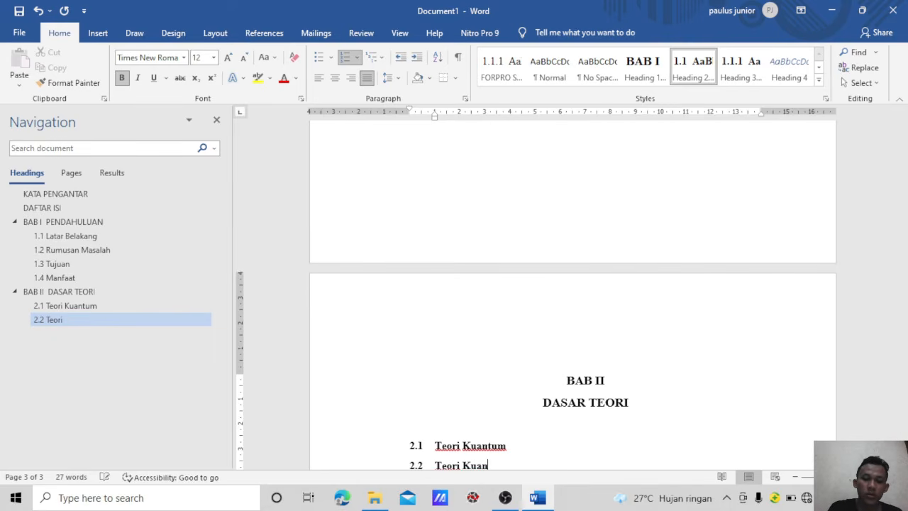
{"action": "type", "text": "tum Sc"}
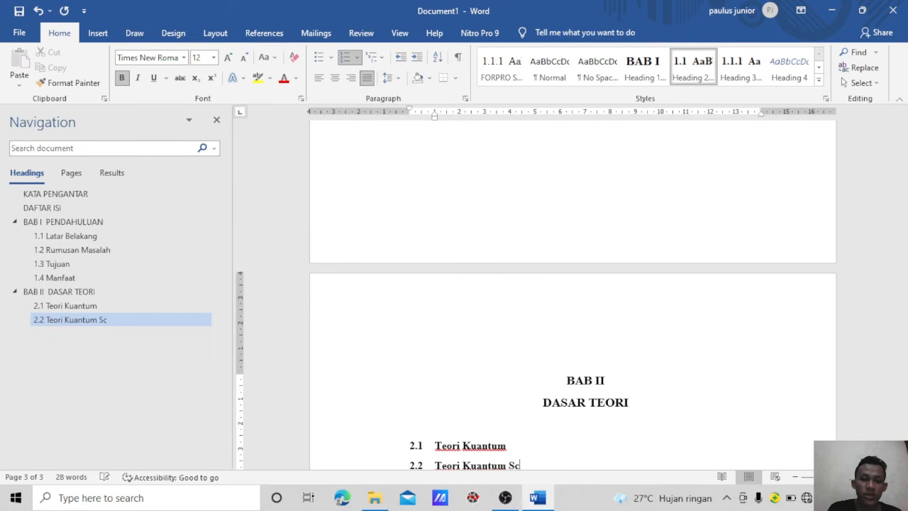
{"action": "type", "text": "hrodi"}
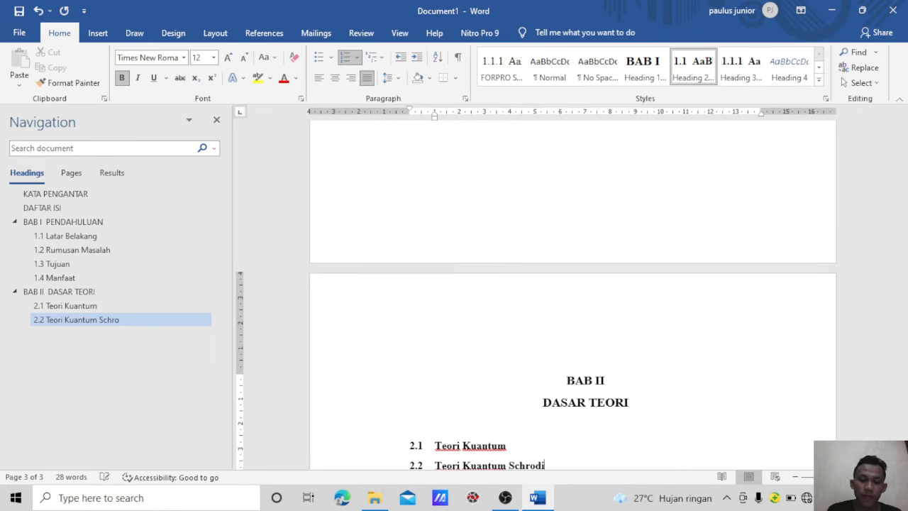
{"action": "type", "text": "nger"}
Add a numbered Heading 3 subheading reading "Toeri bal bala" below Teori Kuantum Schrodinger
{"action": "key", "text": "Return"}
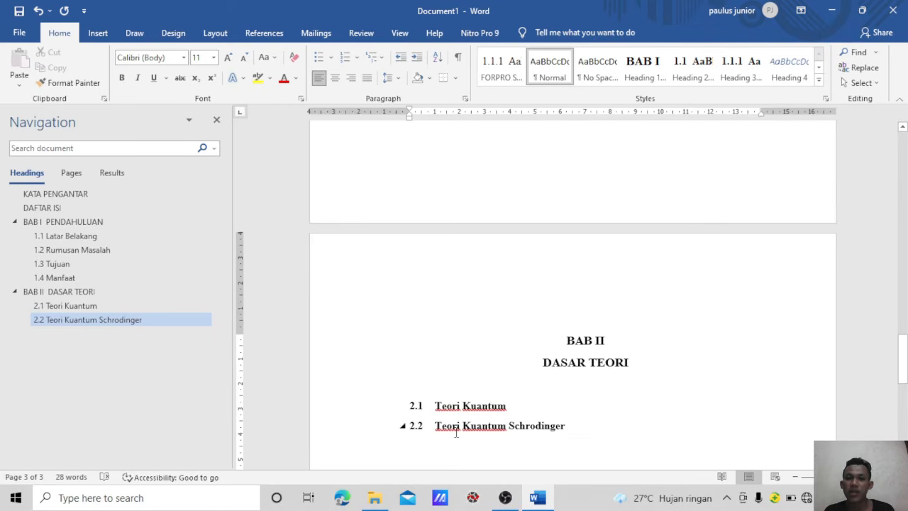
{"action": "left_click", "coordinate": [746, 69]}
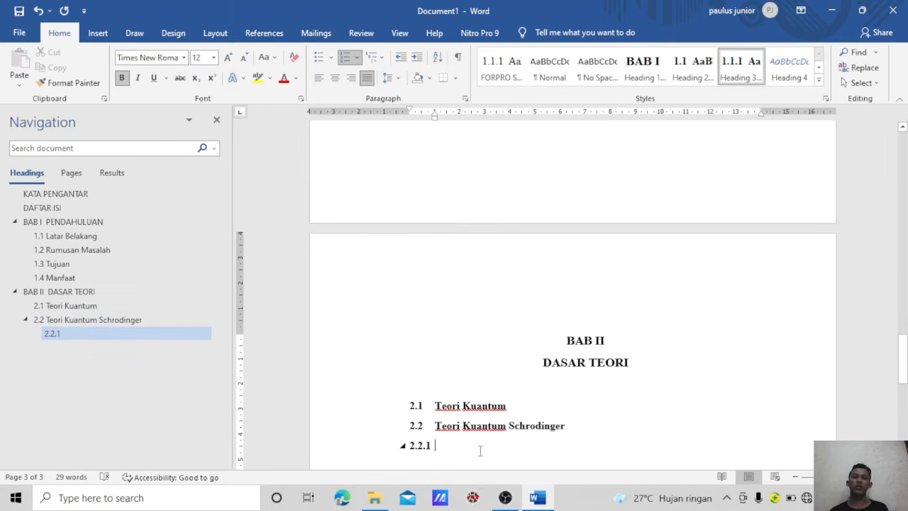
{"action": "type", "text": "Toeri"}
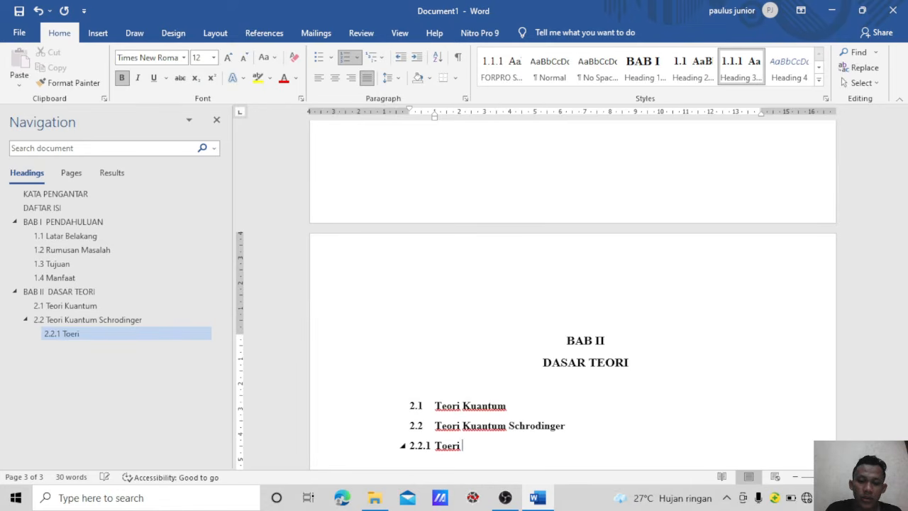
{"action": "type", "text": " bal bala"}
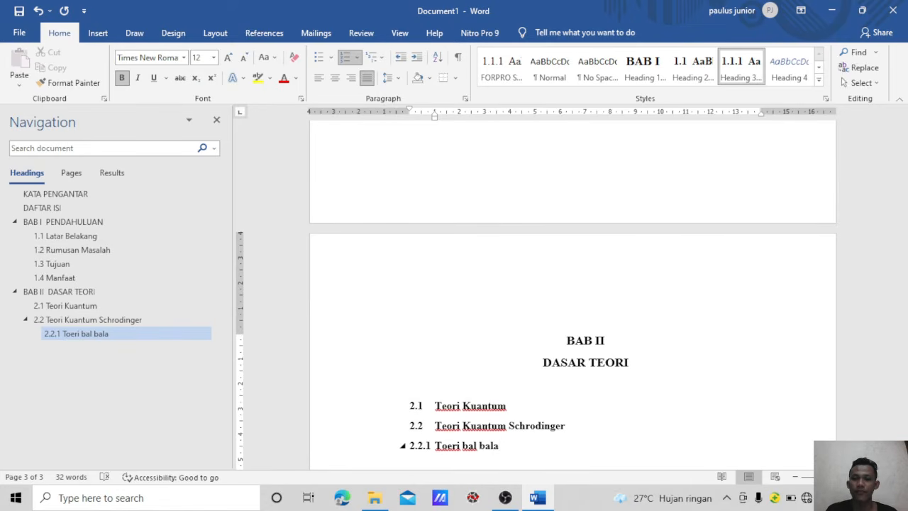
Add a second Heading 3 subheading reading "Teori ini itu" under Teori Kuantum Schrodinger
{"action": "key", "text": "Return"}
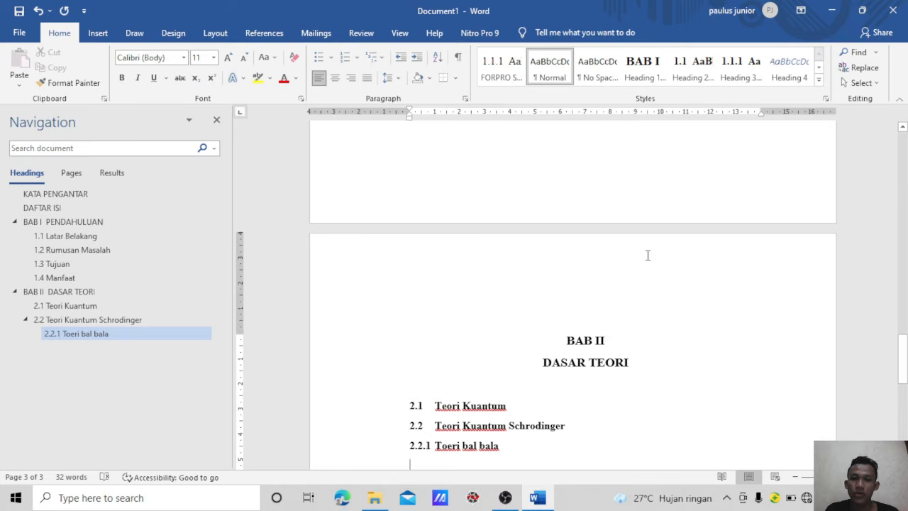
{"action": "left_click", "coordinate": [741, 67]}
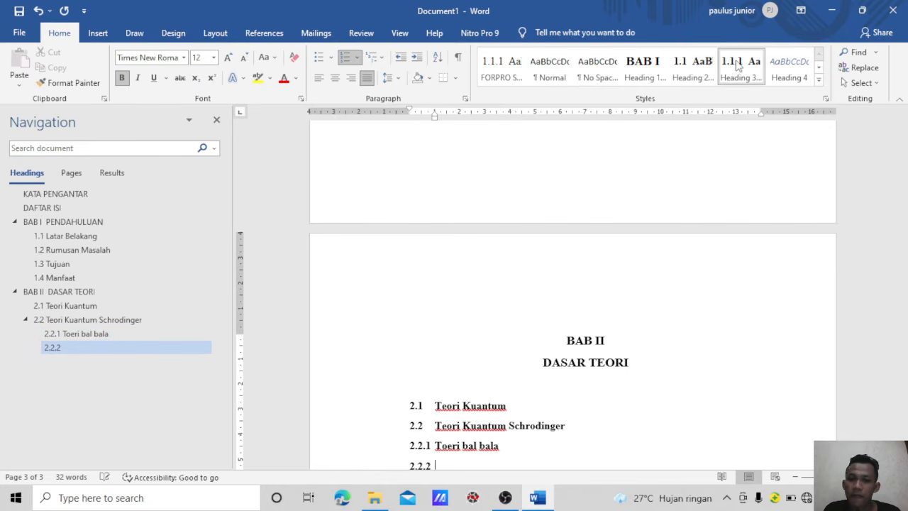
{"action": "type", "text": "Teori ini itu"}
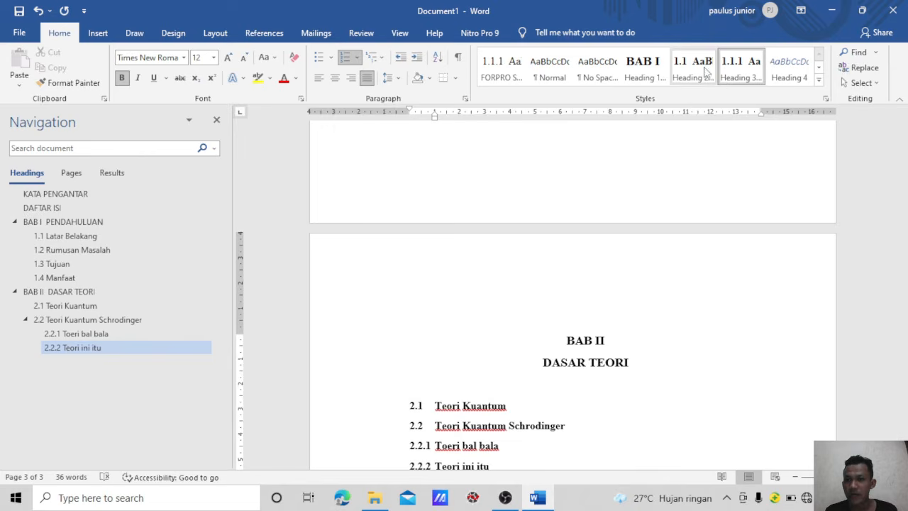
Begin a custom table of contents on a new line below the DAFTAR ISI heading, with hyperlinks instead of page numbers turned off
{"action": "scroll", "coordinate": [830, 312], "scroll_direction": "down", "scroll_amount": 3}
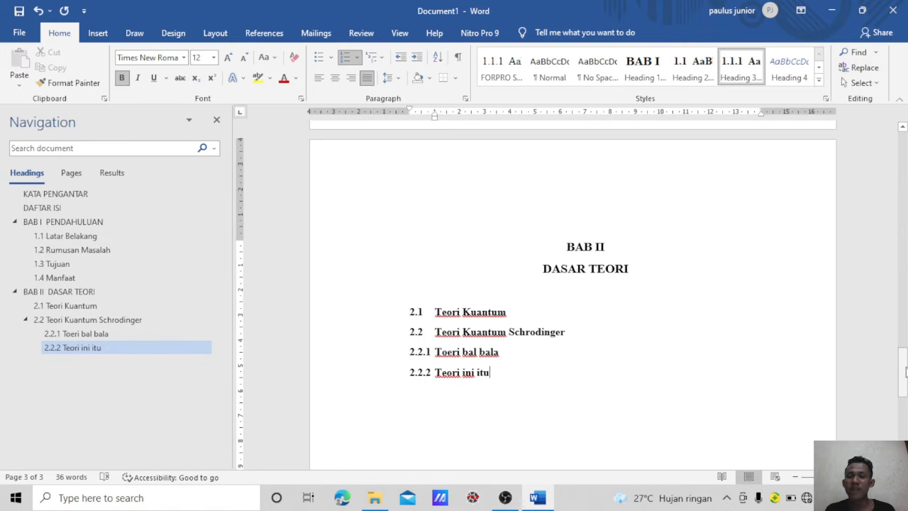
{"action": "left_click_drag", "start_coordinate": [904, 372], "coordinate": [902, 166]}
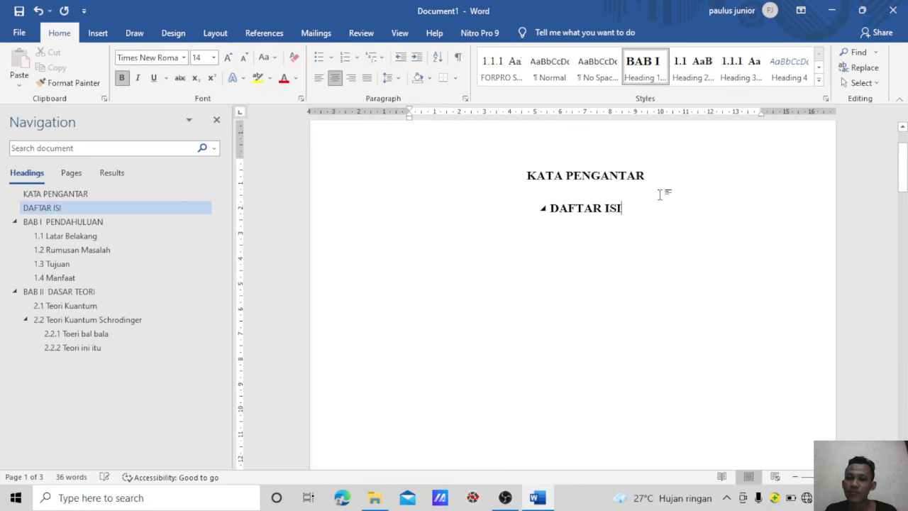
{"action": "key", "text": "Return"}
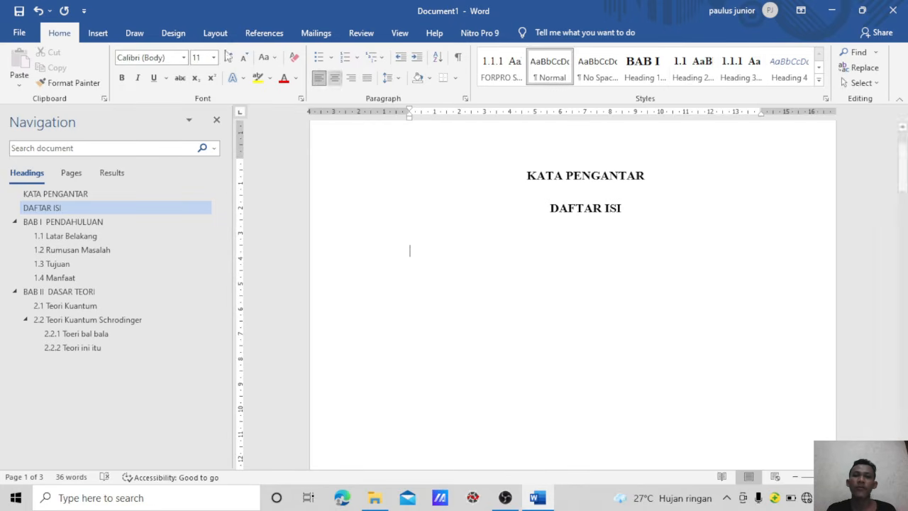
{"action": "left_click", "coordinate": [264, 36]}
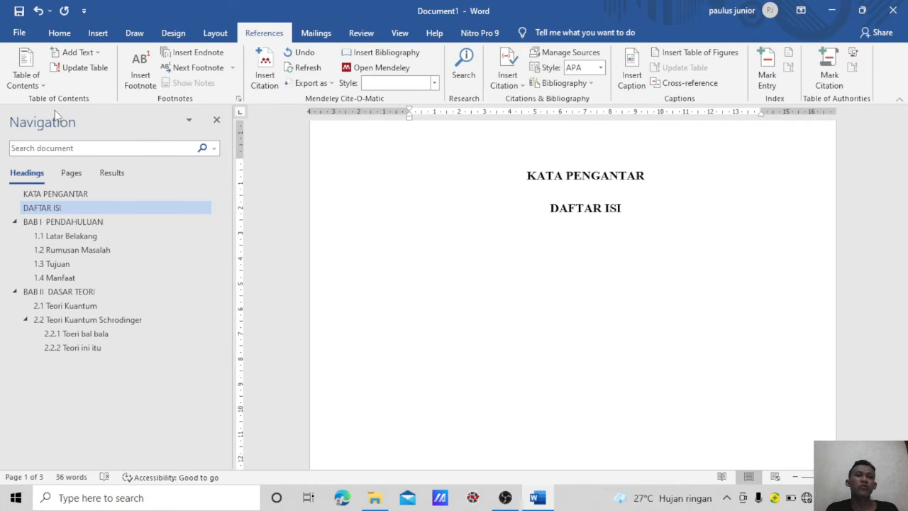
{"action": "left_click", "coordinate": [29, 74]}
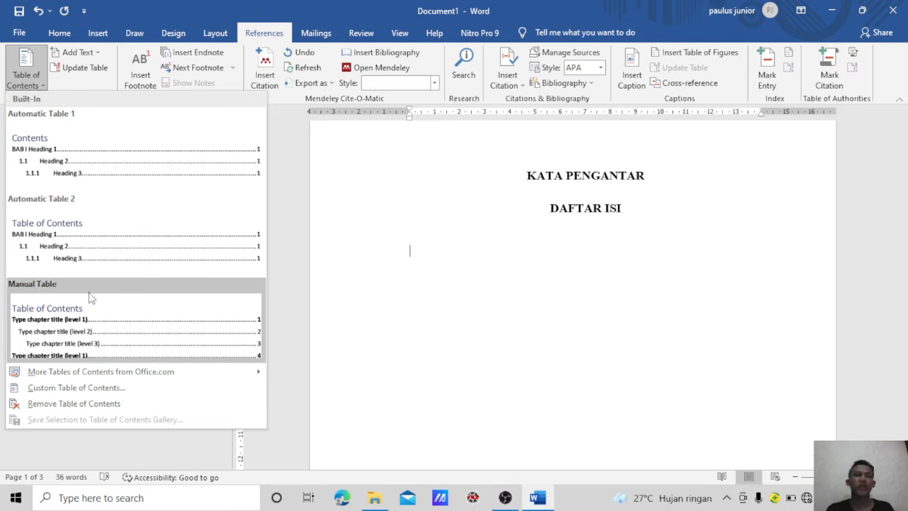
{"action": "left_click", "coordinate": [51, 390]}
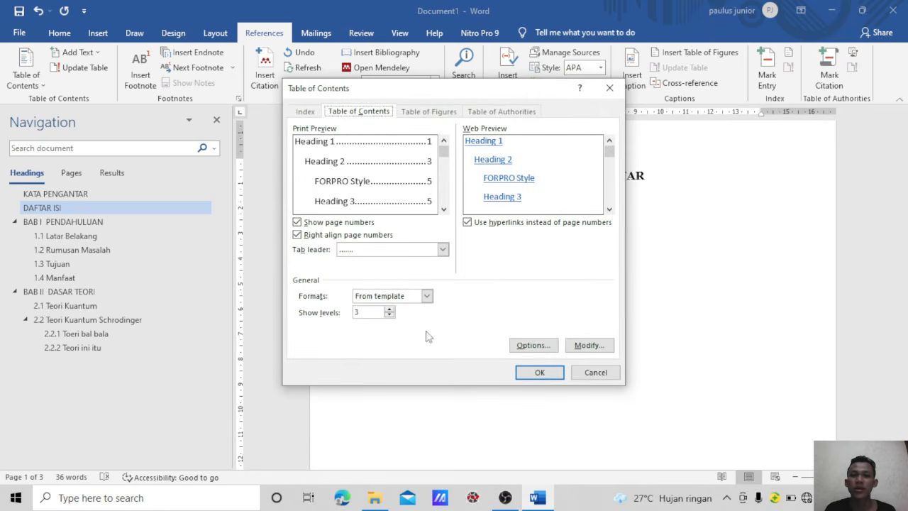
{"action": "left_click", "coordinate": [468, 223]}
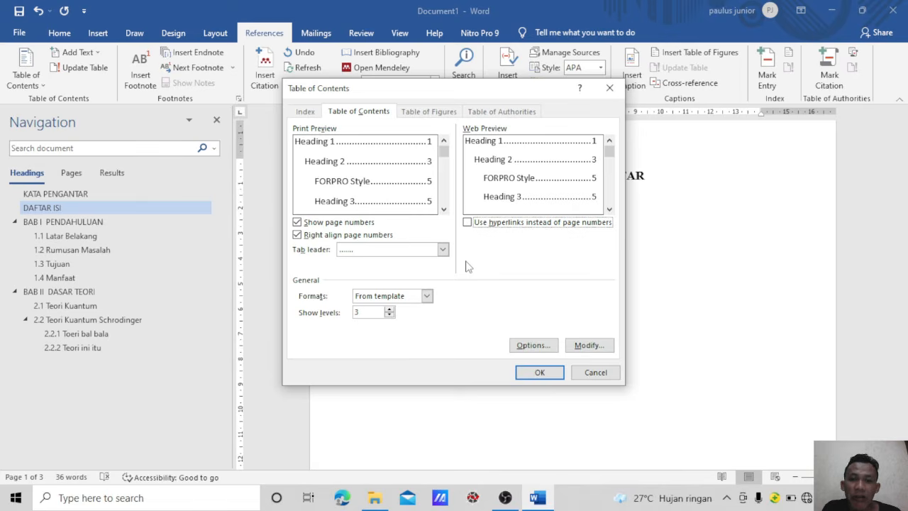
Modify the TOC 1 style to use Times New Roman at 12 pt with justified alignment
{"action": "left_click", "coordinate": [589, 345]}
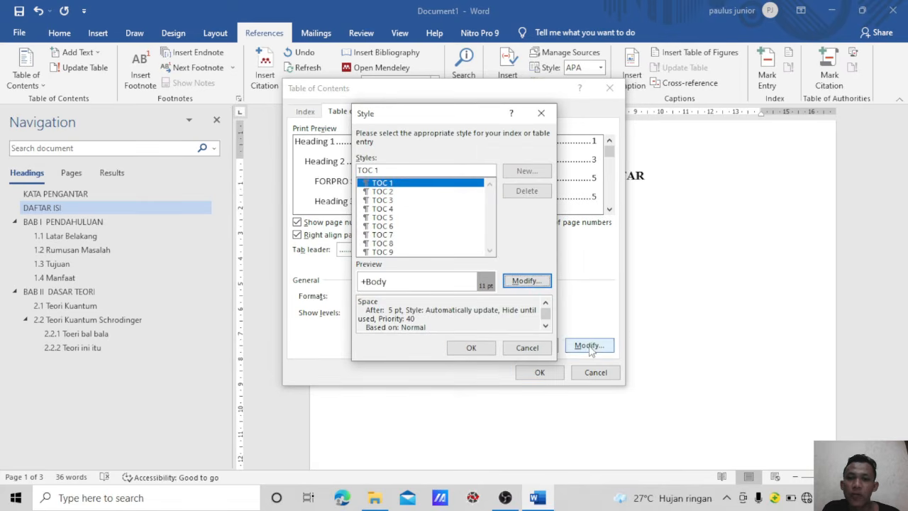
{"action": "left_click", "coordinate": [526, 281]}
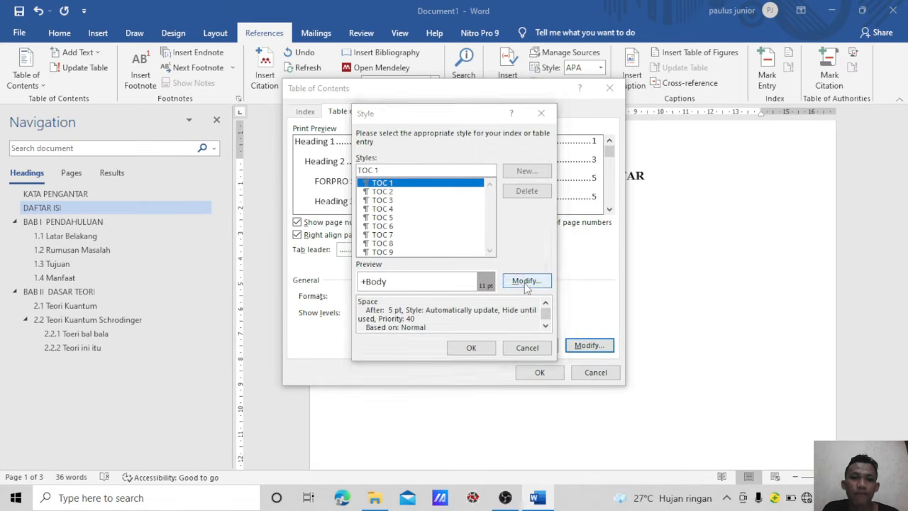
{"action": "left_click", "coordinate": [654, 444]}
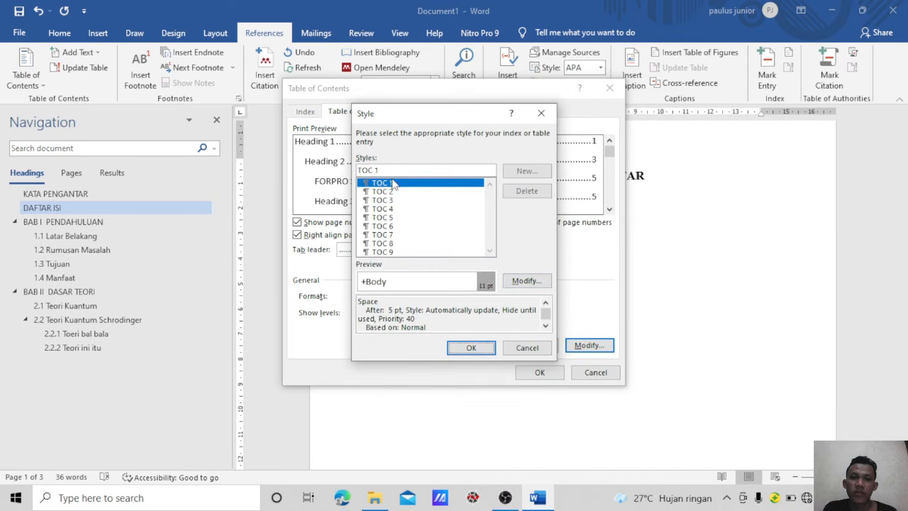
{"action": "left_click", "coordinate": [526, 280]}
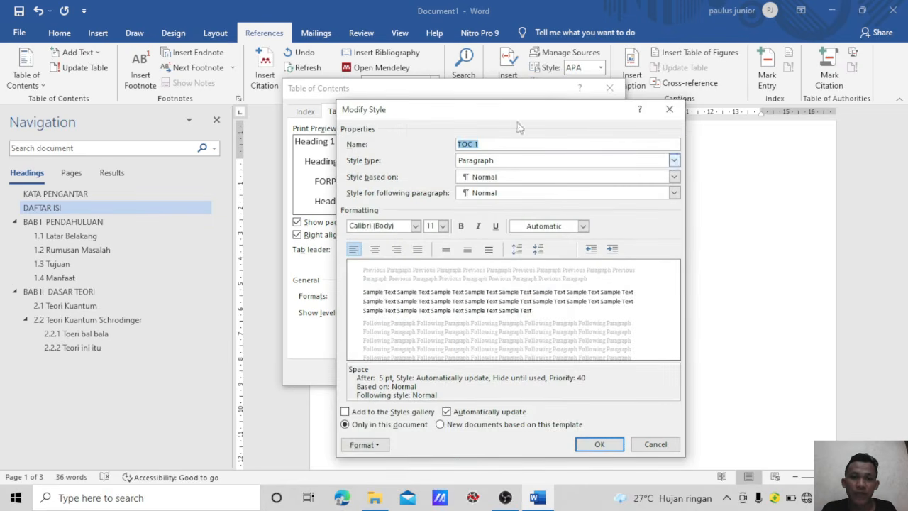
{"action": "left_click", "coordinate": [416, 226]}
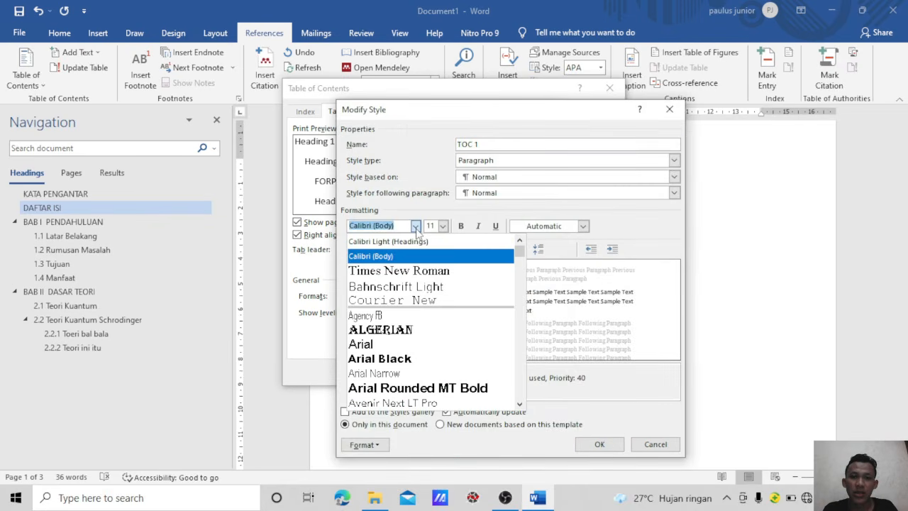
{"action": "left_click", "coordinate": [417, 272]}
{"action": "left_click", "coordinate": [443, 226]}
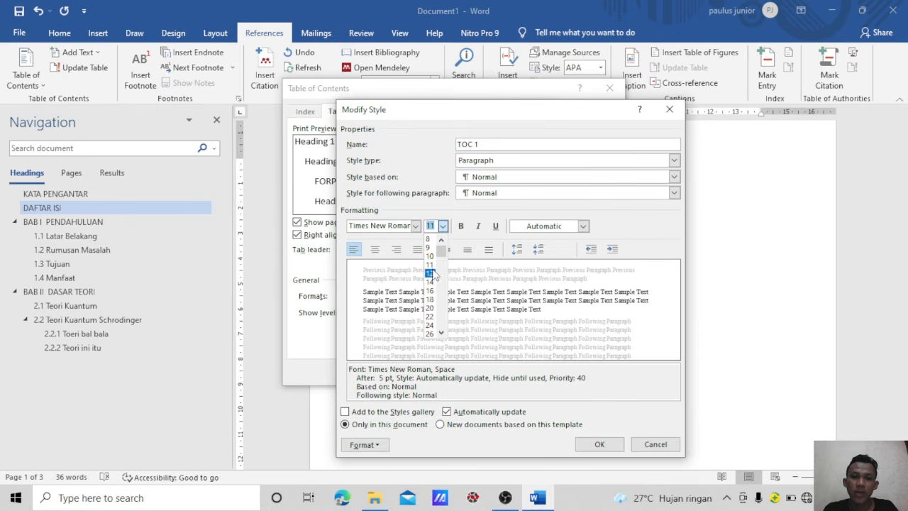
{"action": "left_click", "coordinate": [434, 272]}
{"action": "left_click", "coordinate": [418, 250]}
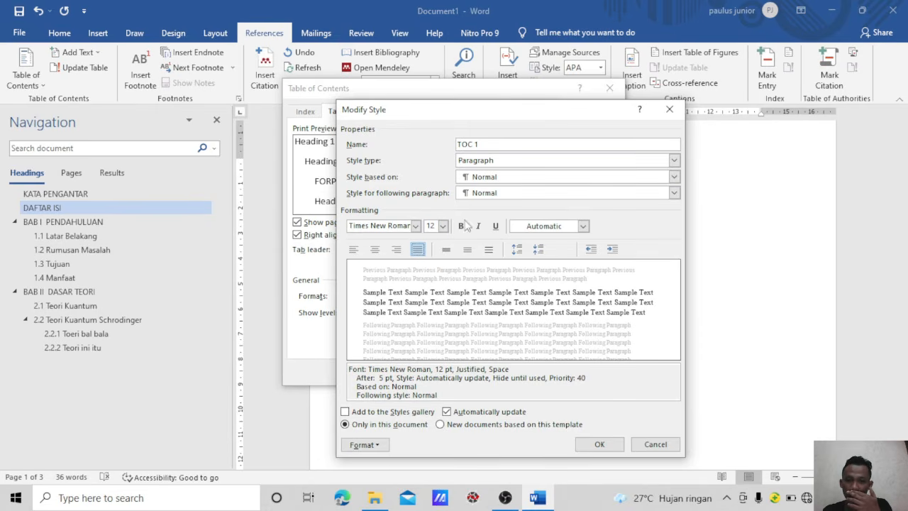
Set the TOC 1 style's paragraph format to 1.5 line spacing with 0 pt after, and save the style changes
{"action": "left_click", "coordinate": [378, 448]}
{"action": "left_click", "coordinate": [383, 323]}
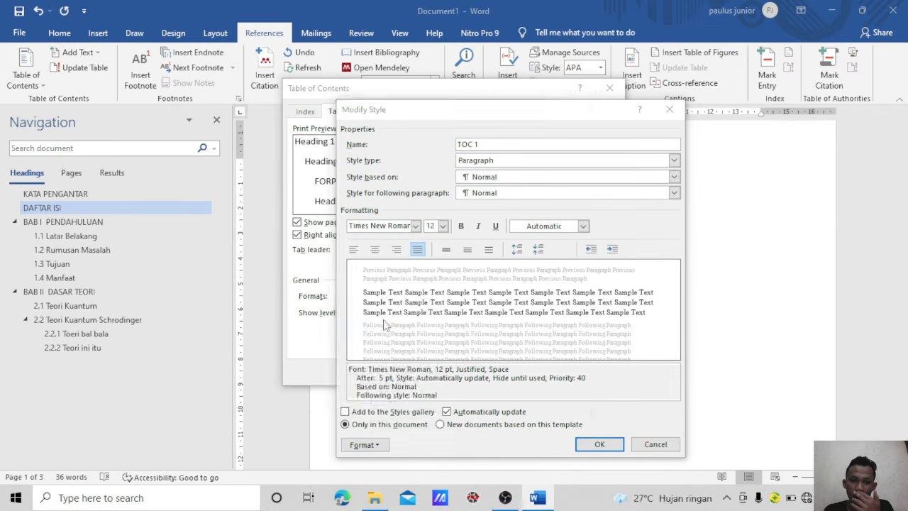
{"action": "left_click", "coordinate": [528, 268]}
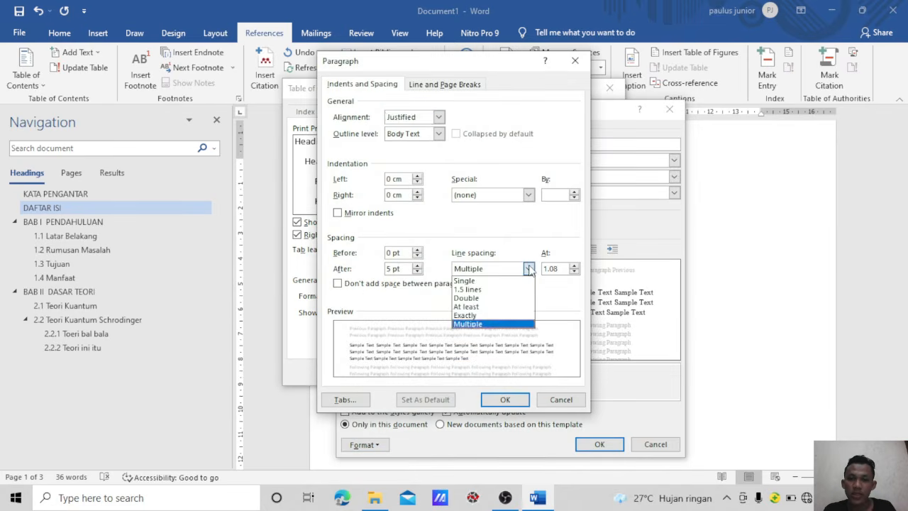
{"action": "left_click", "coordinate": [477, 290]}
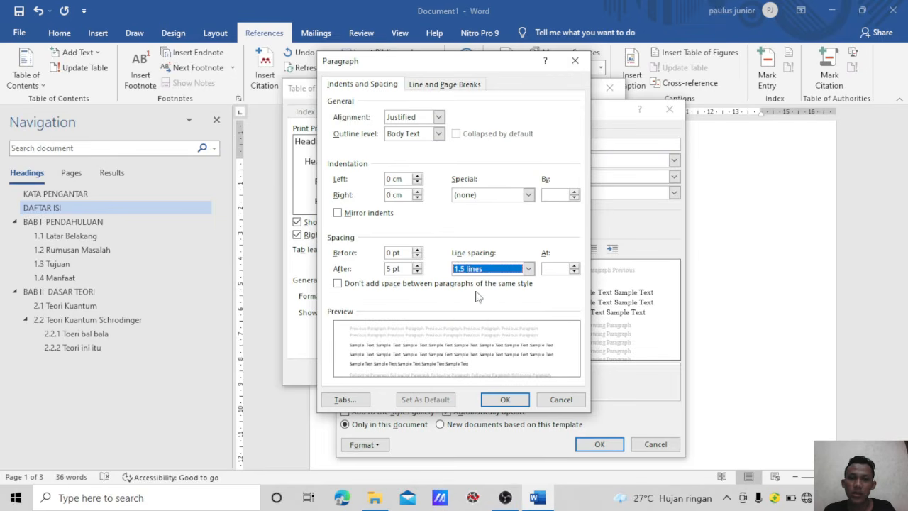
{"action": "left_click", "coordinate": [417, 272]}
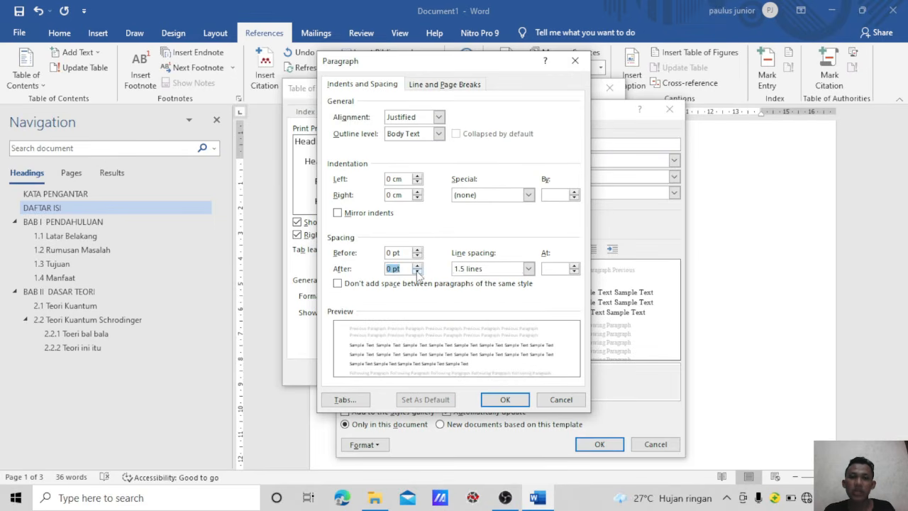
{"action": "left_click", "coordinate": [530, 195]}
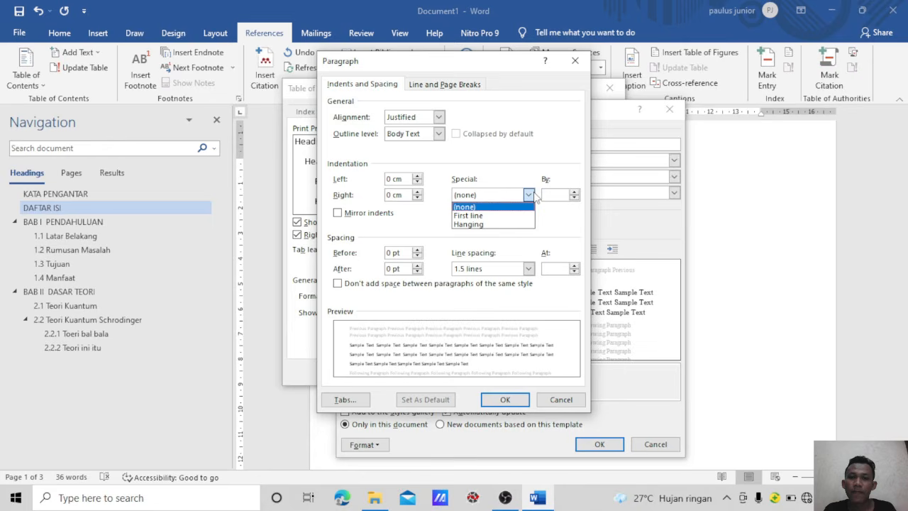
{"action": "left_click", "coordinate": [560, 224]}
{"action": "left_click", "coordinate": [504, 399]}
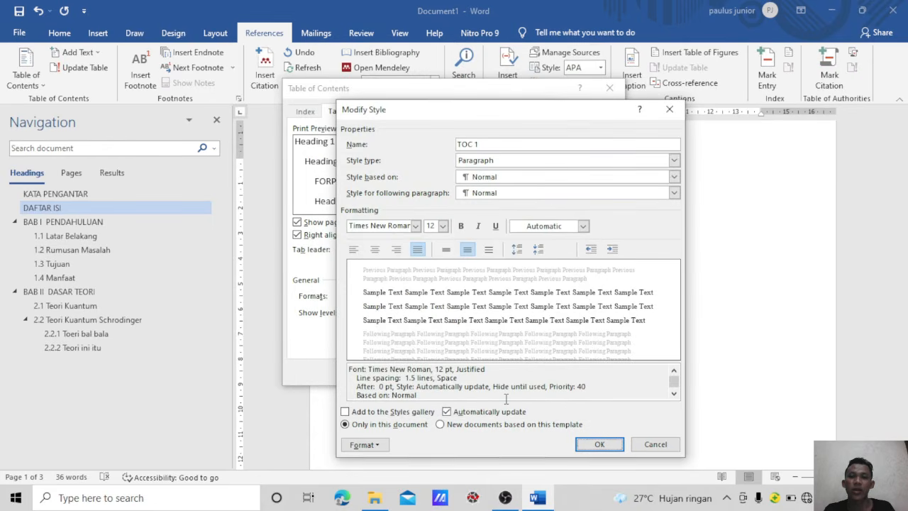
{"action": "left_click", "coordinate": [593, 444]}
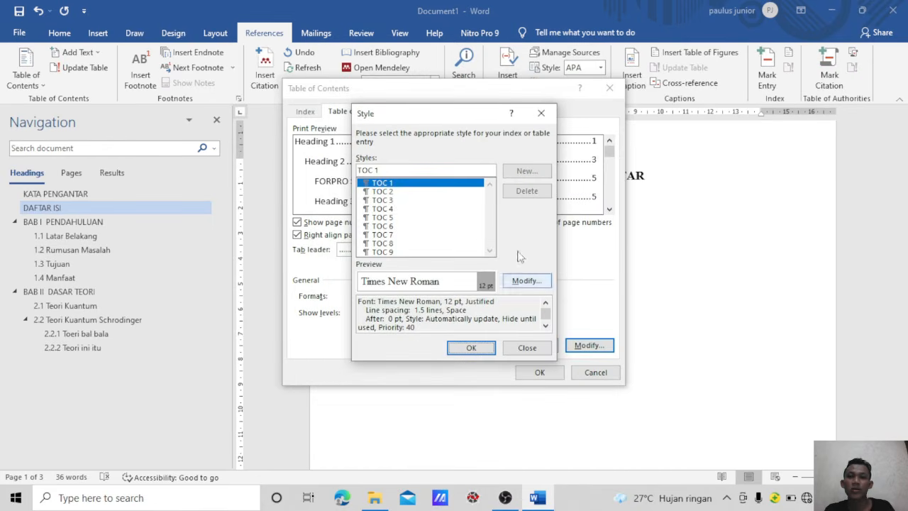
Modify the TOC 2 style to use Times New Roman at 12 pt with justified alignment
{"action": "left_click", "coordinate": [383, 191]}
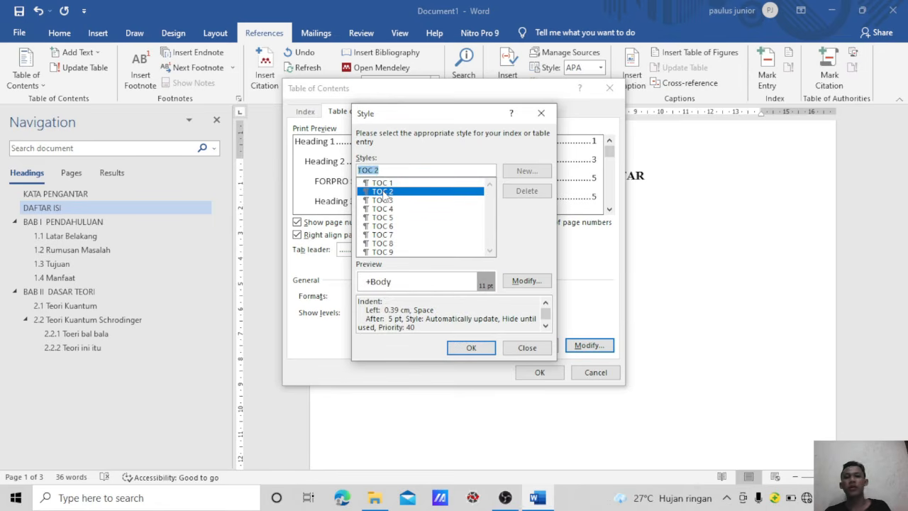
{"action": "left_click", "coordinate": [523, 280]}
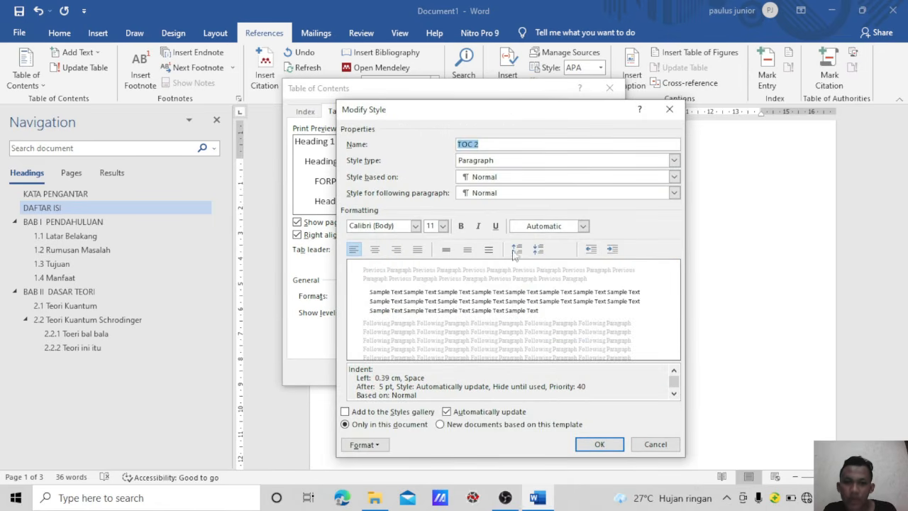
{"action": "left_click", "coordinate": [416, 225]}
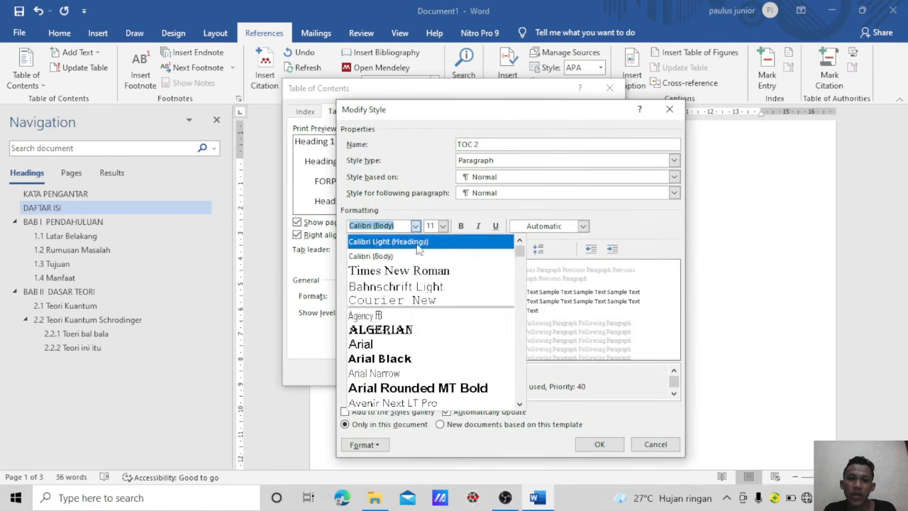
{"action": "left_click", "coordinate": [401, 269]}
{"action": "left_click", "coordinate": [442, 225]}
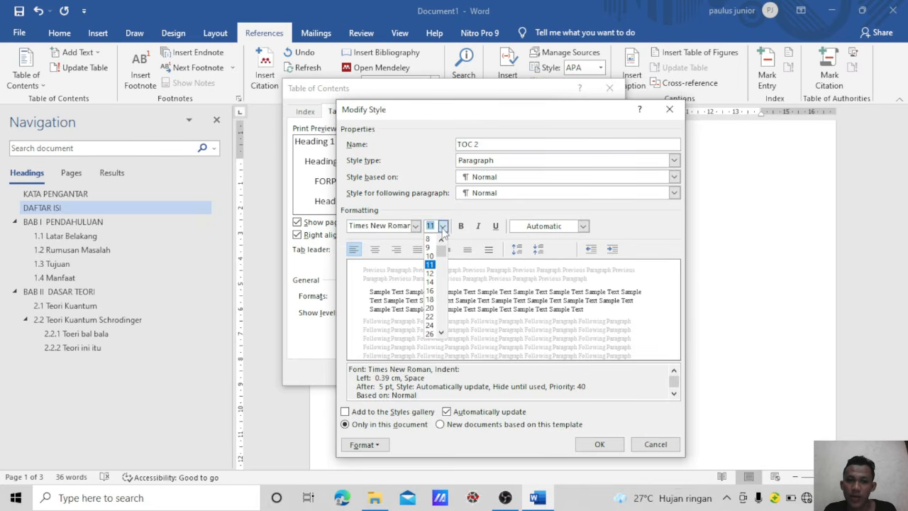
{"action": "left_click", "coordinate": [433, 277]}
{"action": "left_click", "coordinate": [417, 250]}
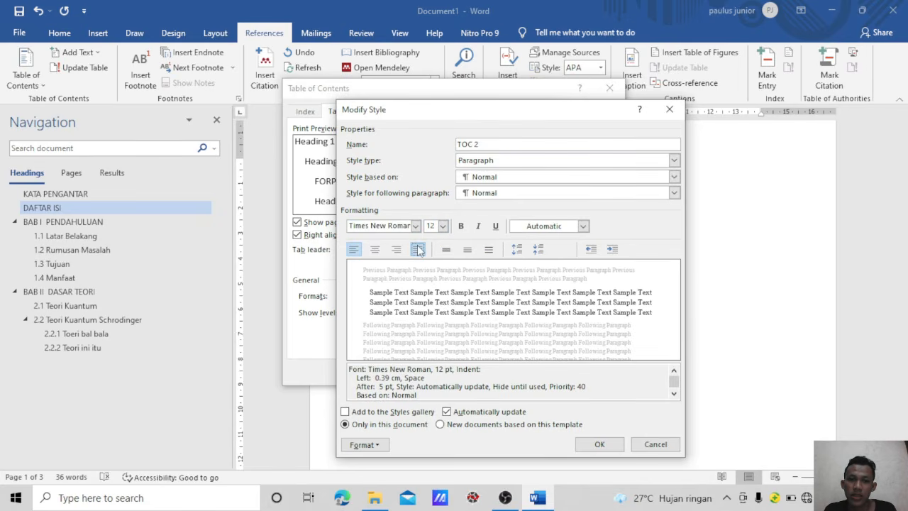
Give the TOC 2 style a 0.5 cm left indent, 1.5 line spacing and 0 pt after, and save the style changes
{"action": "left_click", "coordinate": [377, 445]}
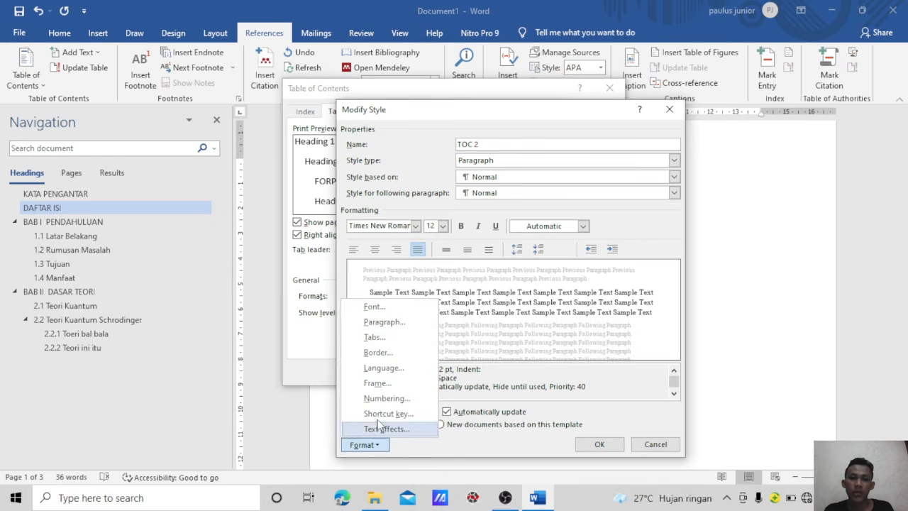
{"action": "left_click", "coordinate": [386, 323]}
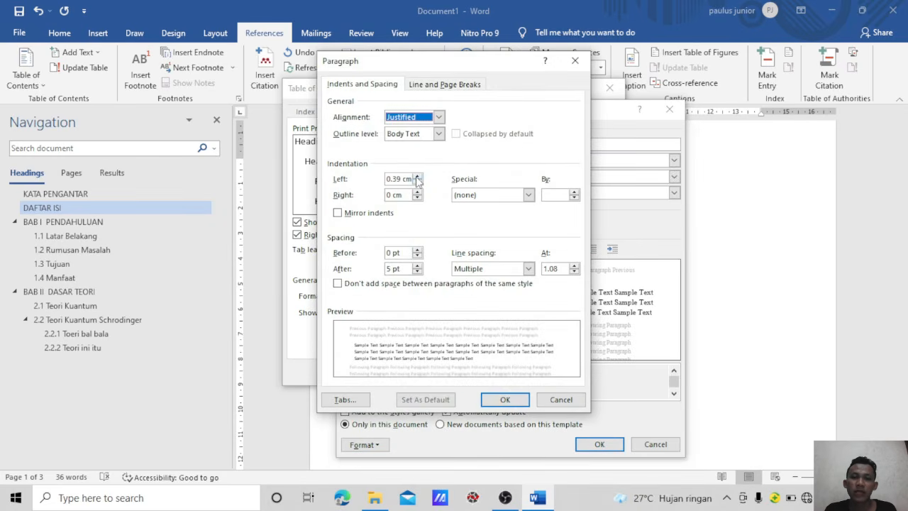
{"action": "left_click", "coordinate": [416, 177]}
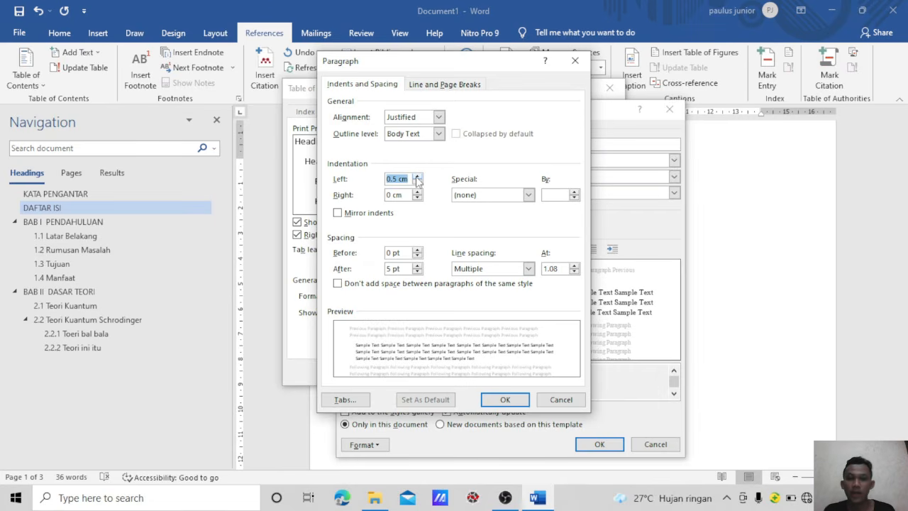
{"action": "left_click", "coordinate": [528, 195]}
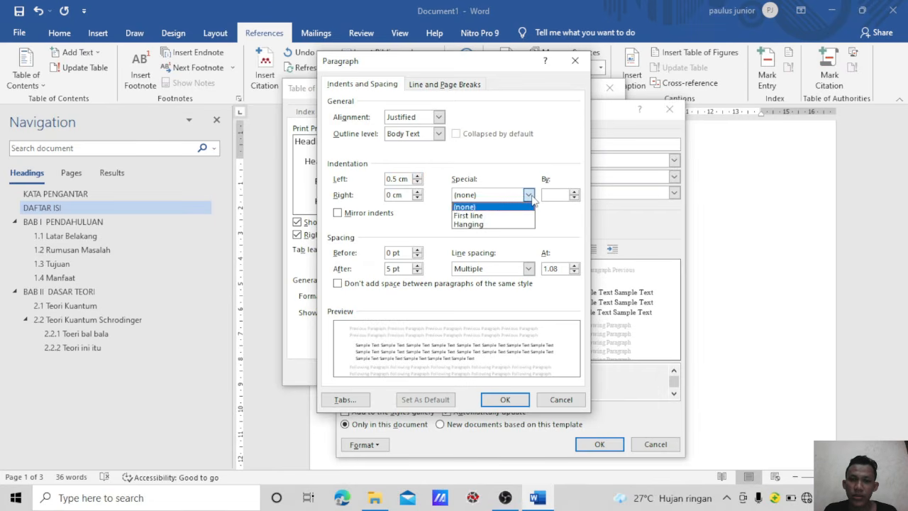
{"action": "left_click", "coordinate": [556, 227]}
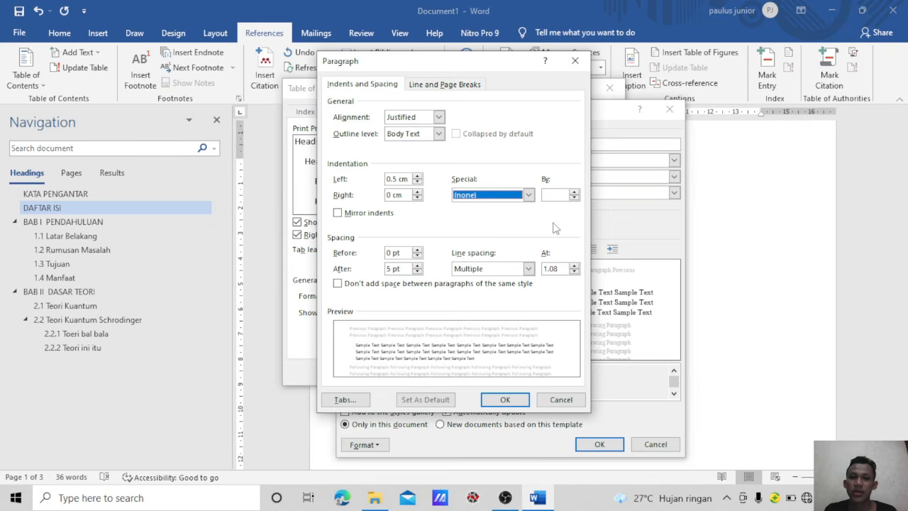
{"action": "left_click", "coordinate": [528, 269]}
{"action": "left_click", "coordinate": [475, 289]}
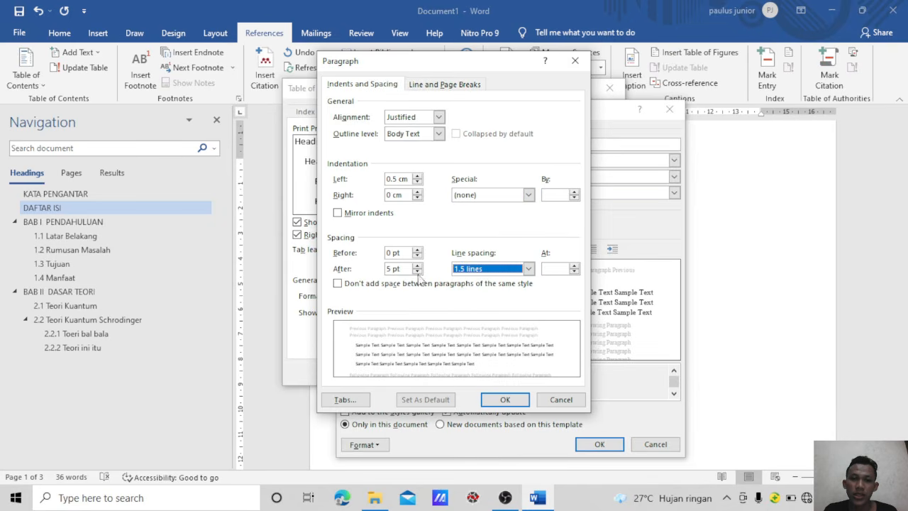
{"action": "left_click", "coordinate": [417, 272]}
{"action": "left_click", "coordinate": [417, 272]}
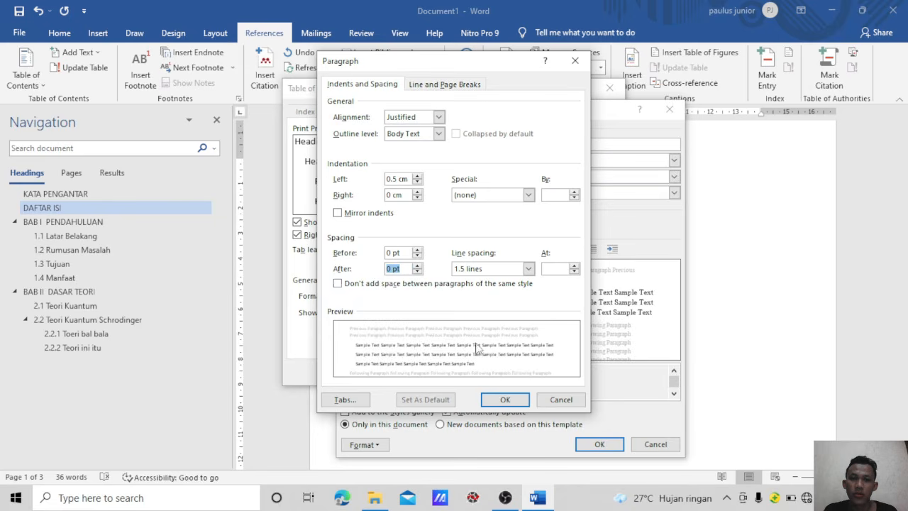
{"action": "left_click", "coordinate": [503, 399]}
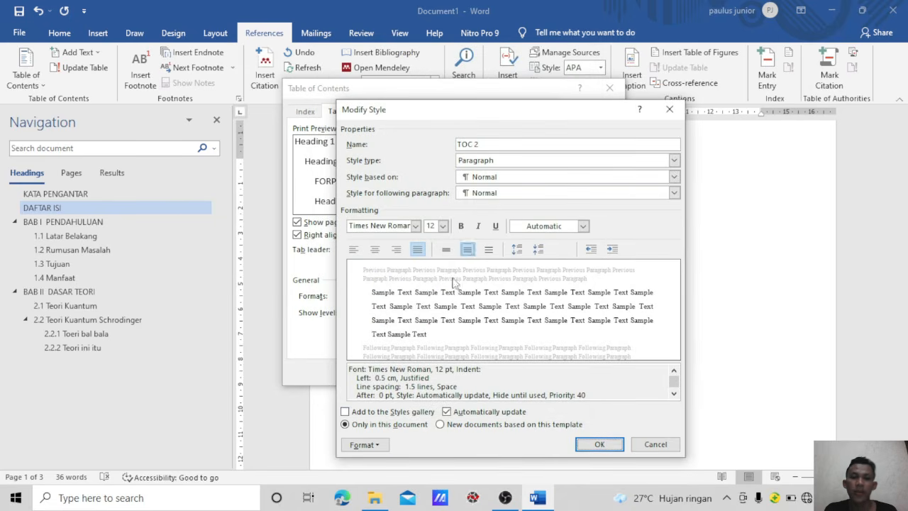
{"action": "left_click", "coordinate": [599, 445]}
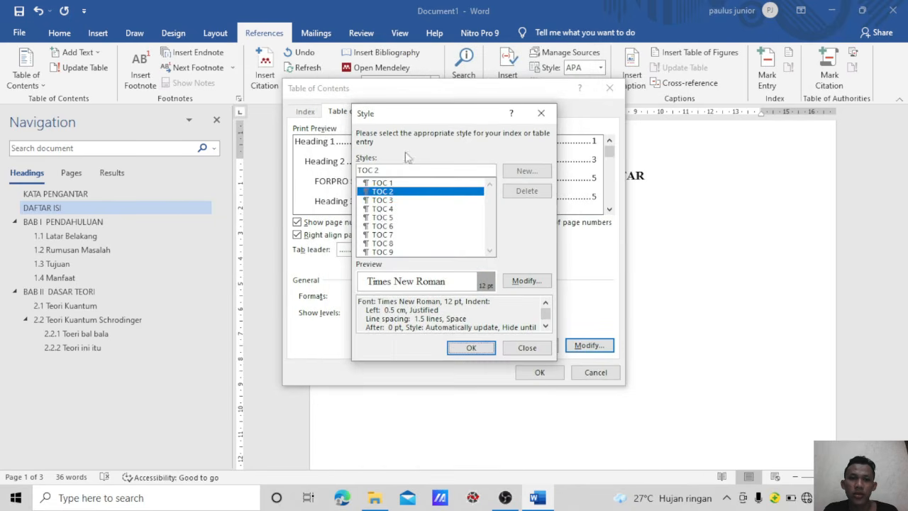
Modify the TOC 3 style to use Times New Roman at 12 pt with justified alignment
{"action": "key", "text": "Down"}
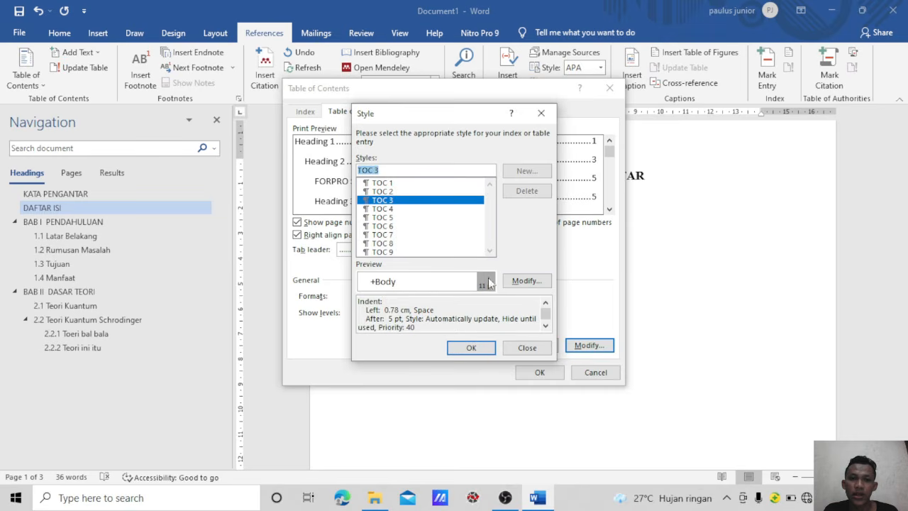
{"action": "left_click", "coordinate": [526, 281]}
{"action": "left_click", "coordinate": [442, 226]}
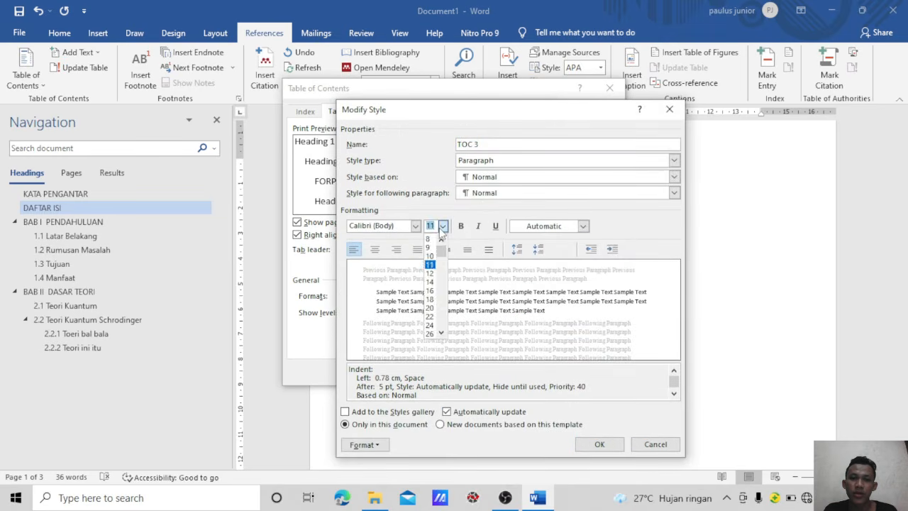
{"action": "left_click", "coordinate": [431, 266]}
{"action": "left_click", "coordinate": [414, 225]}
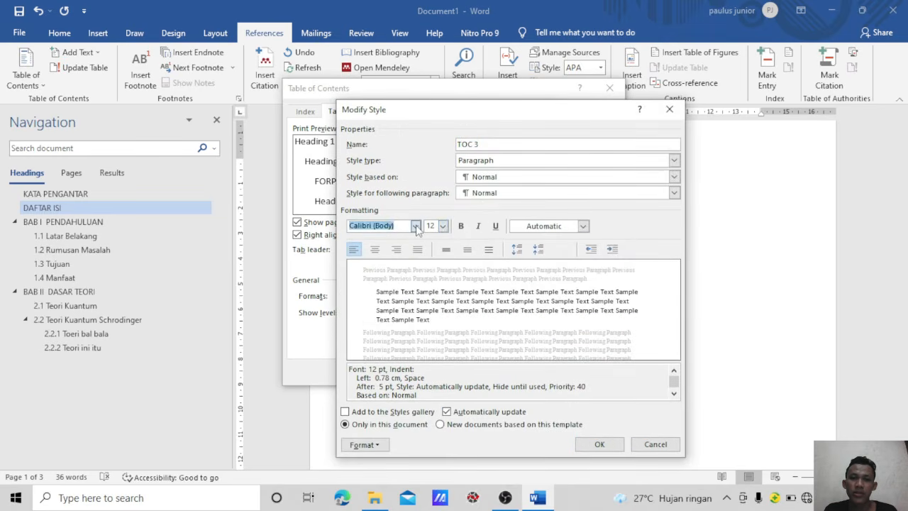
{"action": "left_click", "coordinate": [401, 276]}
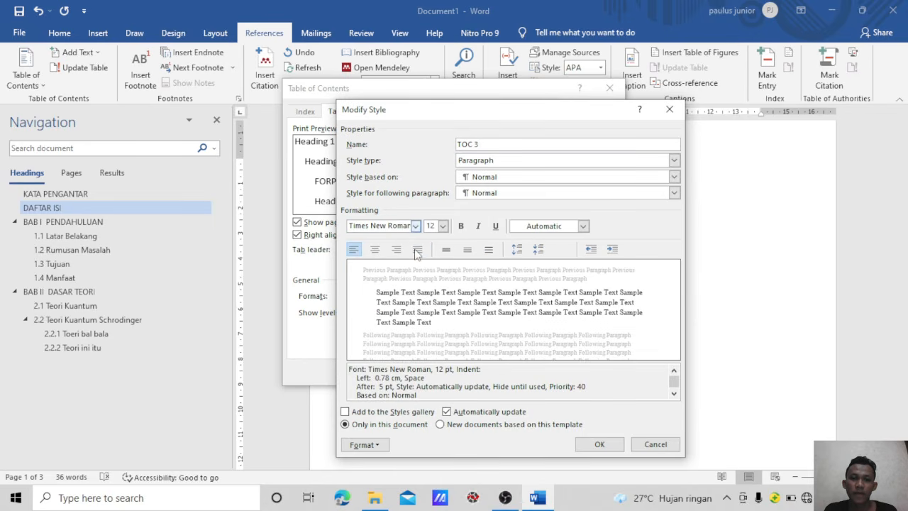
{"action": "left_click", "coordinate": [417, 249]}
Give the TOC 3 style a 1 cm left indent, 1.5 line spacing and 0 pt after, and save the style changes
{"action": "left_click", "coordinate": [375, 447]}
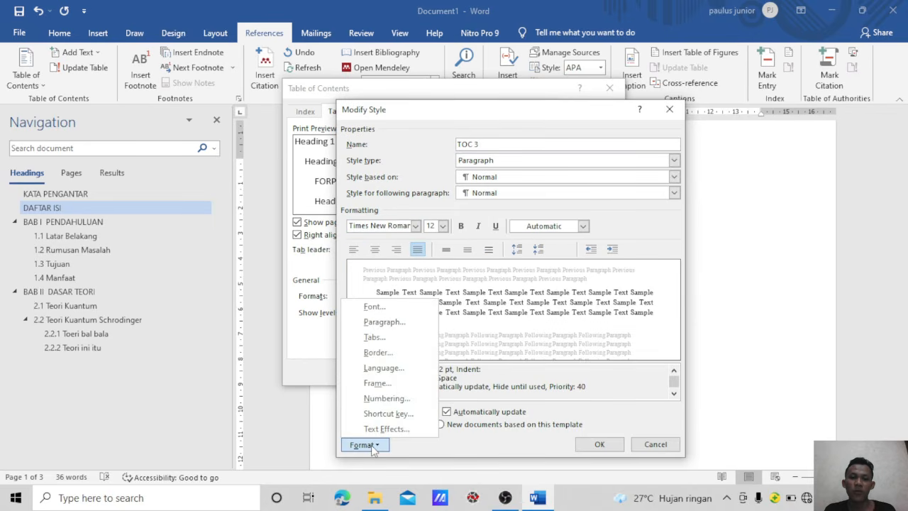
{"action": "left_click", "coordinate": [387, 327]}
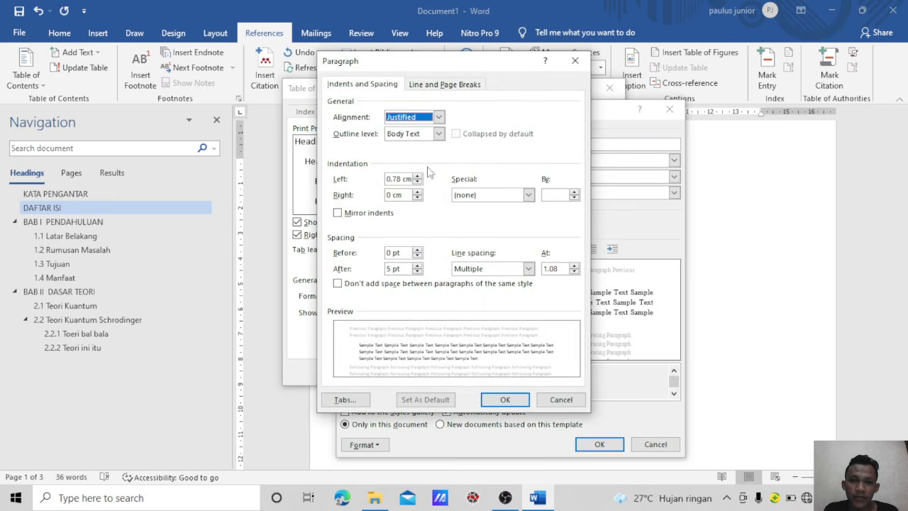
{"action": "left_click", "coordinate": [417, 177]}
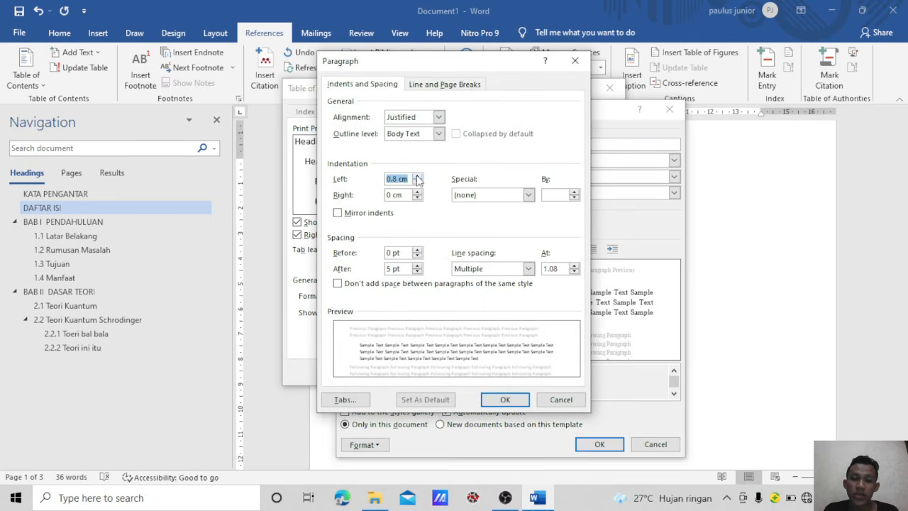
{"action": "left_click", "coordinate": [417, 176]}
{"action": "left_click", "coordinate": [417, 177]}
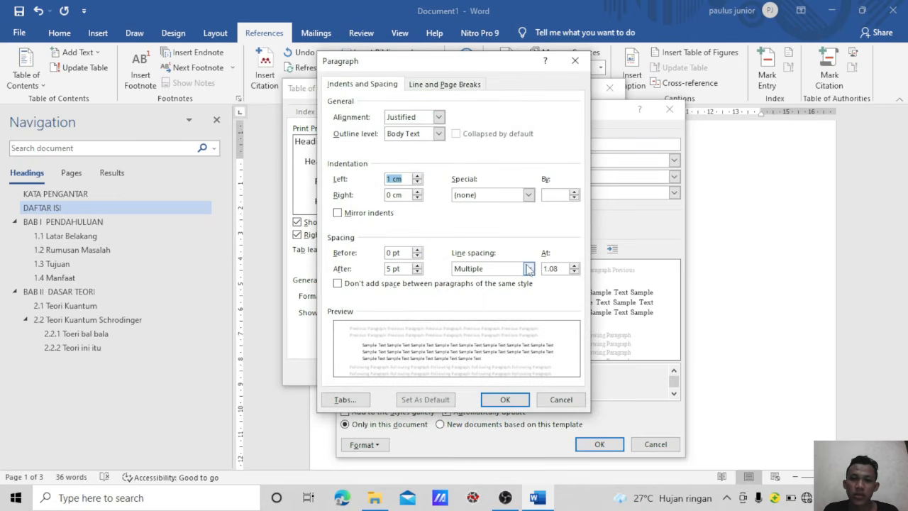
{"action": "left_click", "coordinate": [529, 269]}
{"action": "left_click", "coordinate": [475, 288]}
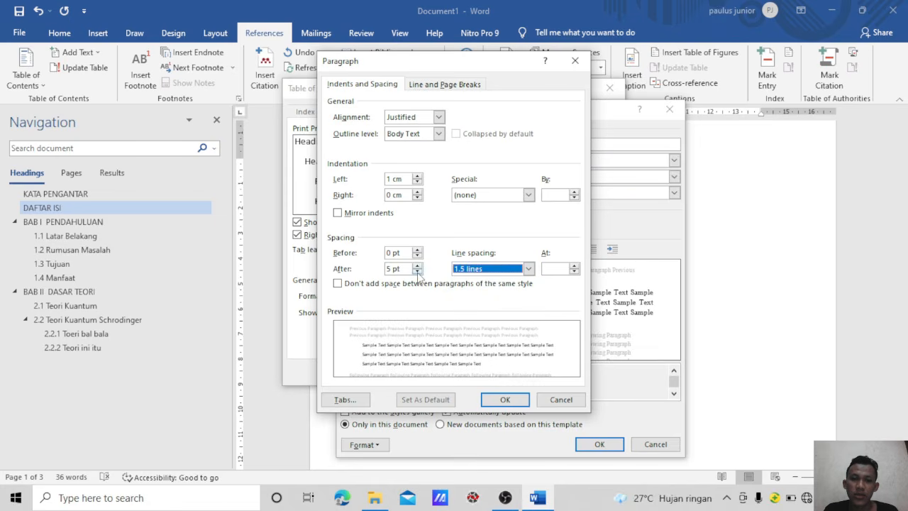
{"action": "left_click", "coordinate": [417, 272]}
{"action": "left_click", "coordinate": [417, 272]}
{"action": "left_click", "coordinate": [417, 268]}
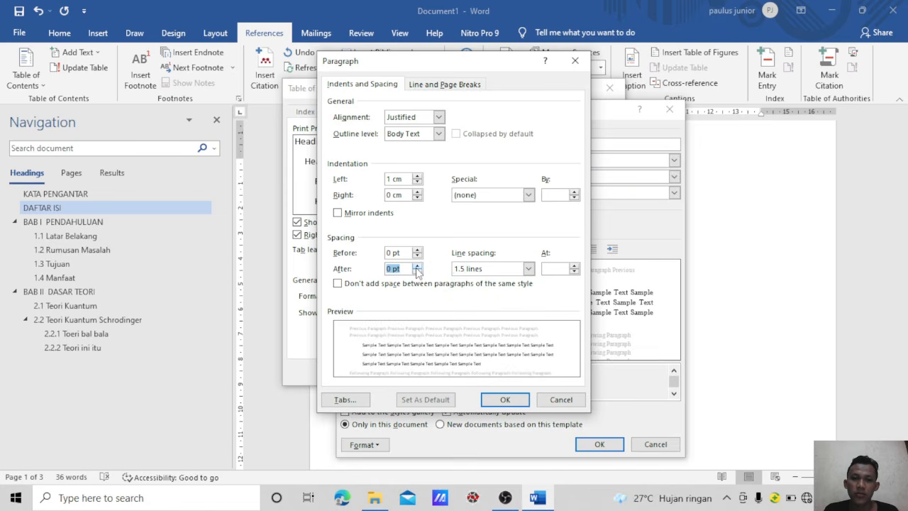
{"action": "left_click", "coordinate": [499, 400]}
{"action": "left_click", "coordinate": [591, 445]}
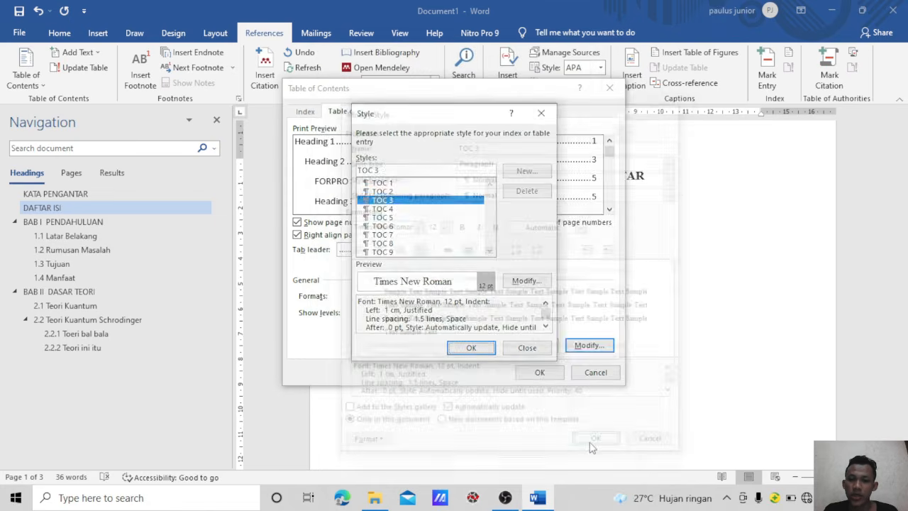
Accept the TOC style changes and insert the table of contents under the DAFTAR ISI heading
{"action": "left_click", "coordinate": [475, 347]}
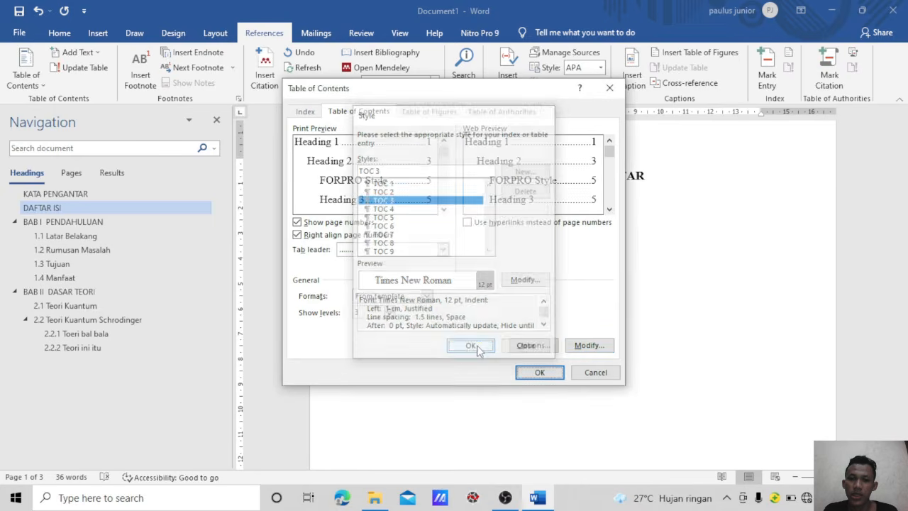
{"action": "left_click", "coordinate": [544, 372]}
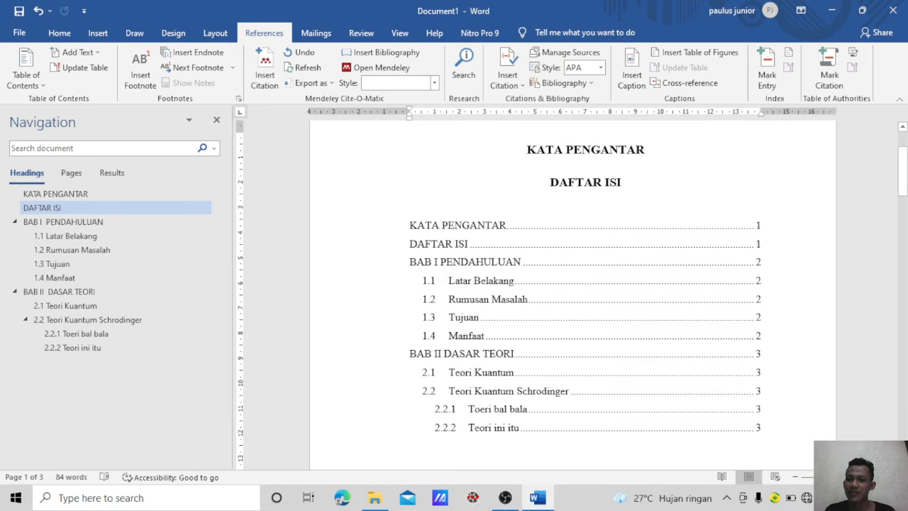
{"action": "scroll", "coordinate": [904, 382], "scroll_direction": "down", "scroll_amount": 2}
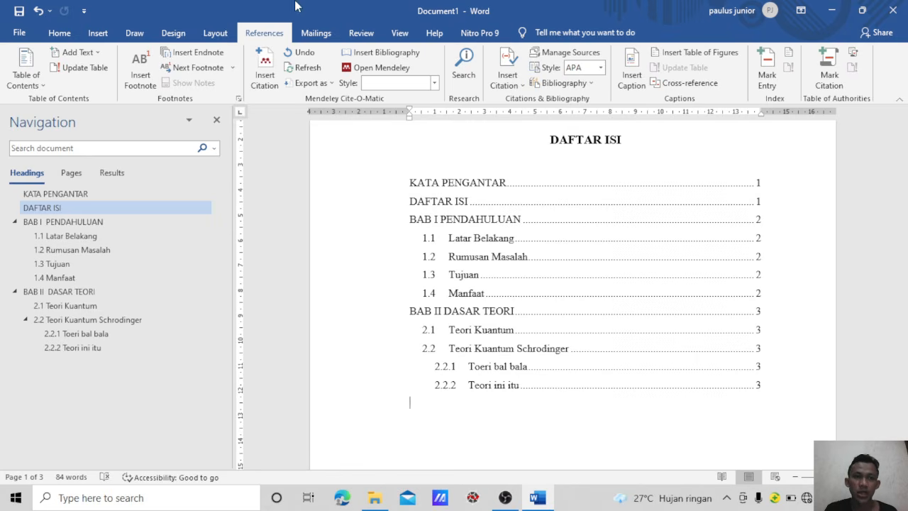
Add a filler paragraph of random letters, starting with "gshgxjbasxgasgxuyg", below the 1.1 Latar Belakang heading
{"action": "left_click", "coordinate": [59, 36]}
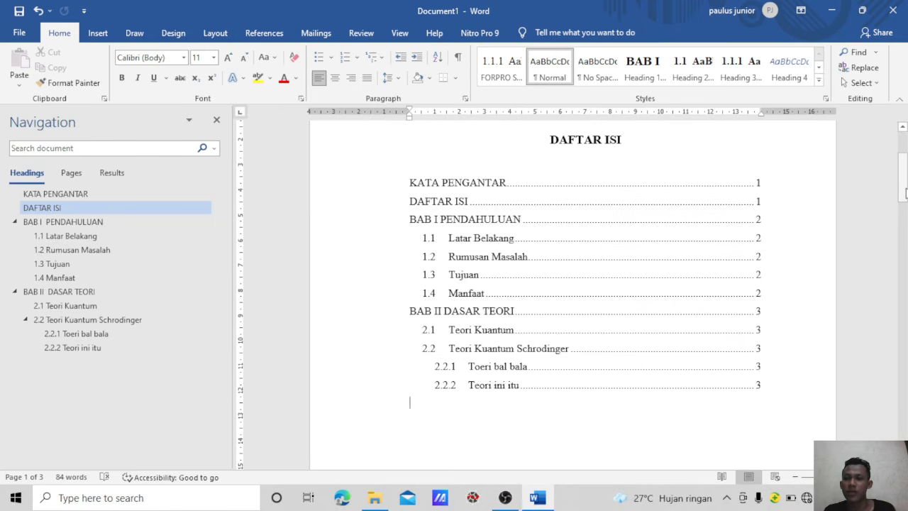
{"action": "left_click_drag", "start_coordinate": [905, 192], "coordinate": [903, 286]}
{"action": "left_click", "coordinate": [533, 298]}
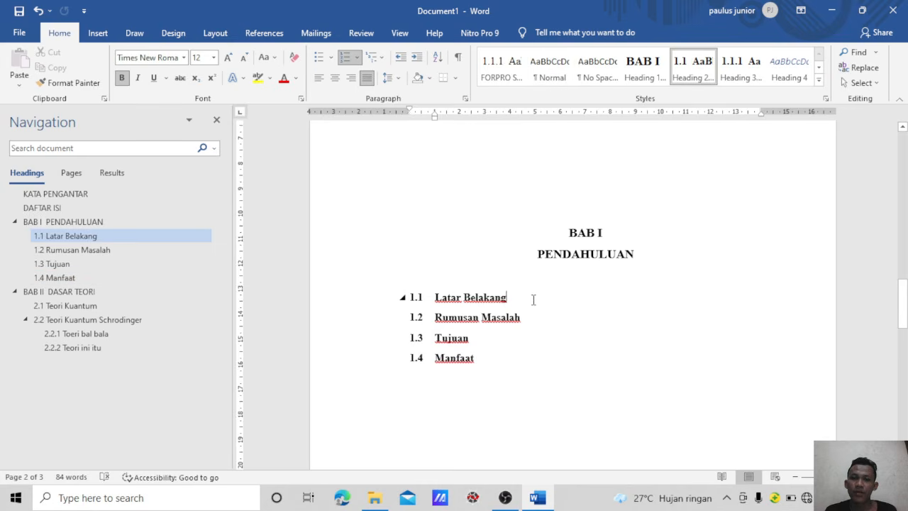
{"action": "key", "text": "Return"}
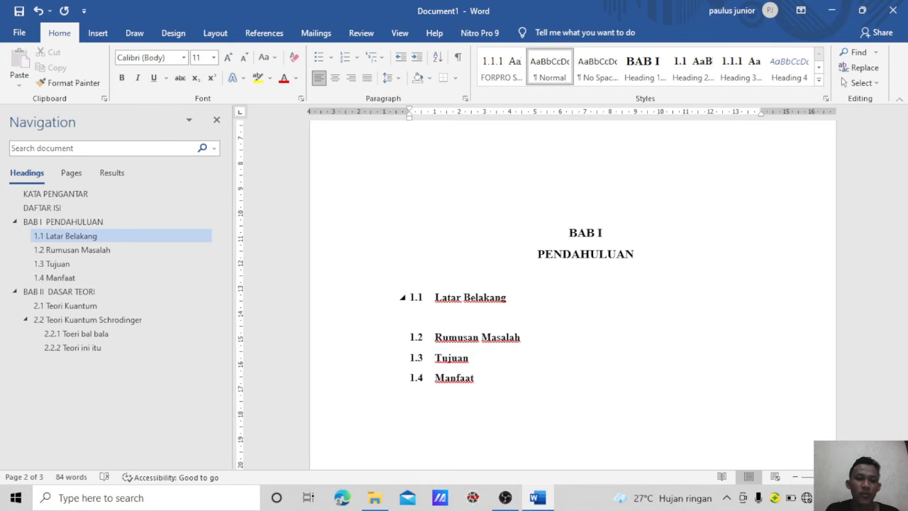
{"action": "type", "text": "gshgxjbasxgasgxuyg"}
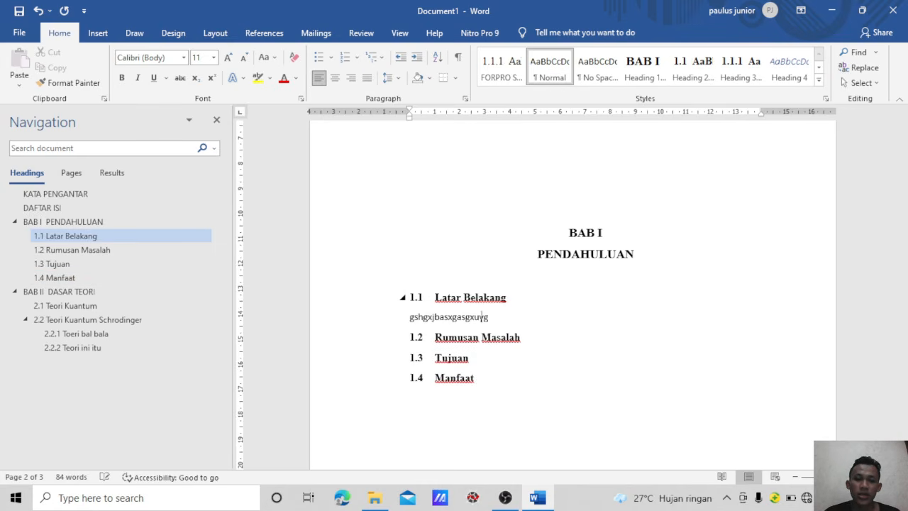
{"action": "type", "text": "xaiushxxsakbxkqwbgxbkbbkbask"}
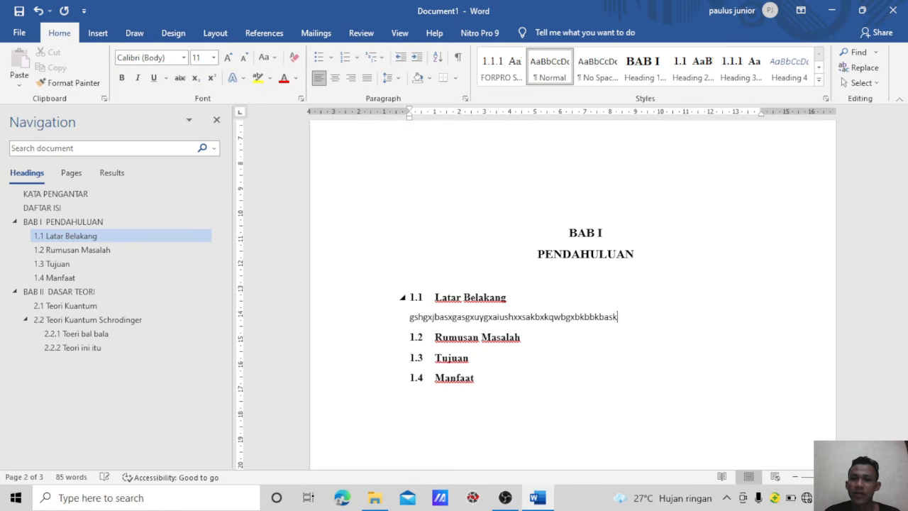
{"action": "type", "text": "bgcjksbjkbajksbcjbhjkbhjabhcjasbhcjahcbjahcjahcjachjabc"}
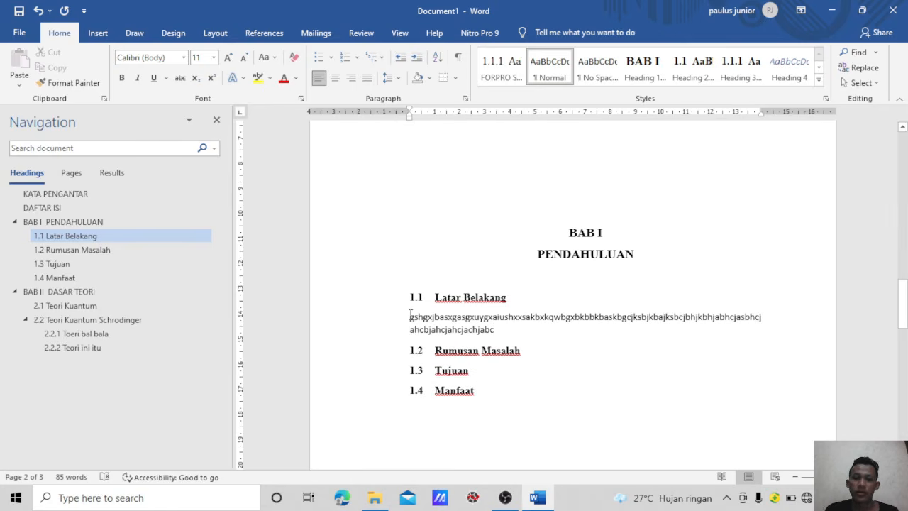
Apply FORPRO Style to the filler paragraph and set the style's paragraph spacing before to 0 pt
{"action": "left_click_drag", "start_coordinate": [411, 315], "coordinate": [495, 330]}
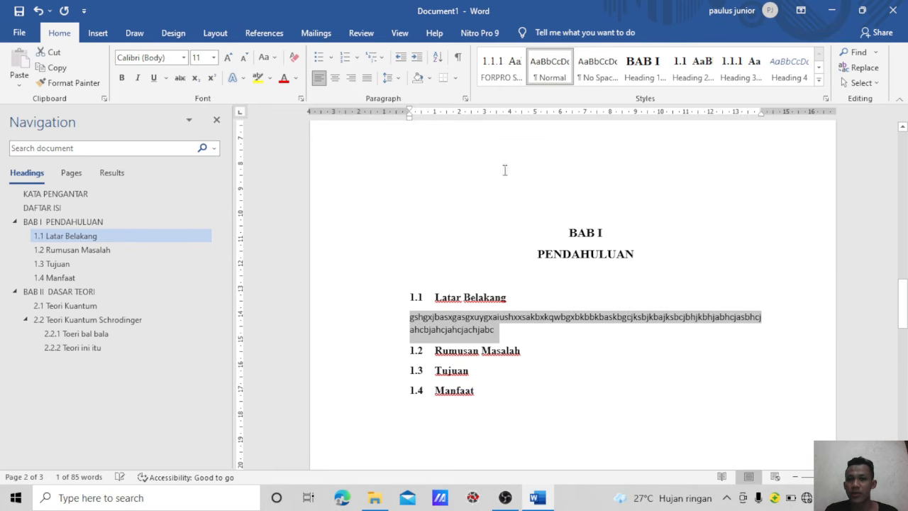
{"action": "left_click", "coordinate": [504, 76]}
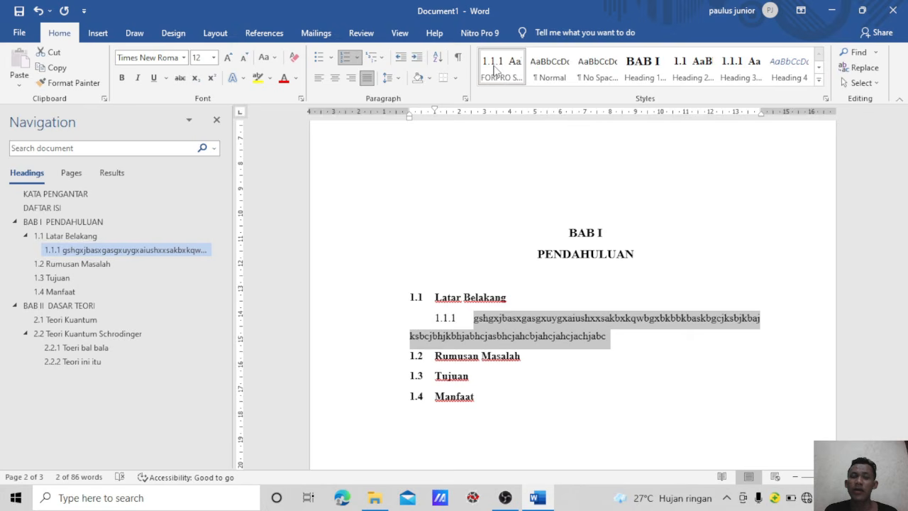
{"action": "right_click", "coordinate": [495, 68]}
{"action": "left_click", "coordinate": [524, 90]}
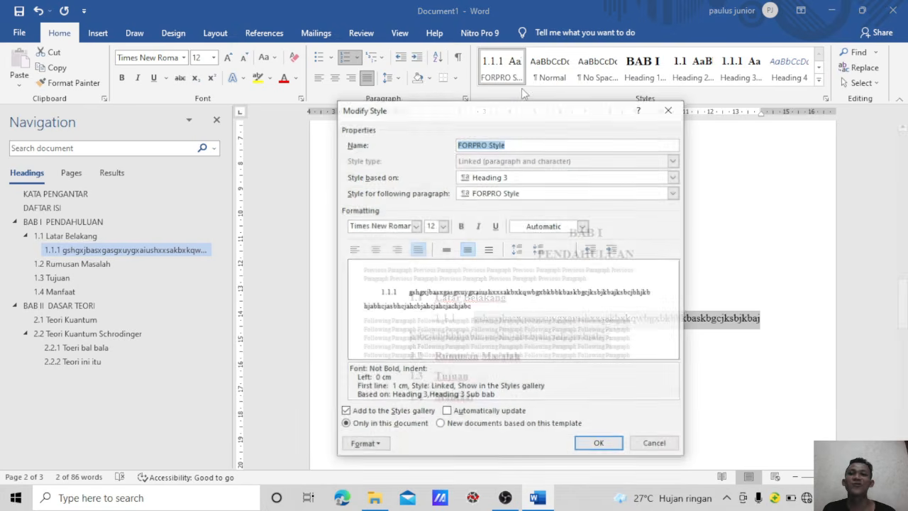
{"action": "left_click", "coordinate": [380, 448]}
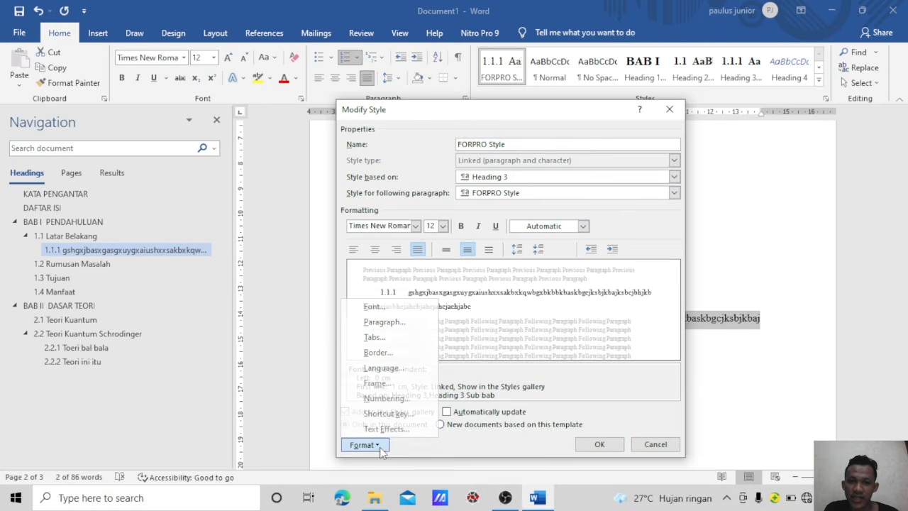
{"action": "left_click", "coordinate": [380, 320]}
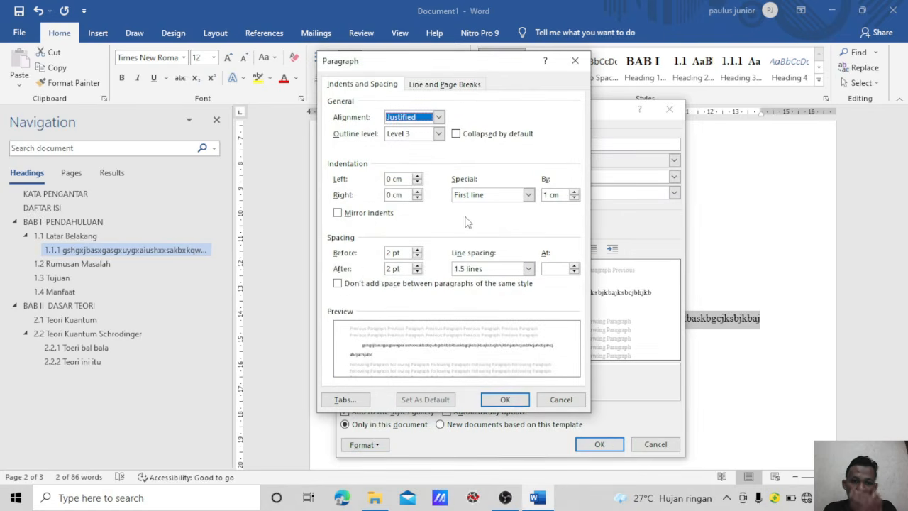
{"action": "left_click", "coordinate": [417, 256]}
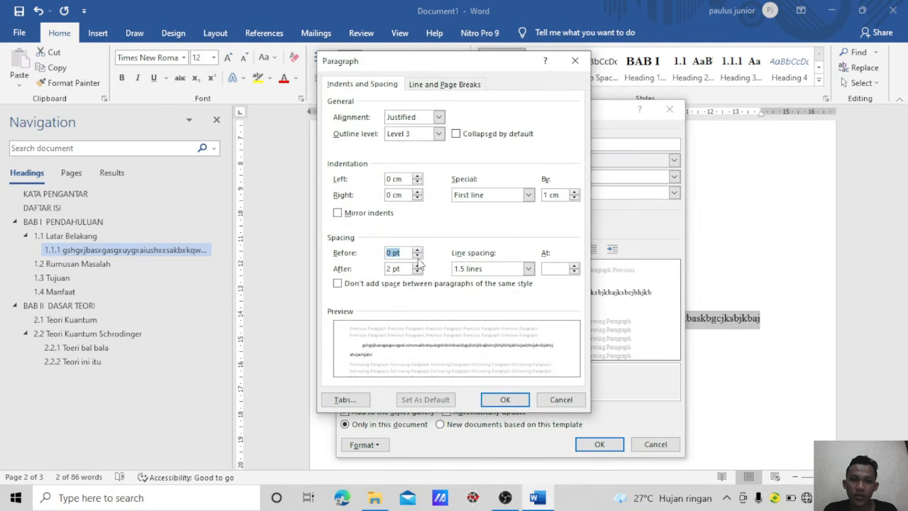
{"action": "left_click", "coordinate": [505, 399]}
Set the numbering of FORPRO Style to None and save the style changes
{"action": "left_click", "coordinate": [367, 446]}
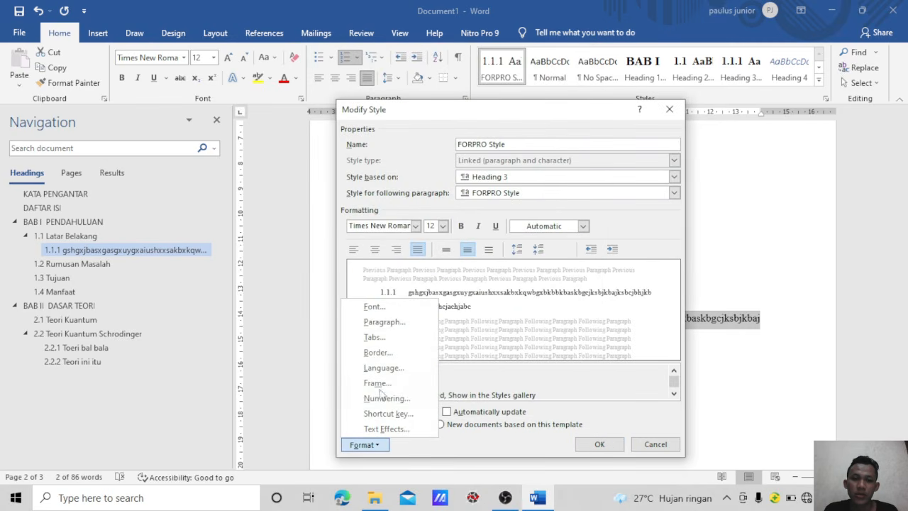
{"action": "left_click", "coordinate": [383, 398]}
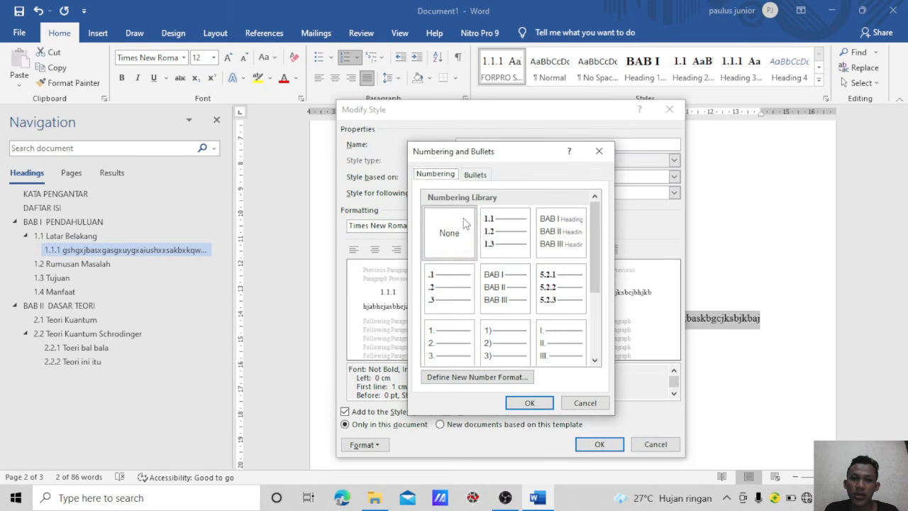
{"action": "left_click", "coordinate": [529, 403]}
{"action": "left_click", "coordinate": [600, 444]}
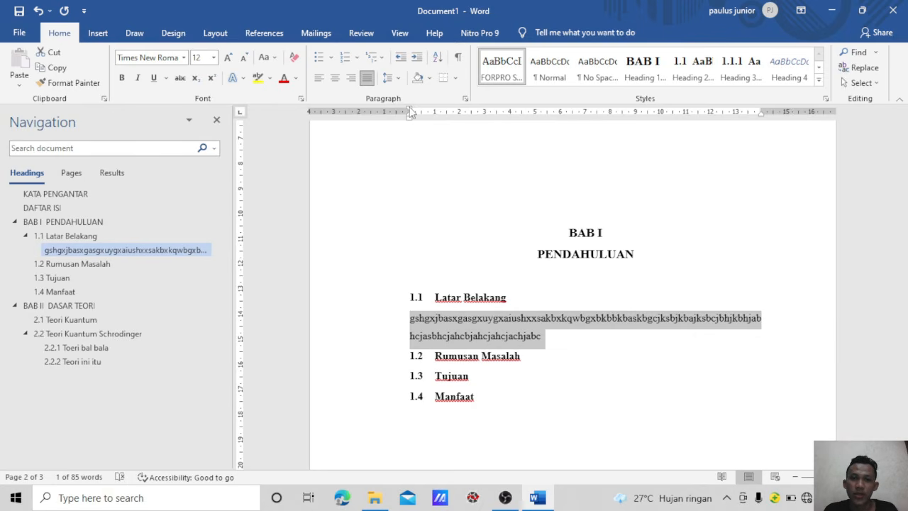
Indent the filler paragraph's first line by 1 cm and save a 1 cm first-line indent in FORPRO Style
{"action": "left_click_drag", "start_coordinate": [409, 111], "coordinate": [434, 113]}
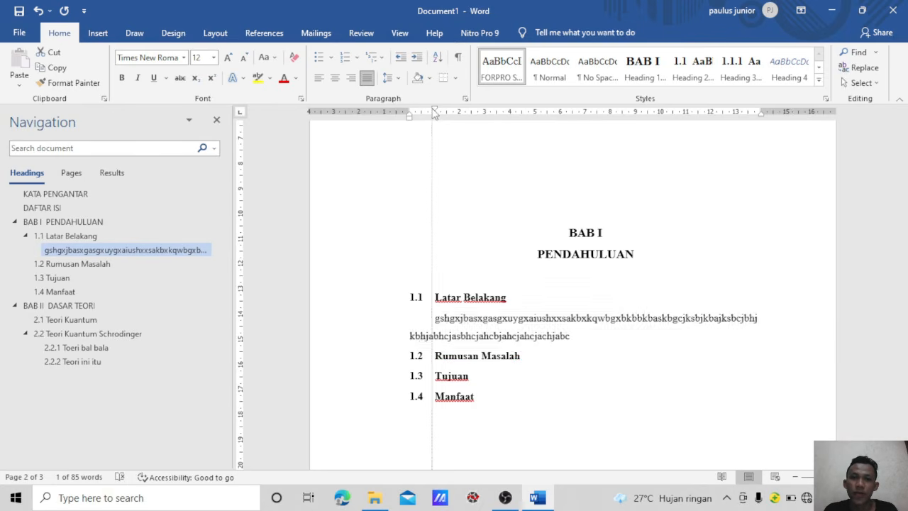
{"action": "right_click", "coordinate": [502, 63]}
{"action": "left_click", "coordinate": [537, 84]}
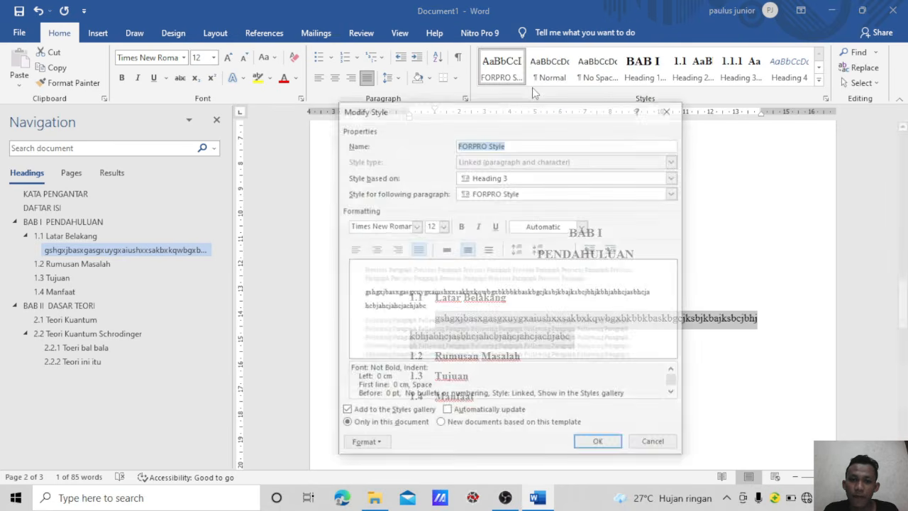
{"action": "left_click", "coordinate": [377, 446]}
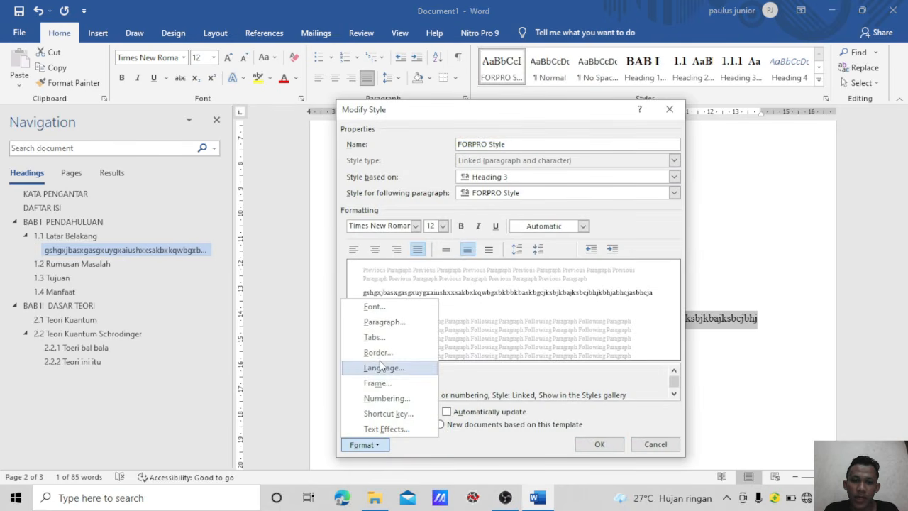
{"action": "left_click", "coordinate": [382, 323]}
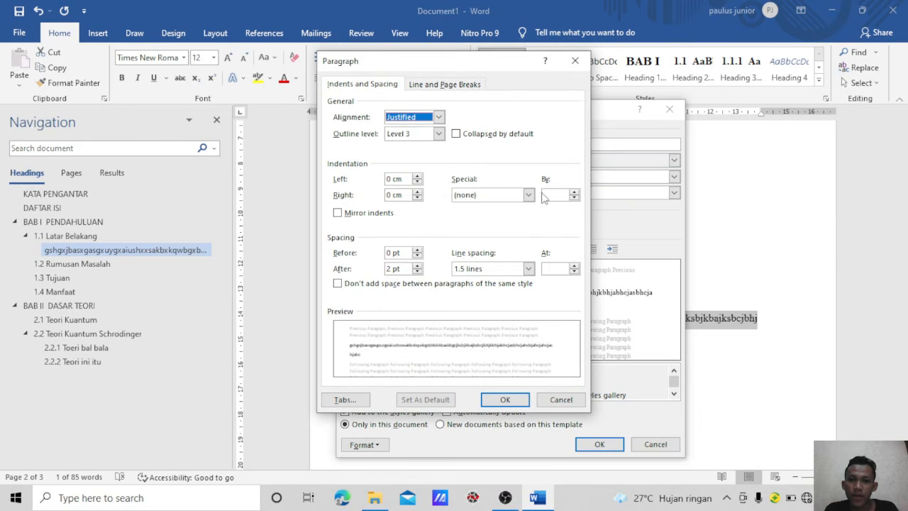
{"action": "left_click", "coordinate": [528, 194]}
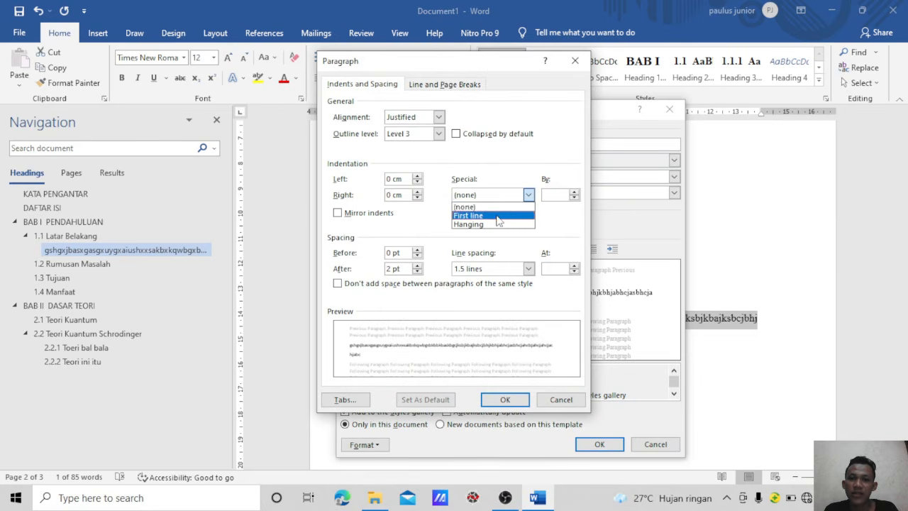
{"action": "left_click", "coordinate": [496, 215]}
{"action": "left_click", "coordinate": [573, 199]}
{"action": "left_click", "coordinate": [573, 199]}
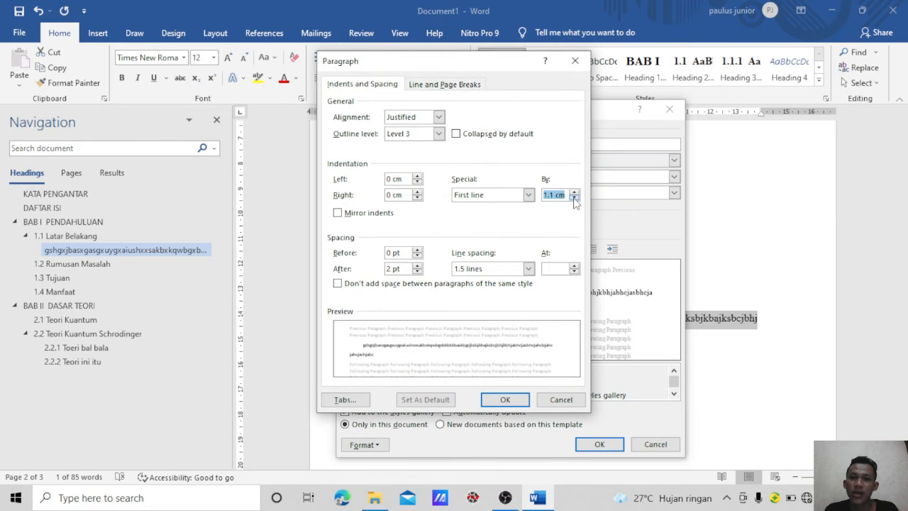
{"action": "left_click", "coordinate": [574, 198]}
{"action": "left_click", "coordinate": [505, 399]}
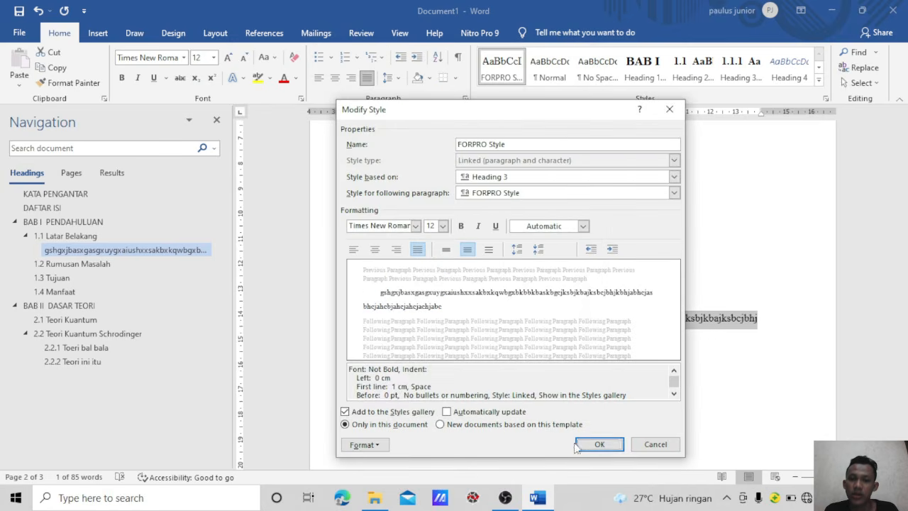
{"action": "left_click", "coordinate": [581, 444]}
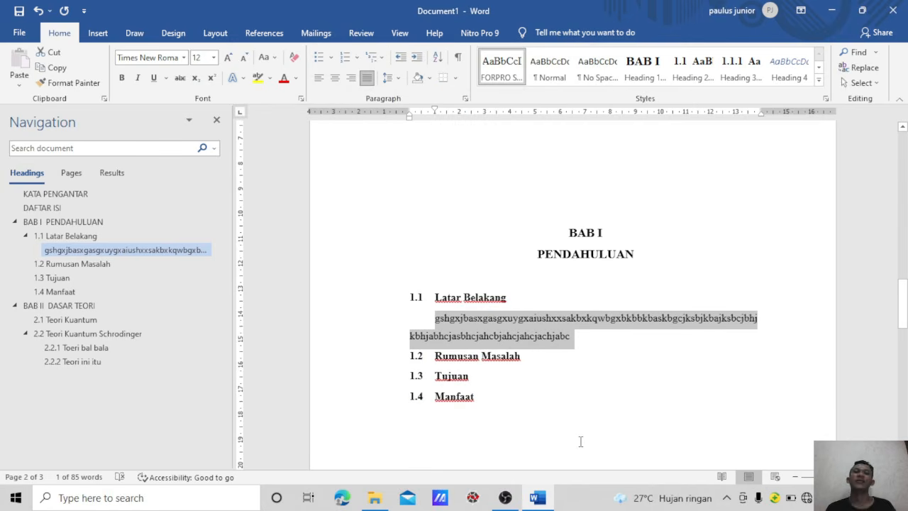
Place the cursor after the Latar Belakang heading and minimize the Word window
{"action": "left_click", "coordinate": [526, 298]}
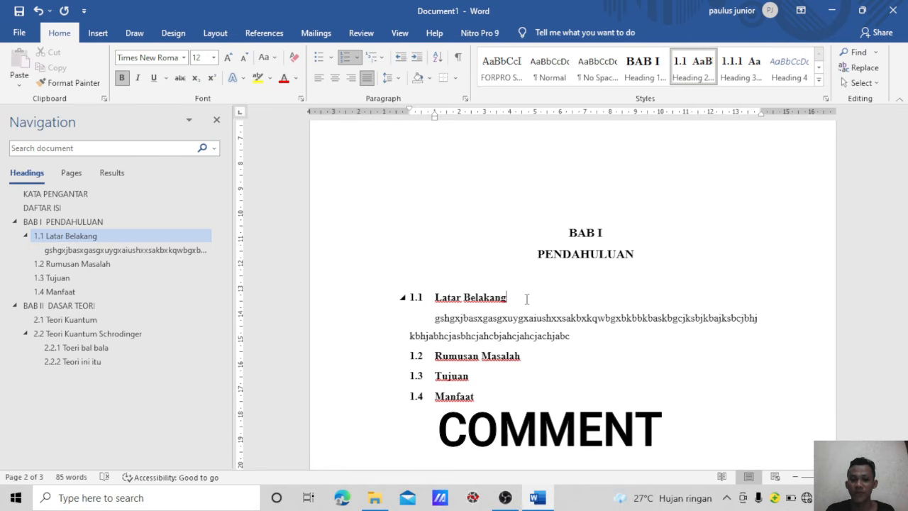
{"action": "left_click", "coordinate": [838, 9]}
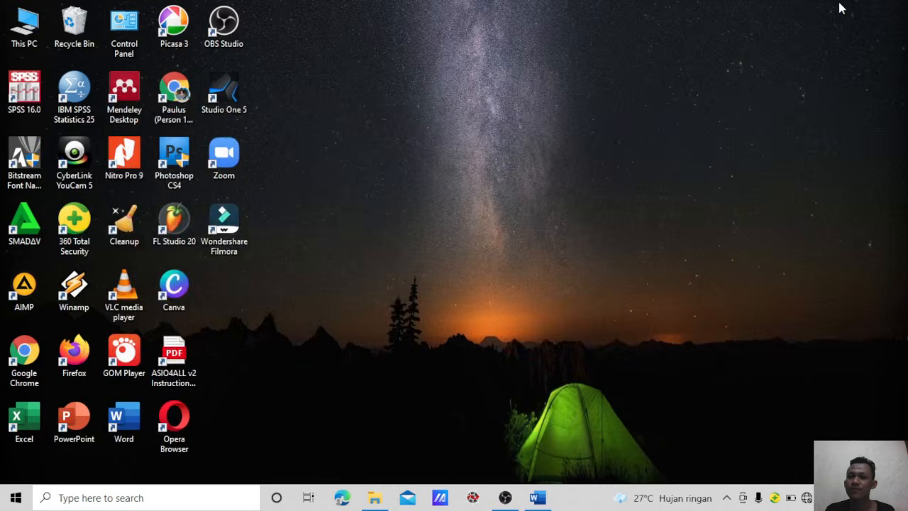